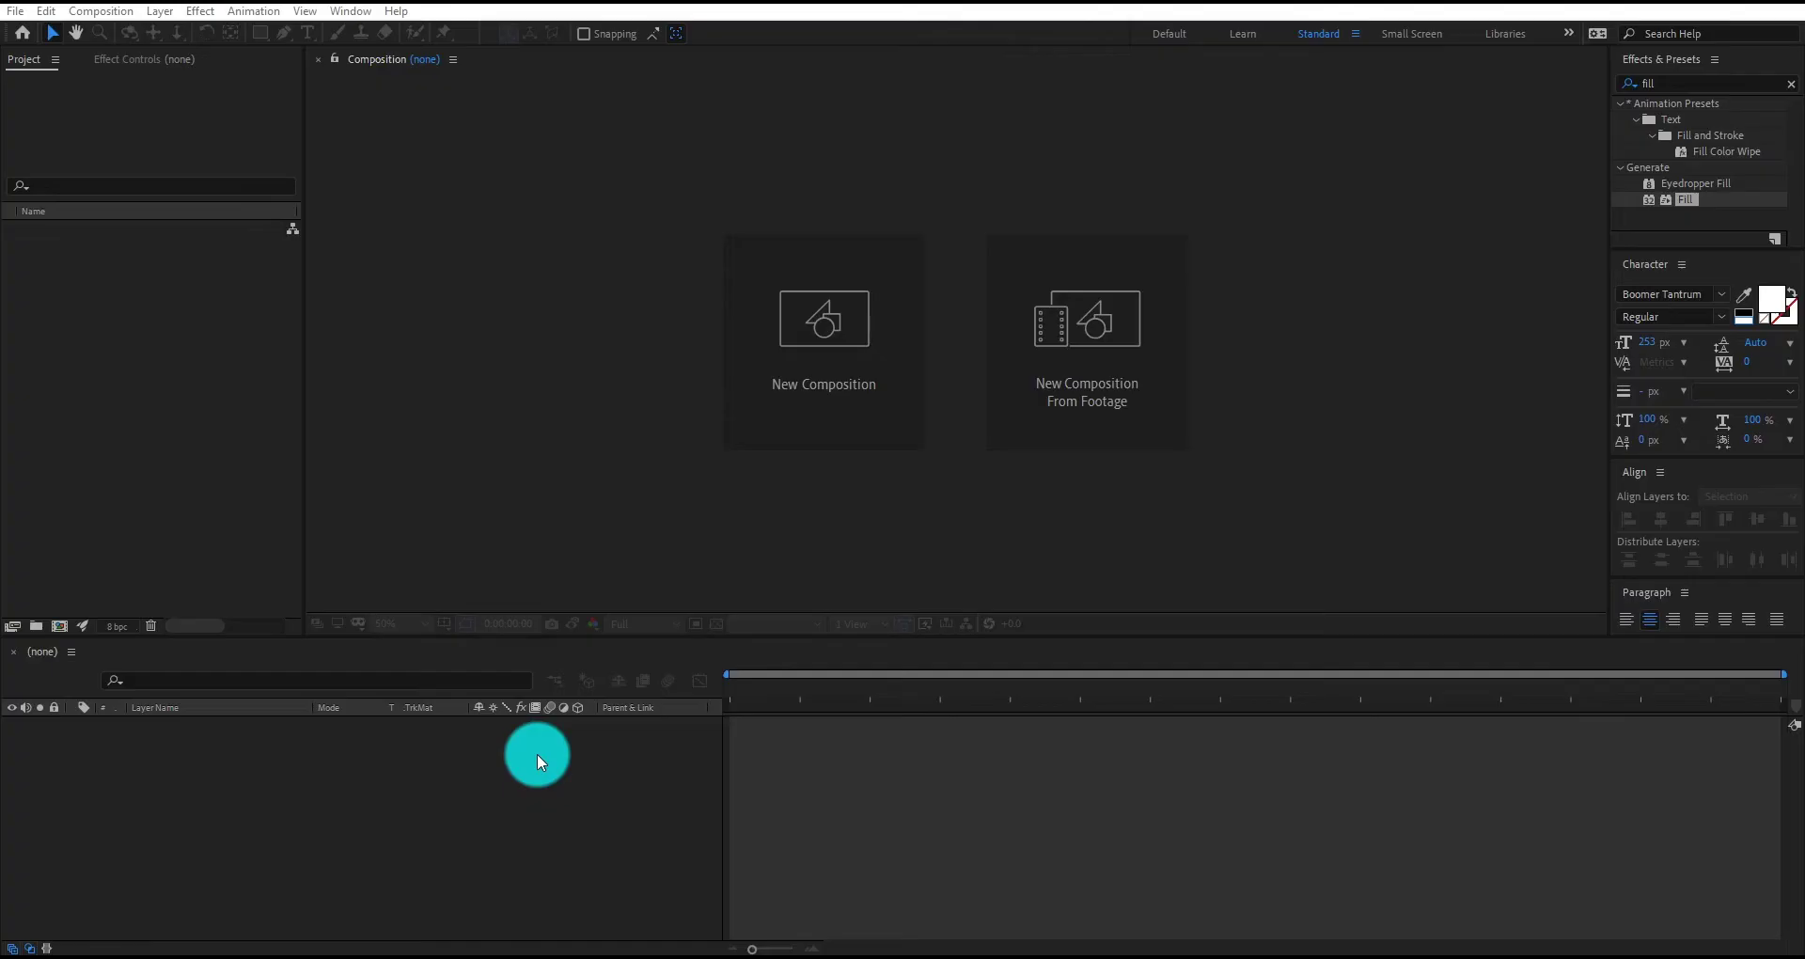
- Create a composition named Text, 841 × 150 px at 60 fps with a duration of 5 seconds
click(809, 303)
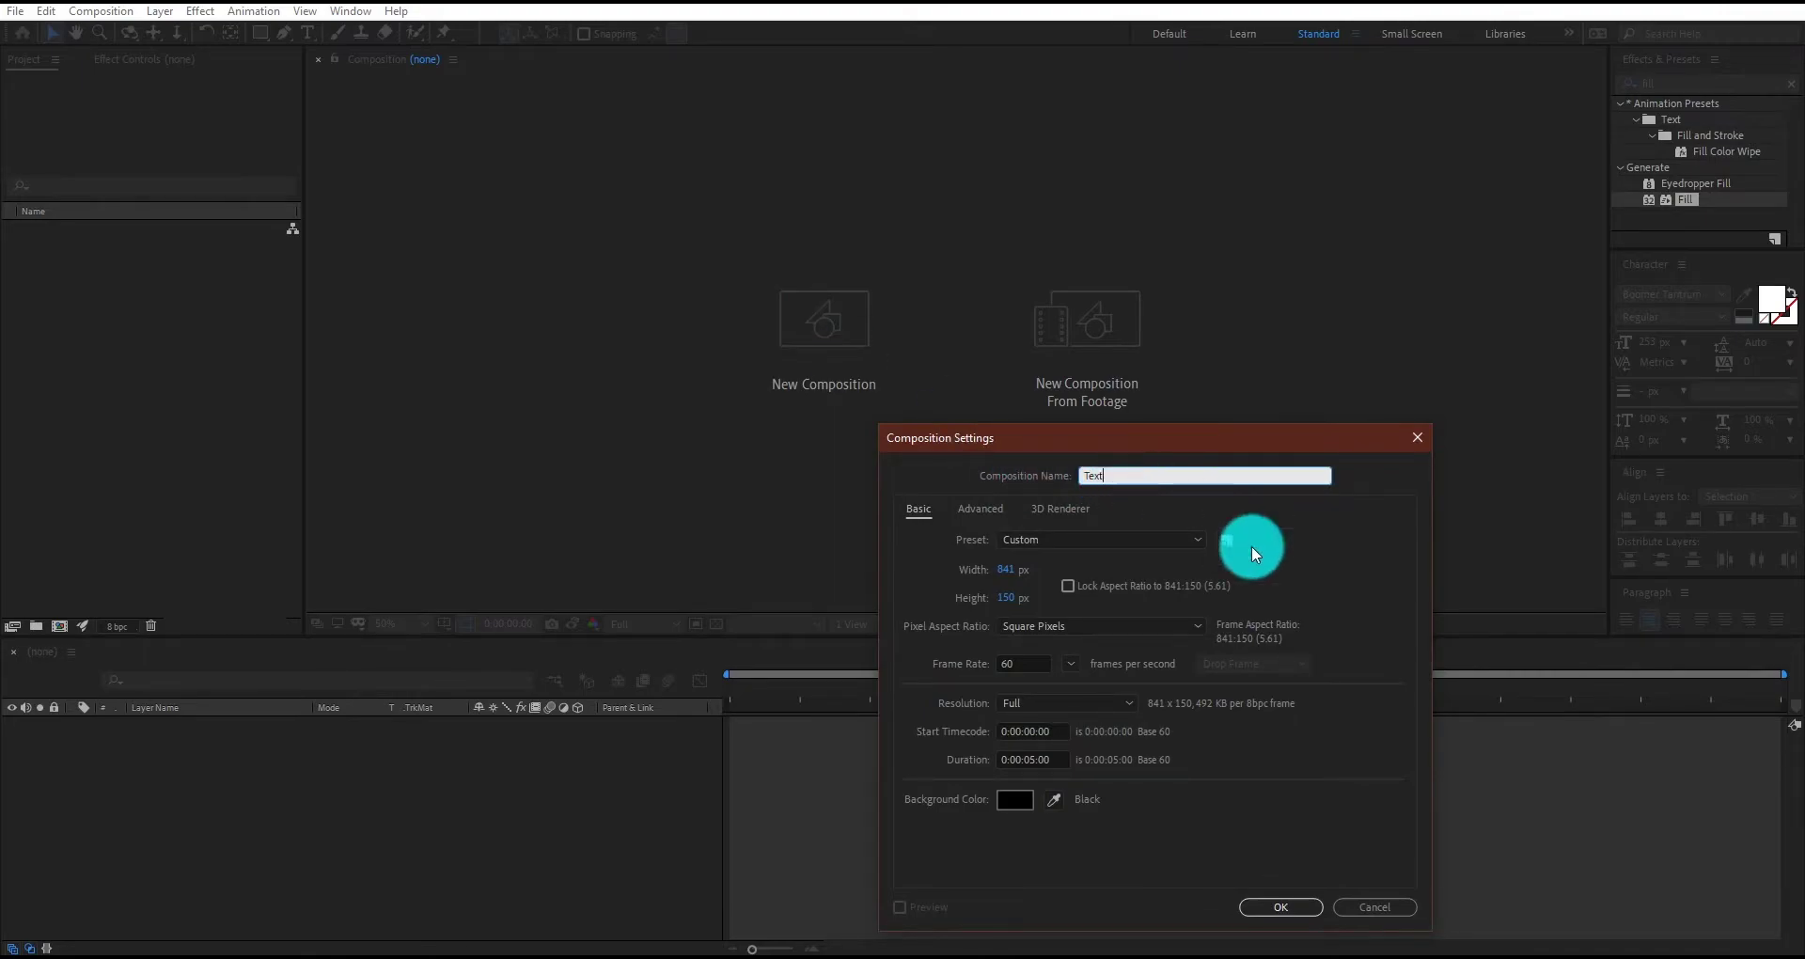
click(1225, 628)
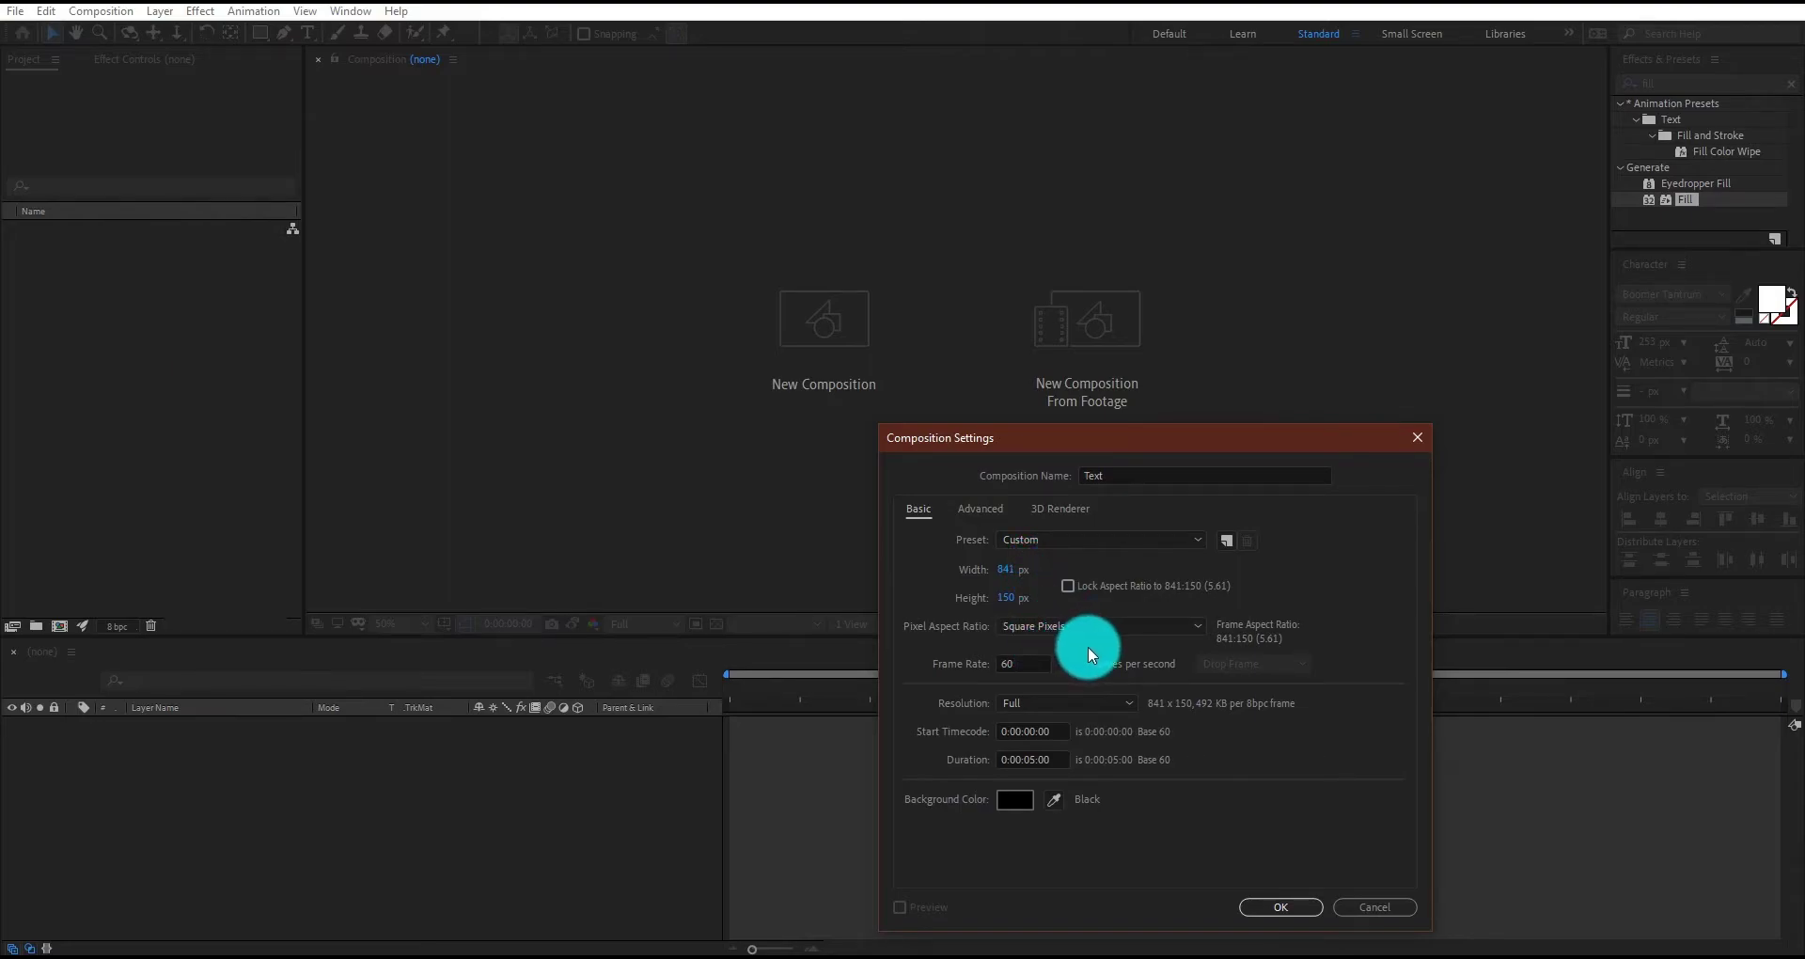
click(1277, 909)
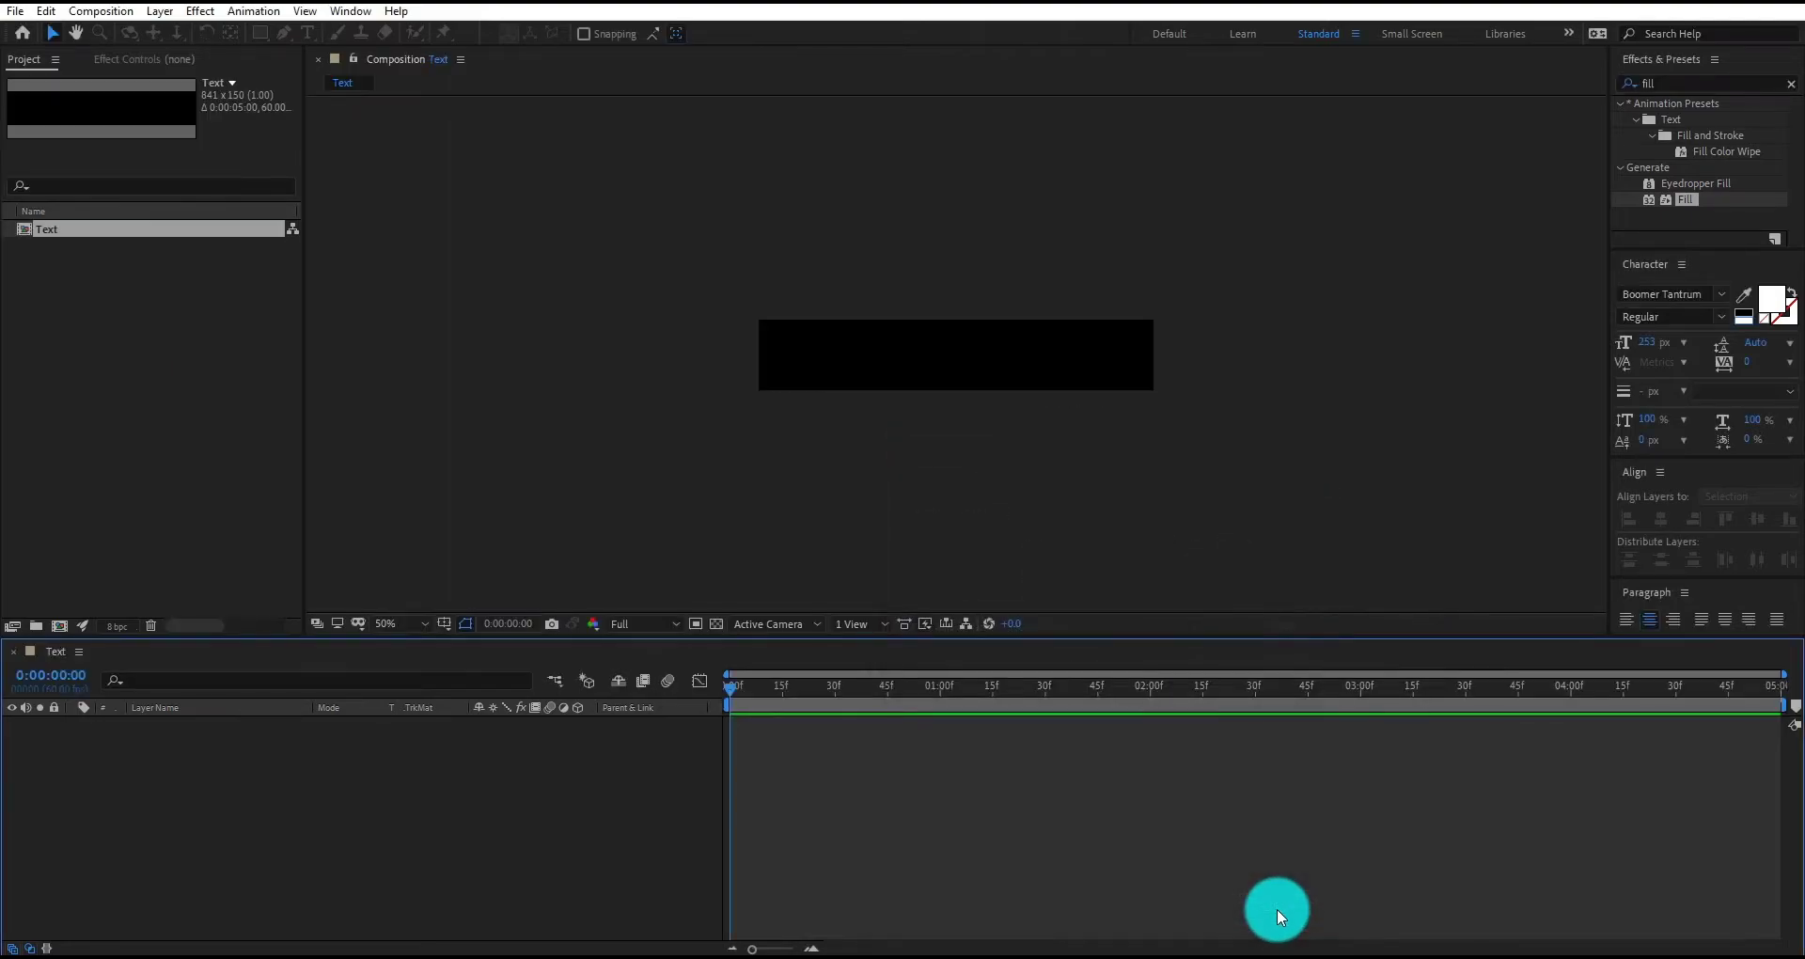
- Add a text layer reading "Creation" to the Text composition
click(402, 638)
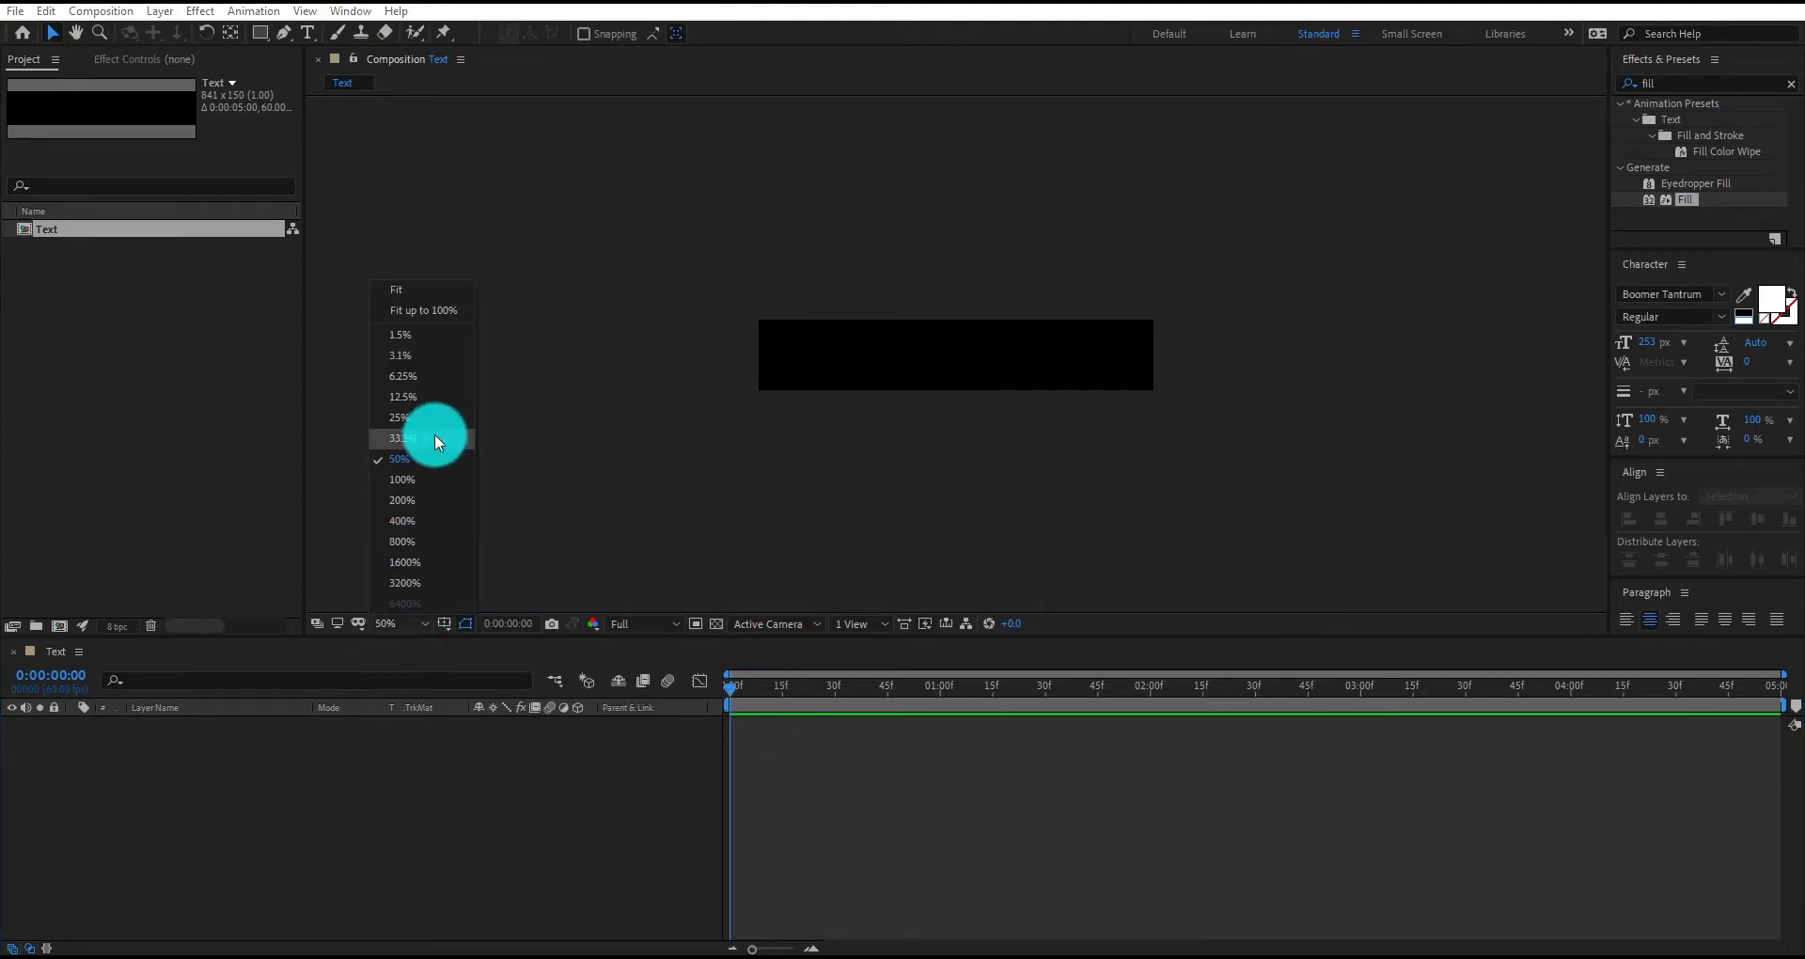
click(395, 290)
click(307, 33)
click(729, 364)
text(Creation)
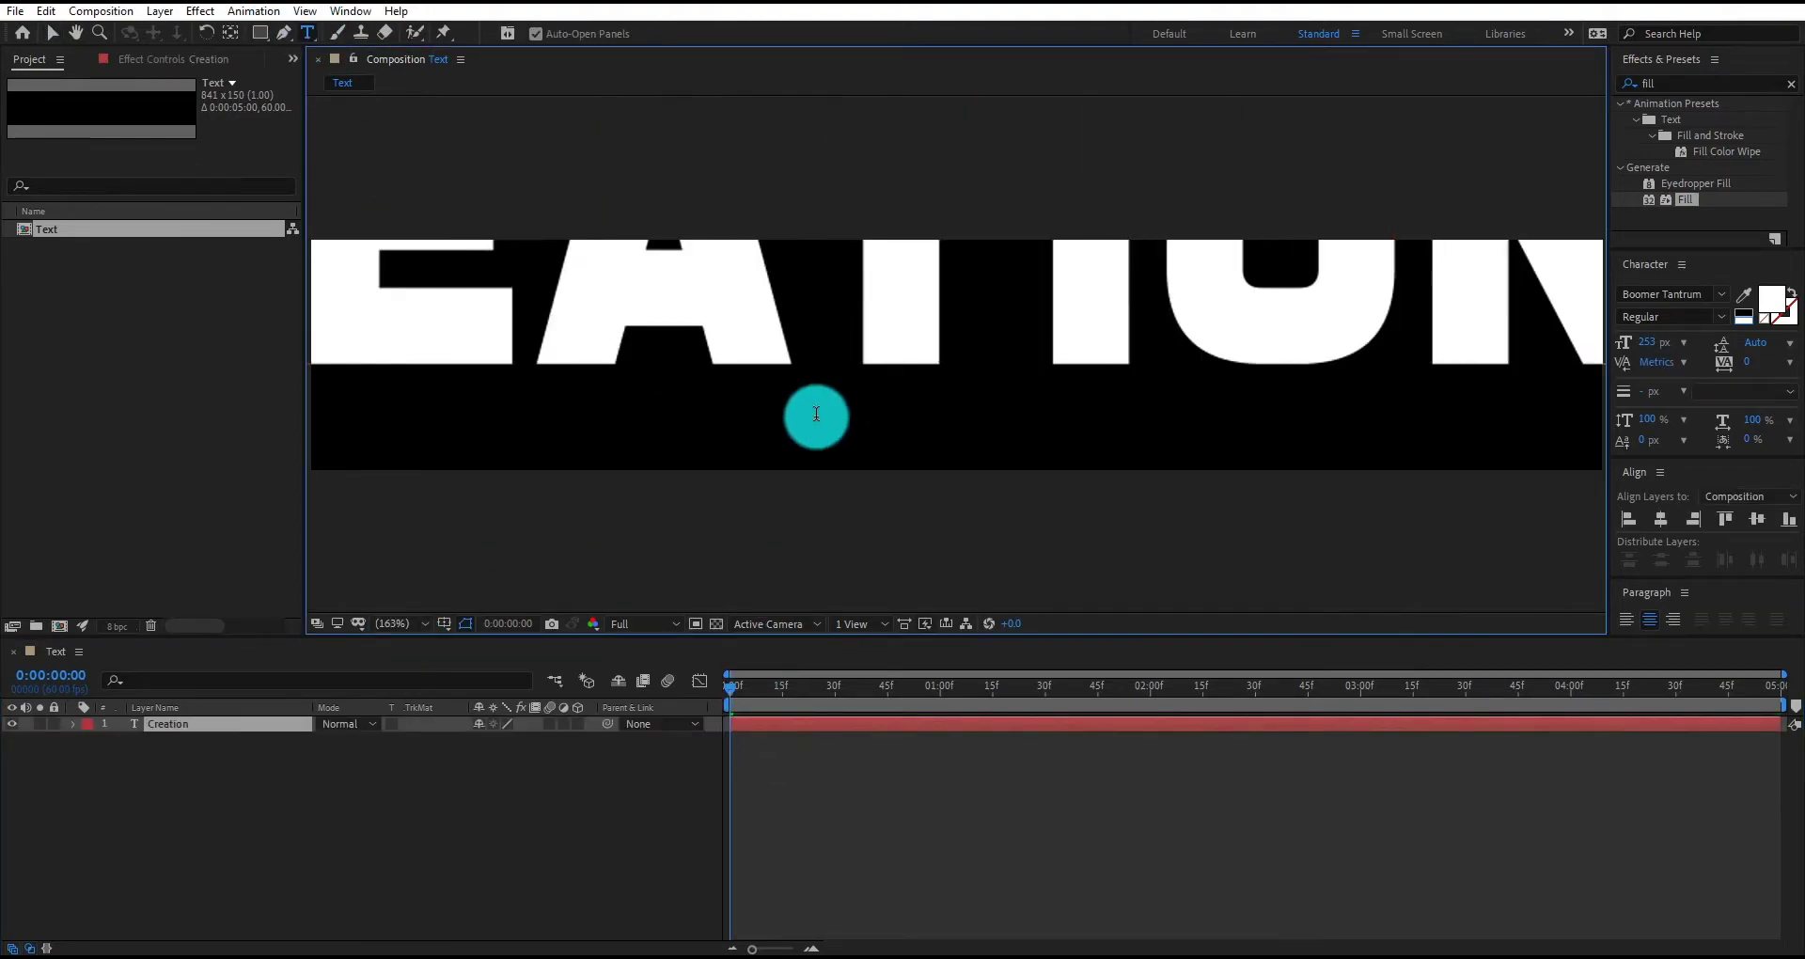
- Reduce the text to 100 px, move it toward the frame's middle, and change its font to Montserrat Black
key(ctrl+a)
click(52, 31)
drag(1650, 343, 1523, 352)
drag(1100, 324, 1288, 363)
click(1652, 295)
- Set the text's tracking to 47 and its size to 135 px, and center it in the composition
drag(1747, 362, 1794, 362)
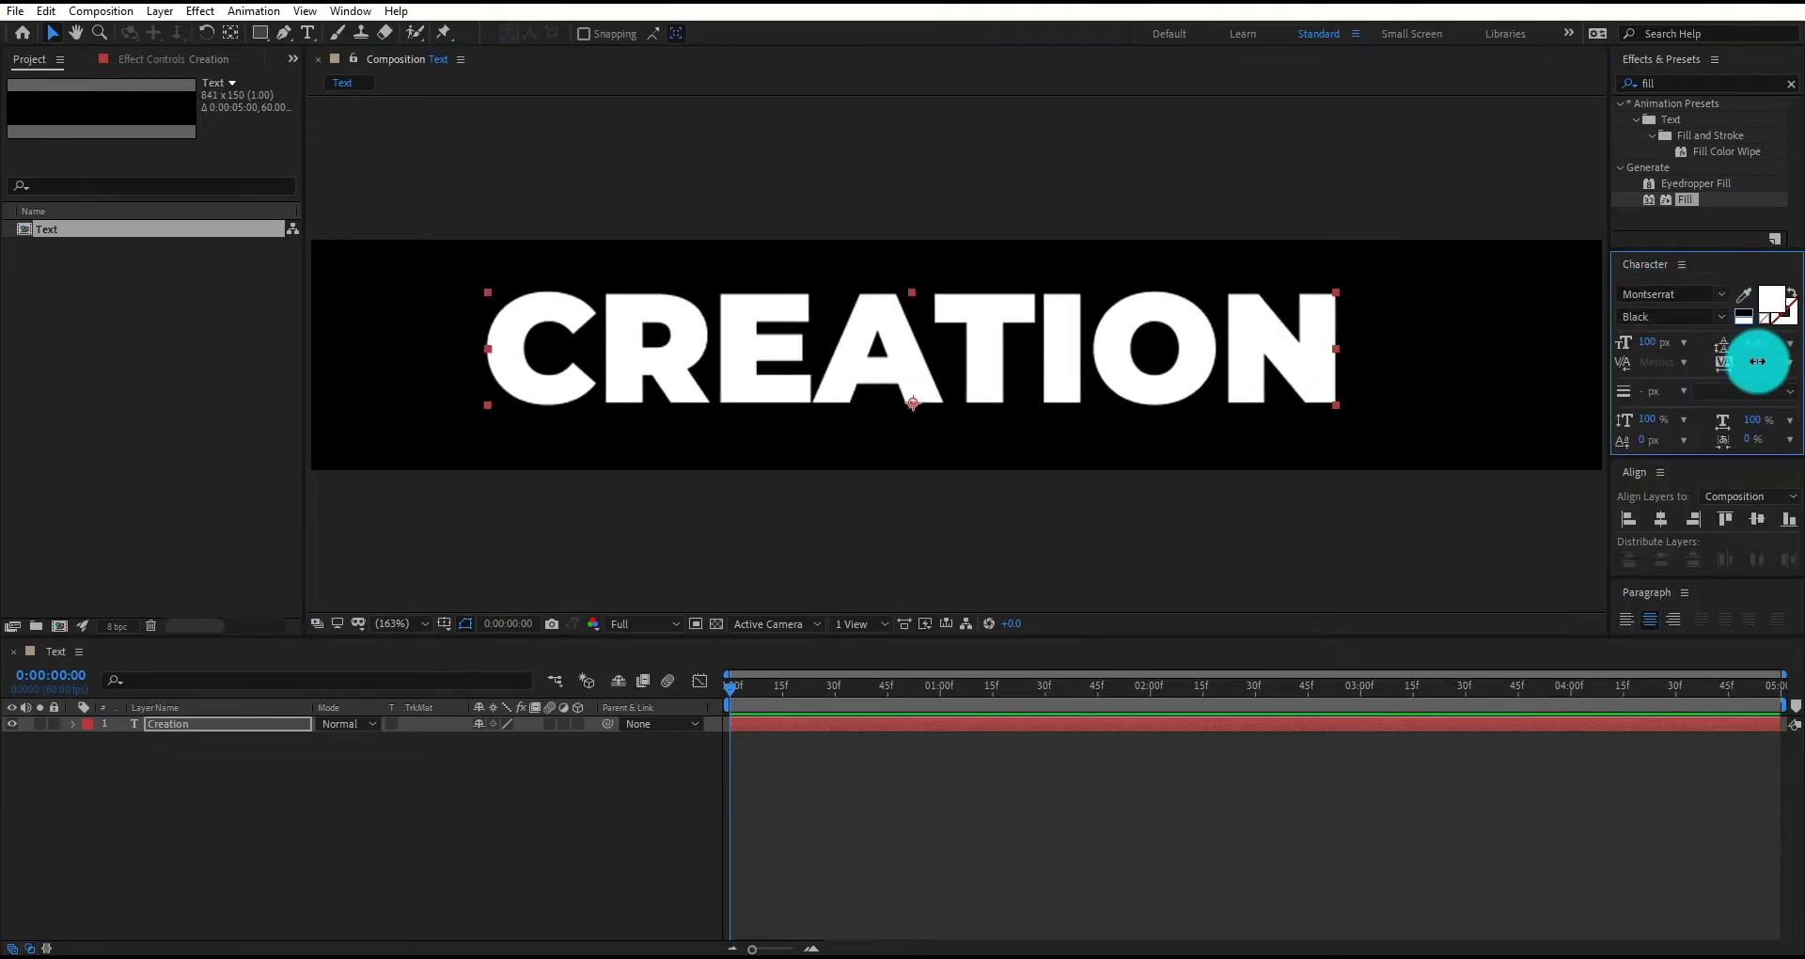
click(1752, 365)
drag(1648, 342, 1669, 341)
drag(1356, 338, 1380, 351)
drag(1650, 343, 1709, 331)
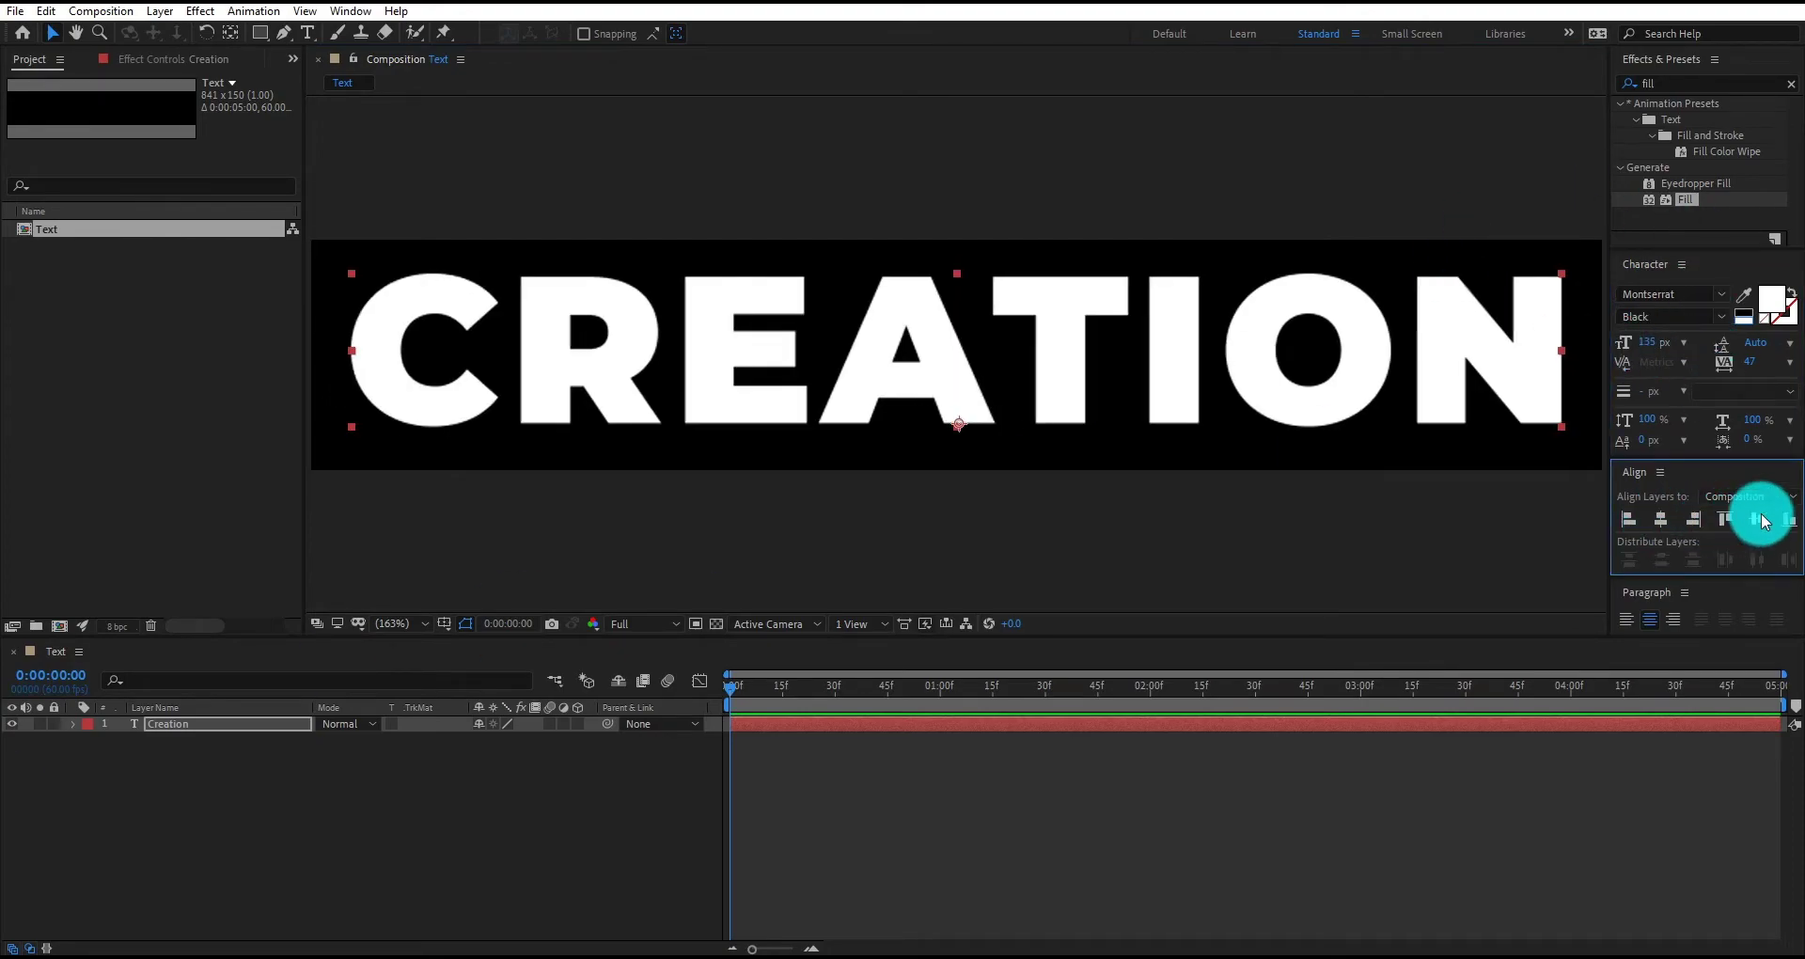
click(379, 784)
- Create a second composition named Animation using the HDTV 1080 29.97 preset with the frame rate set to 60
right_click(130, 317)
click(173, 331)
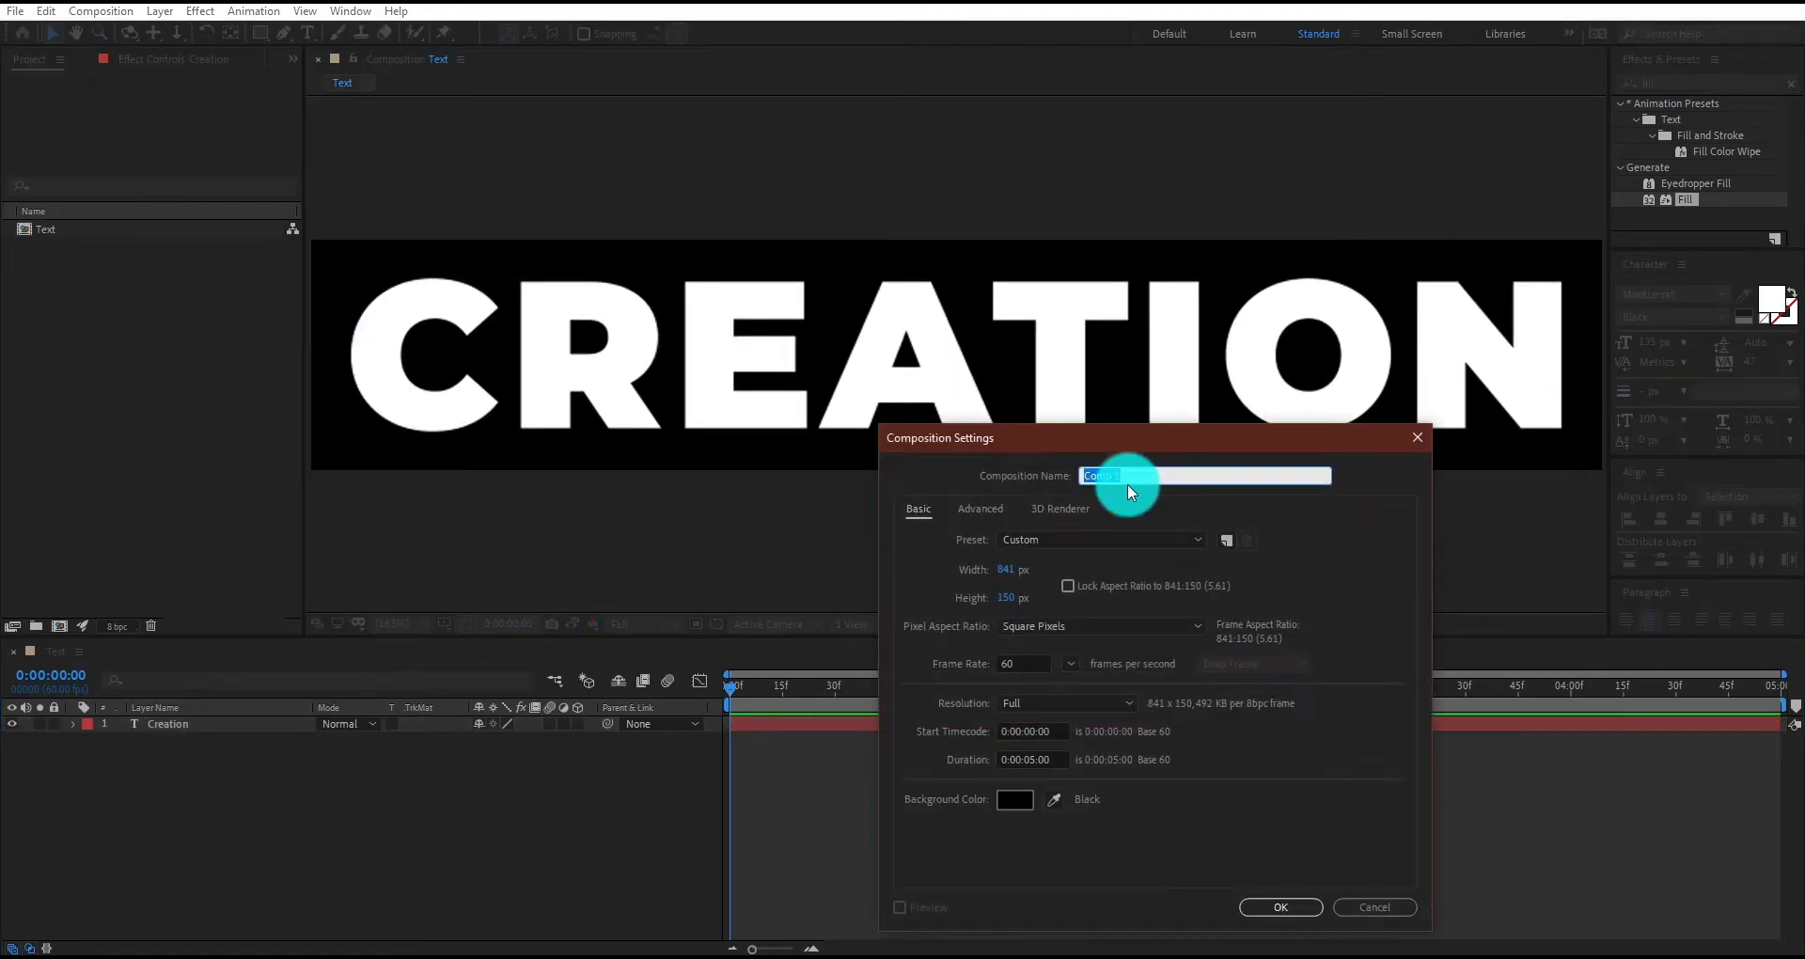
click(1089, 535)
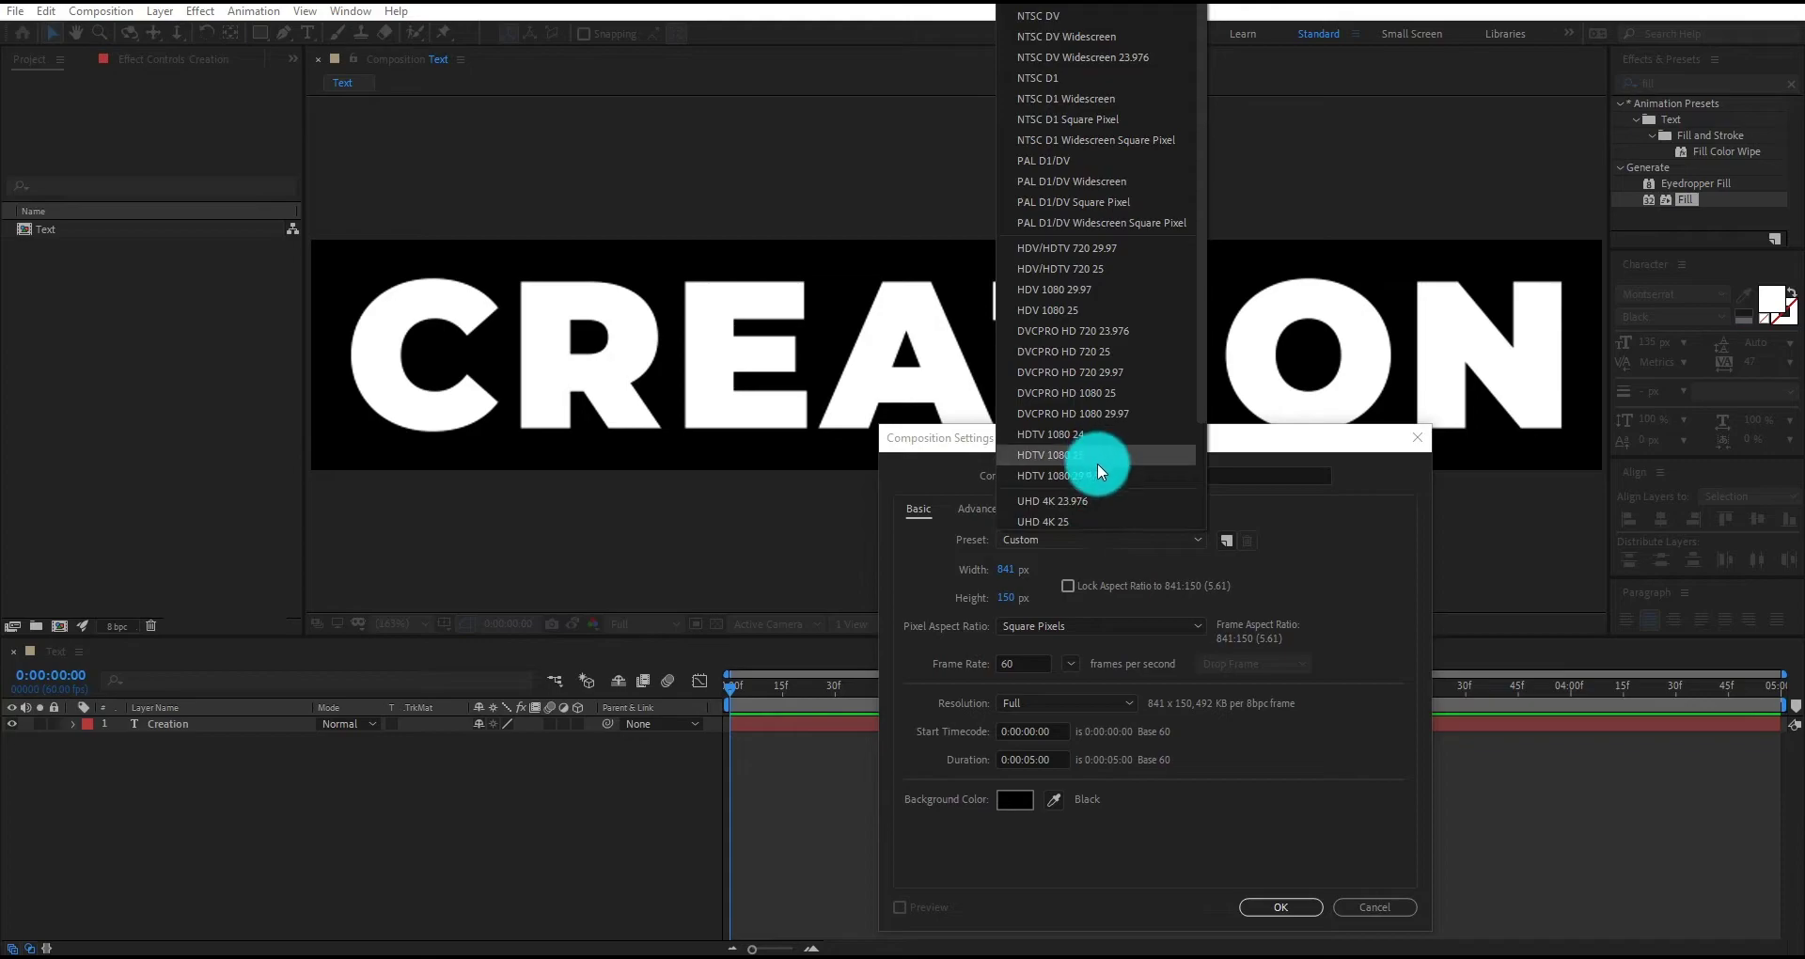
click(1102, 473)
drag(1159, 476, 962, 489)
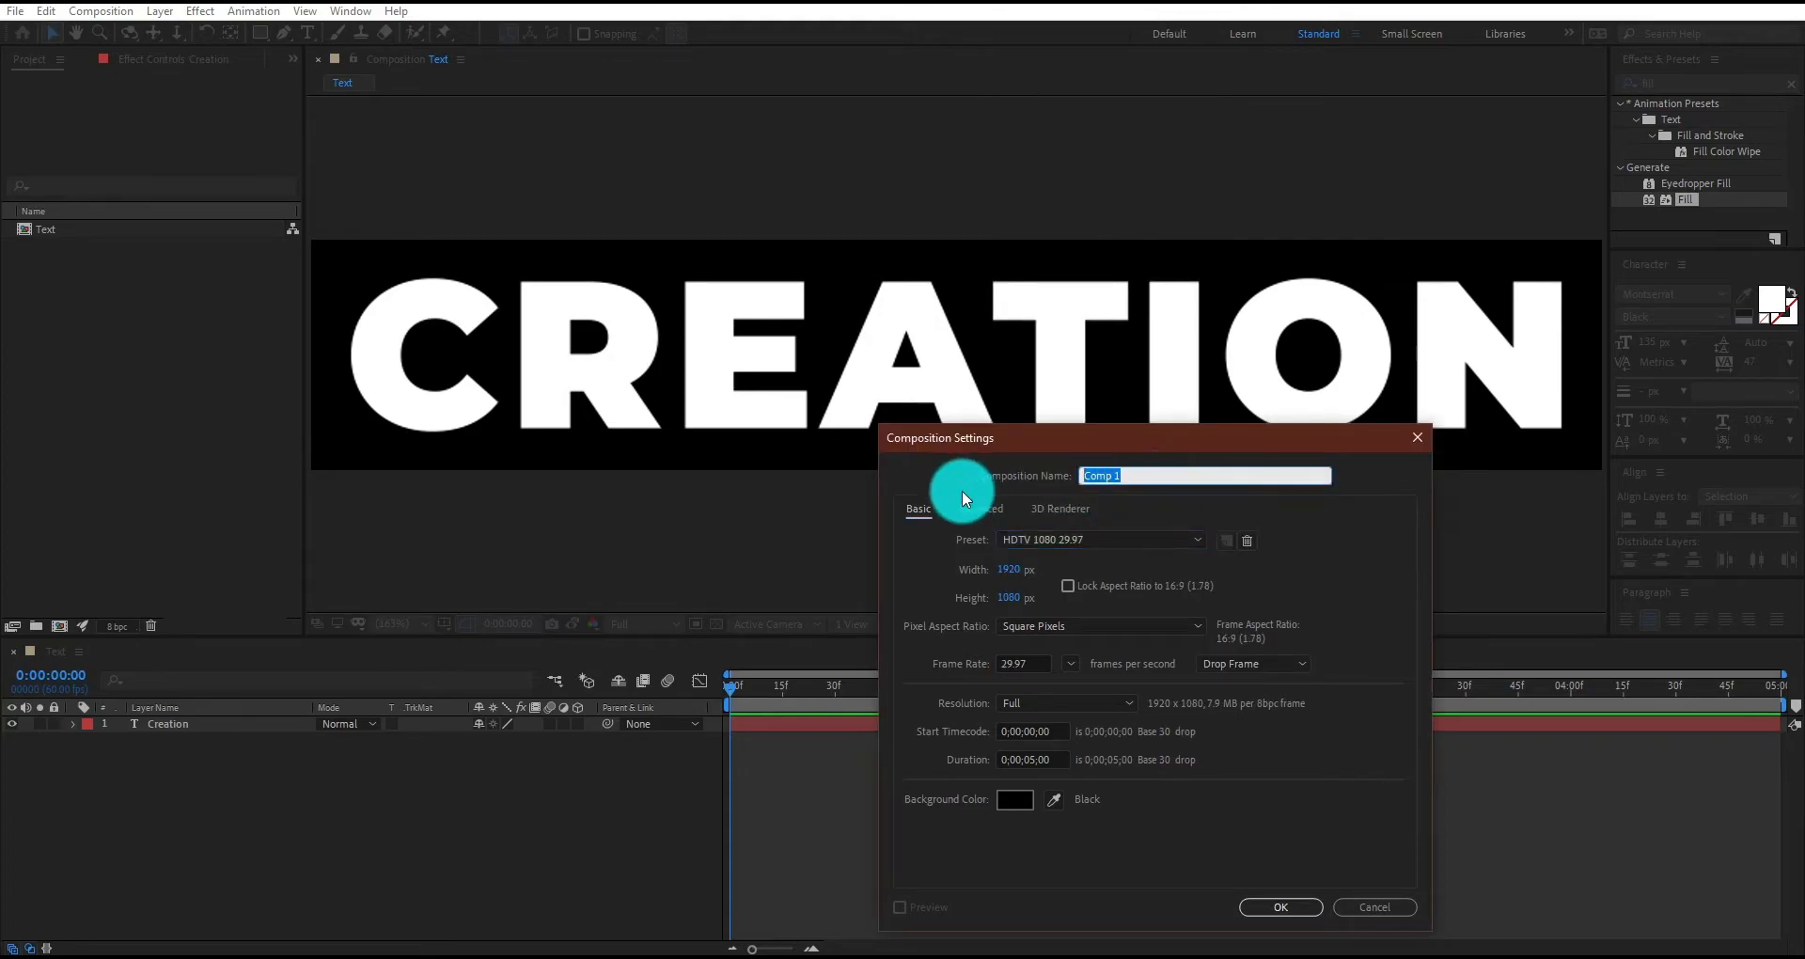
text(Animation)
click(982, 664)
text(60)
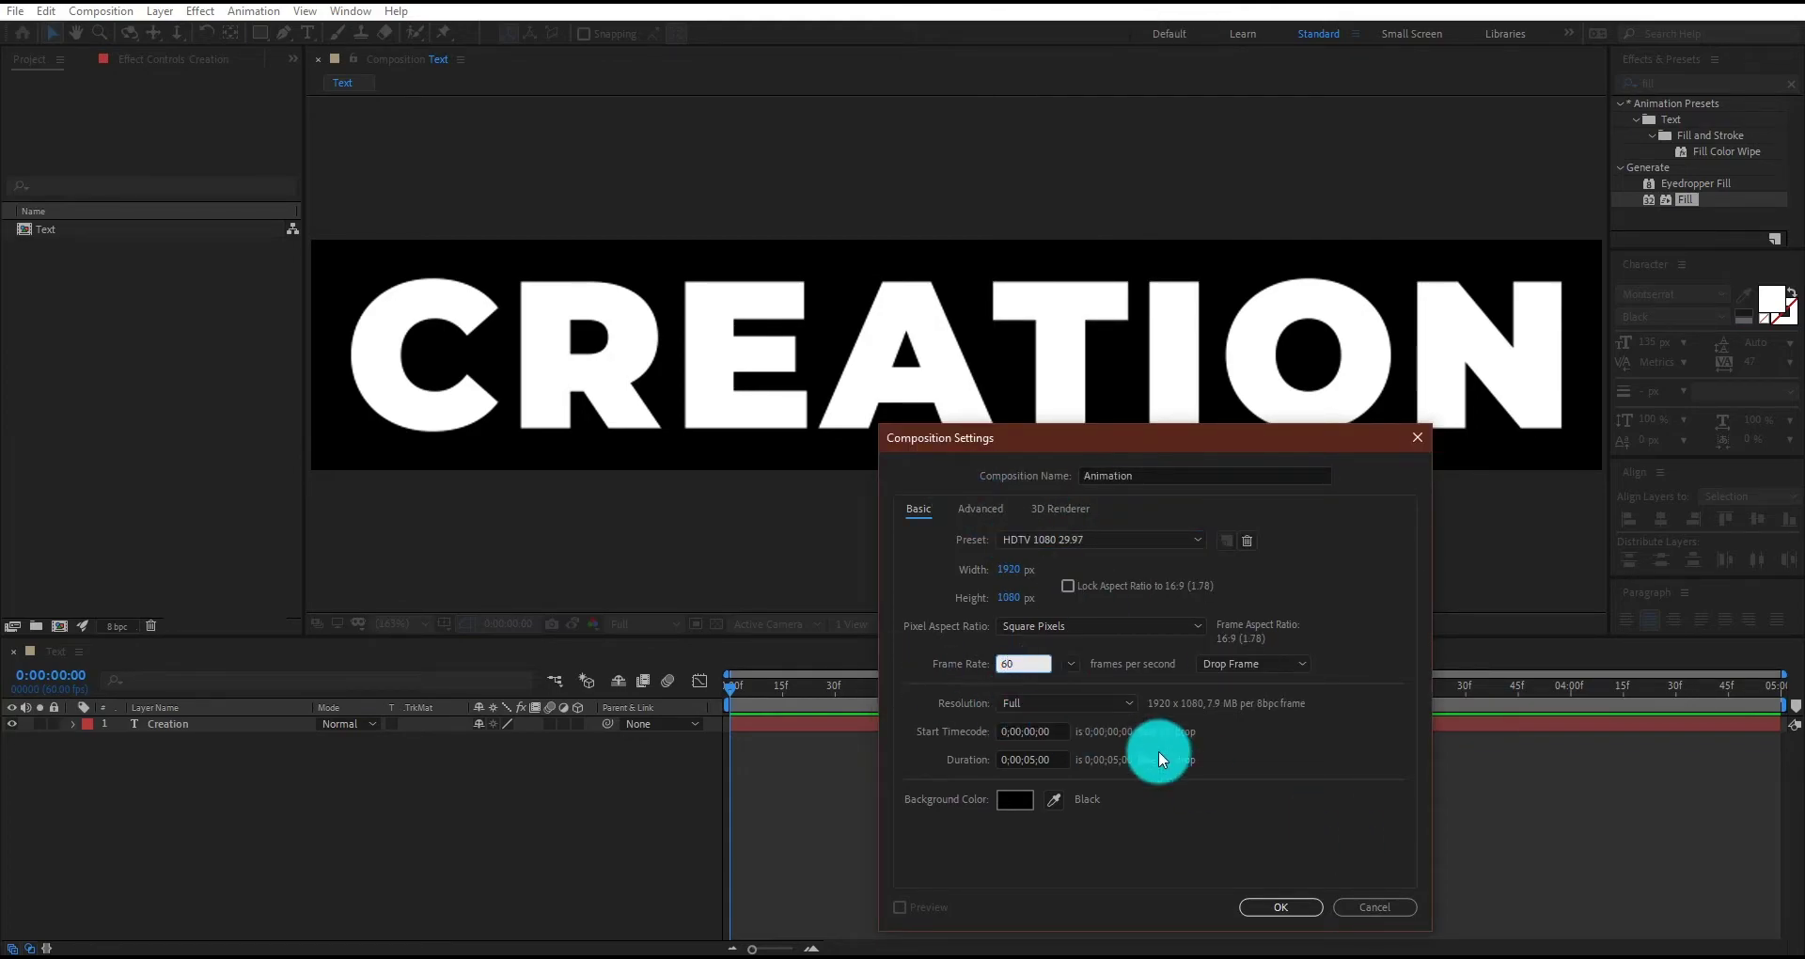
click(1278, 909)
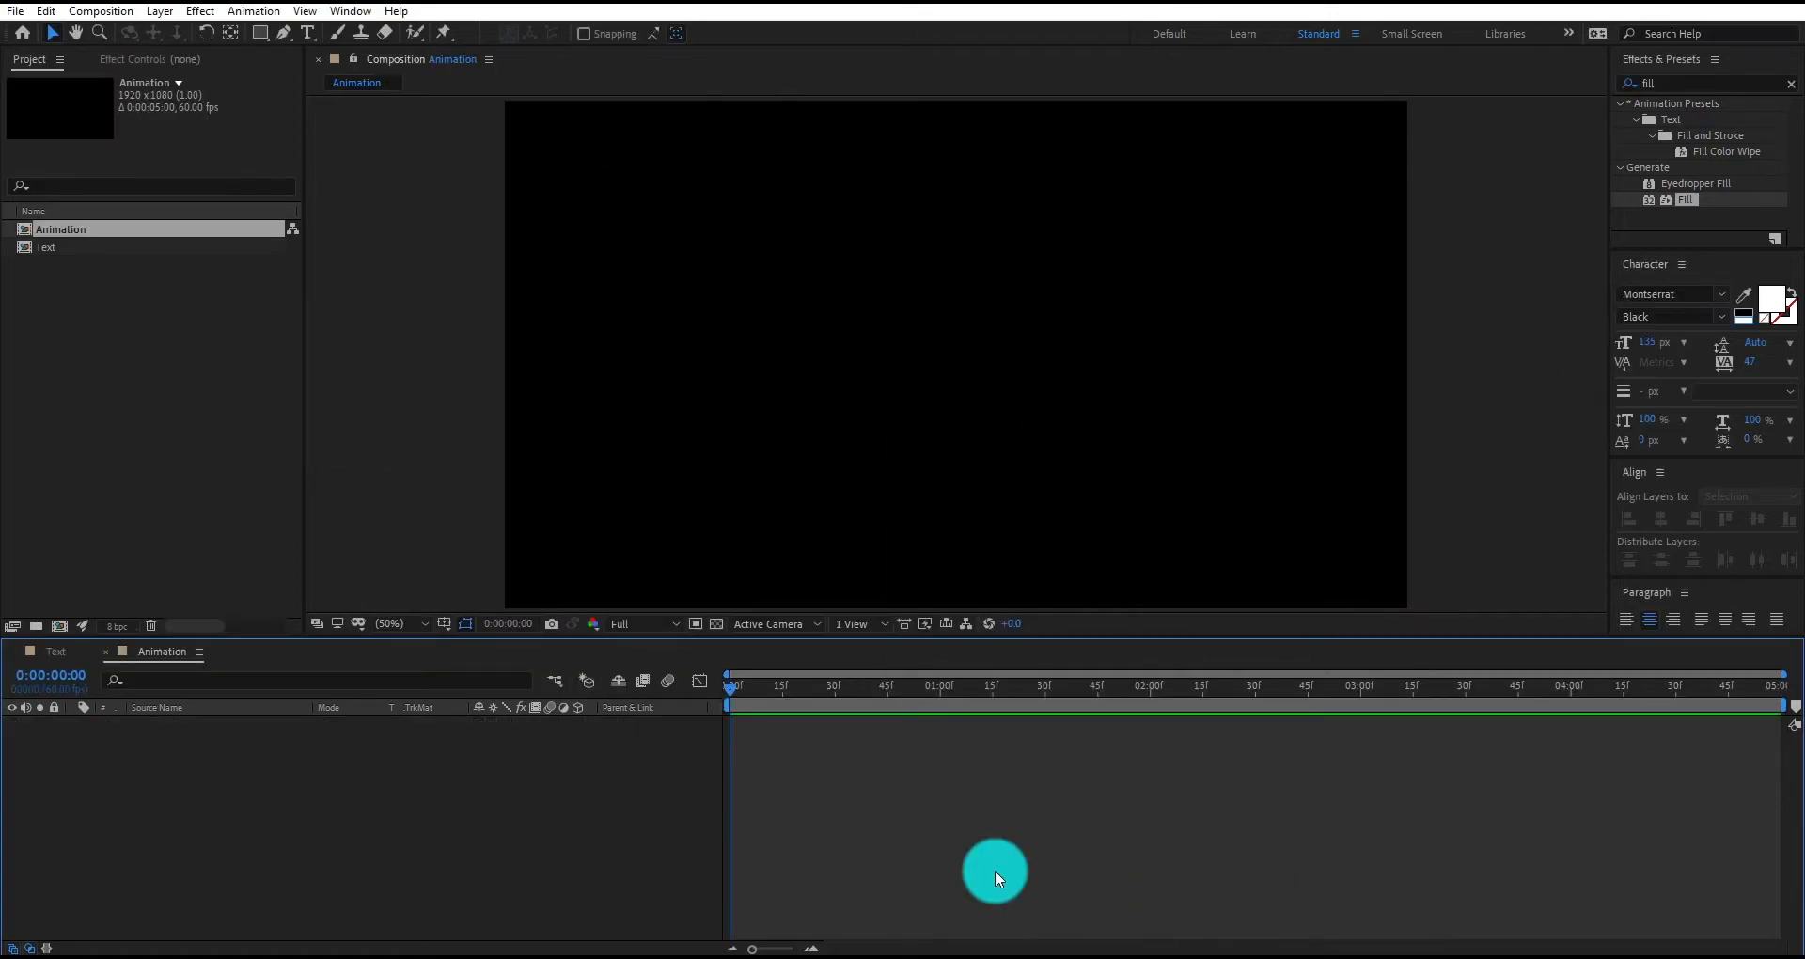
- Add a dark gray 1920 × 1080 px solid named BG to the Animation composition
right_click(269, 807)
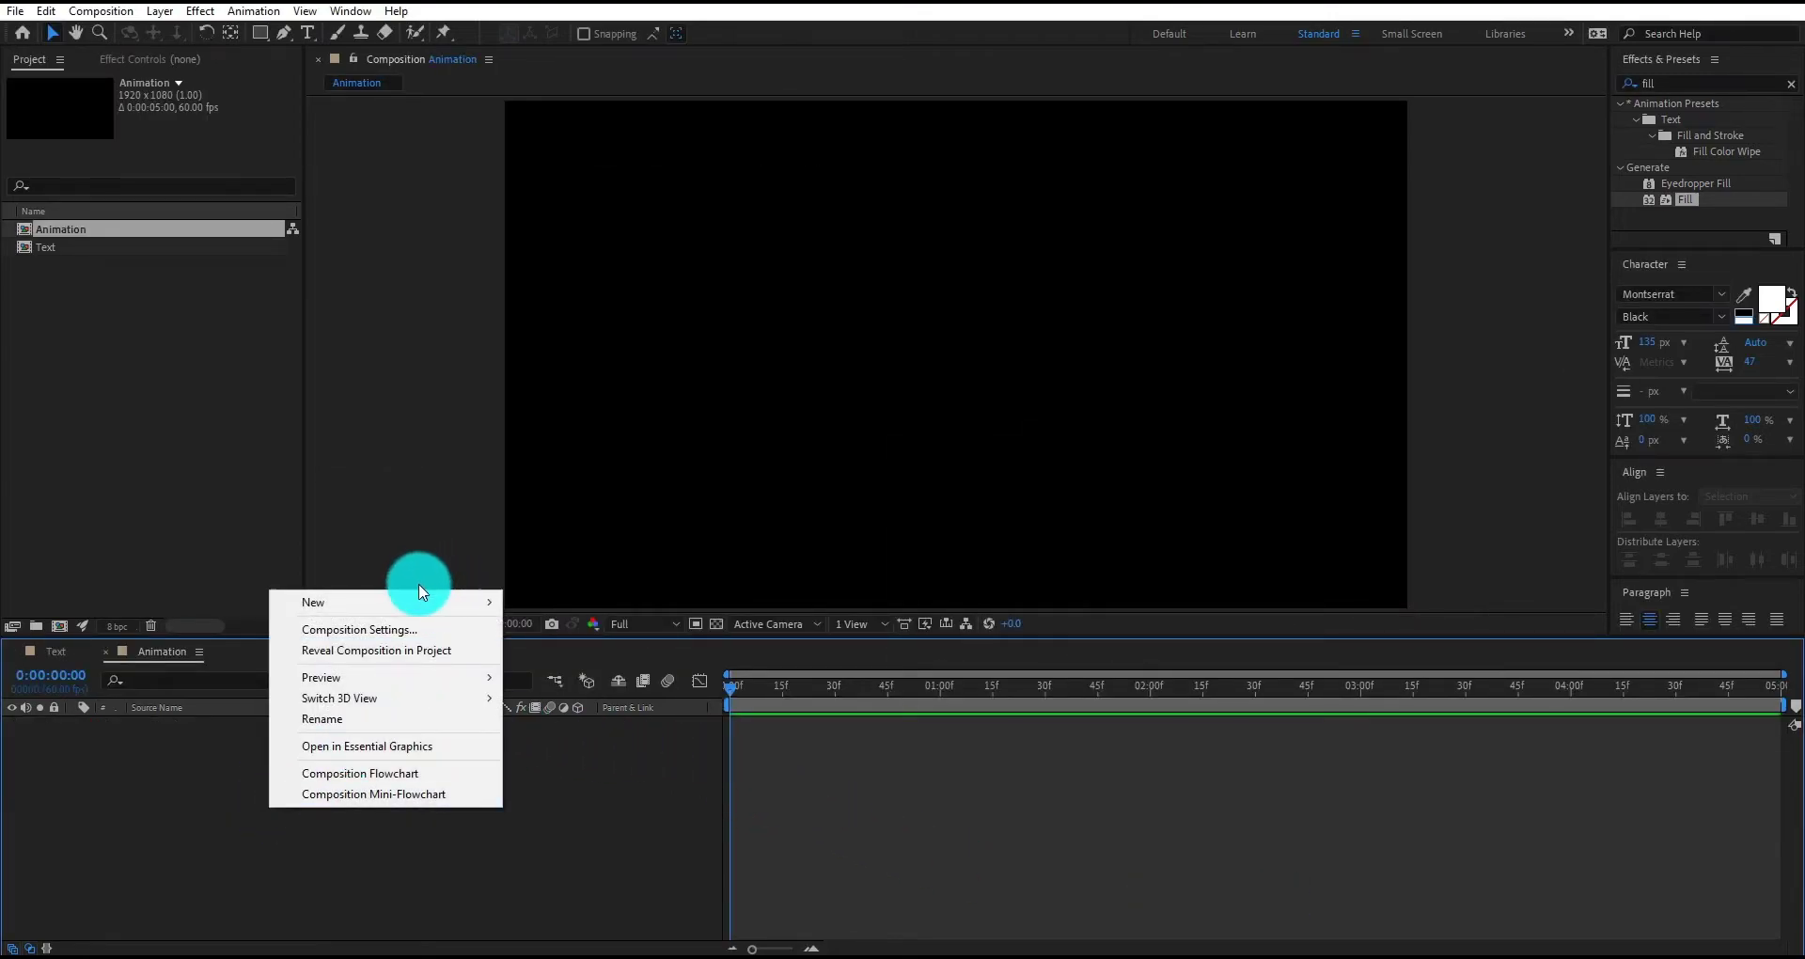
mouse_move(415, 605)
click(603, 650)
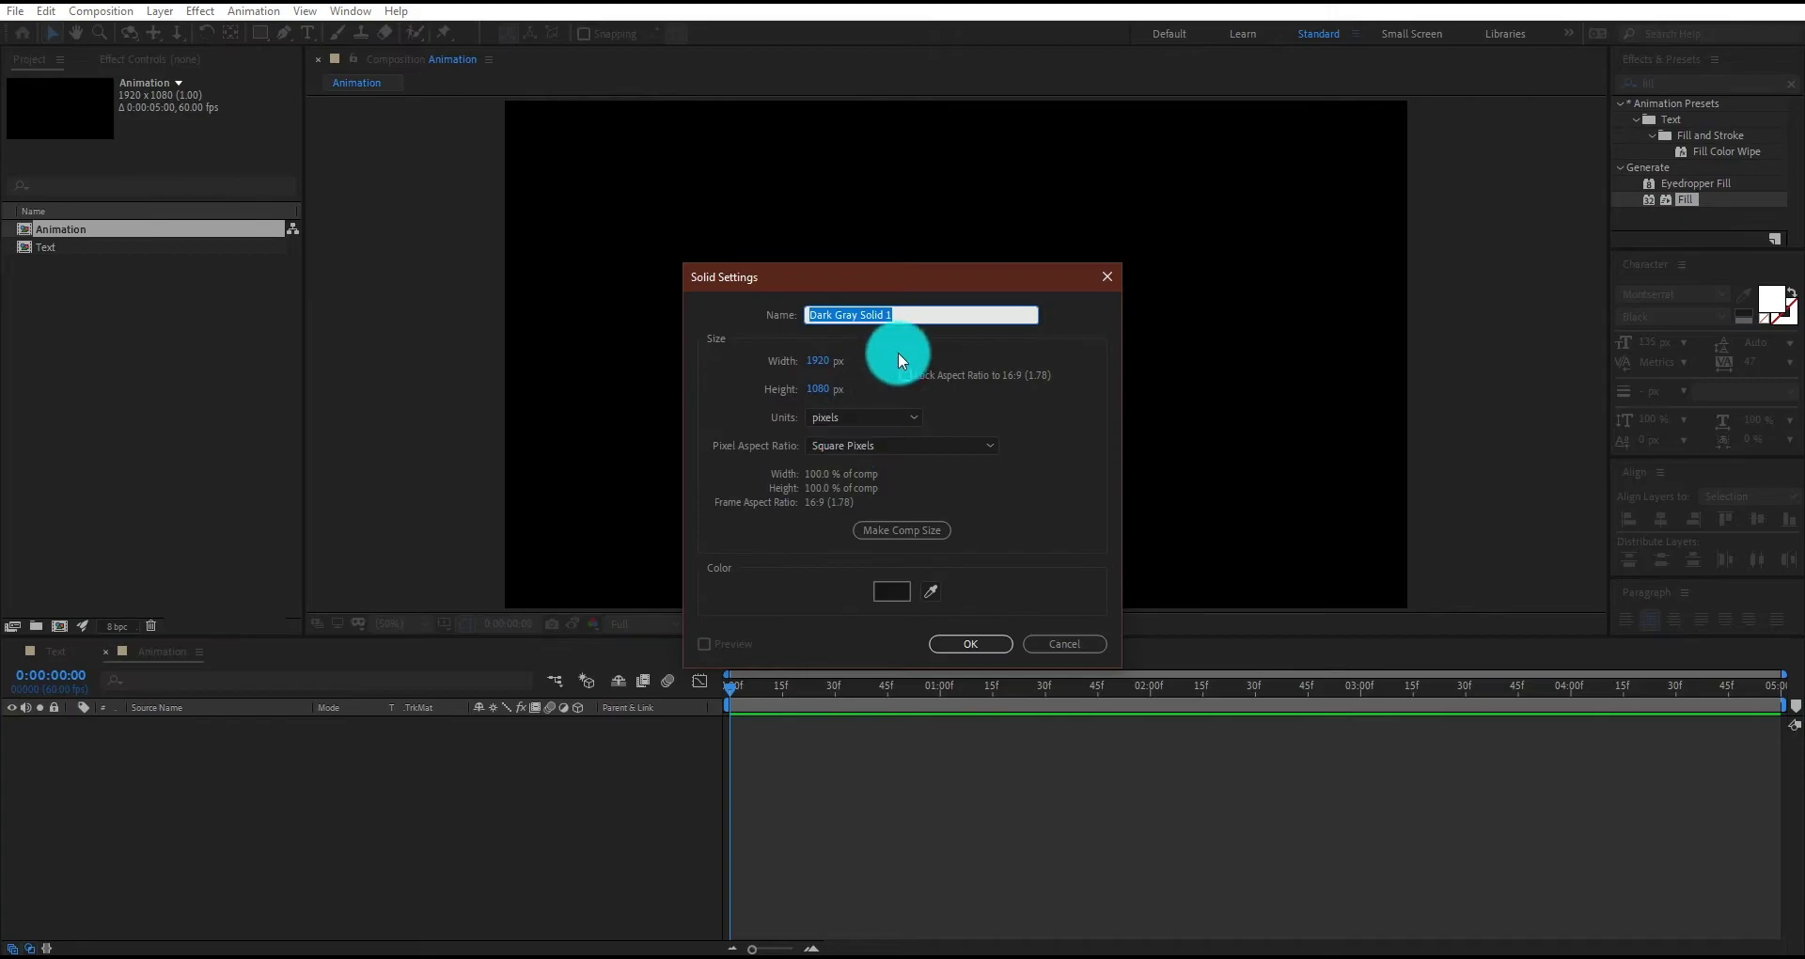
text(BG)
click(945, 643)
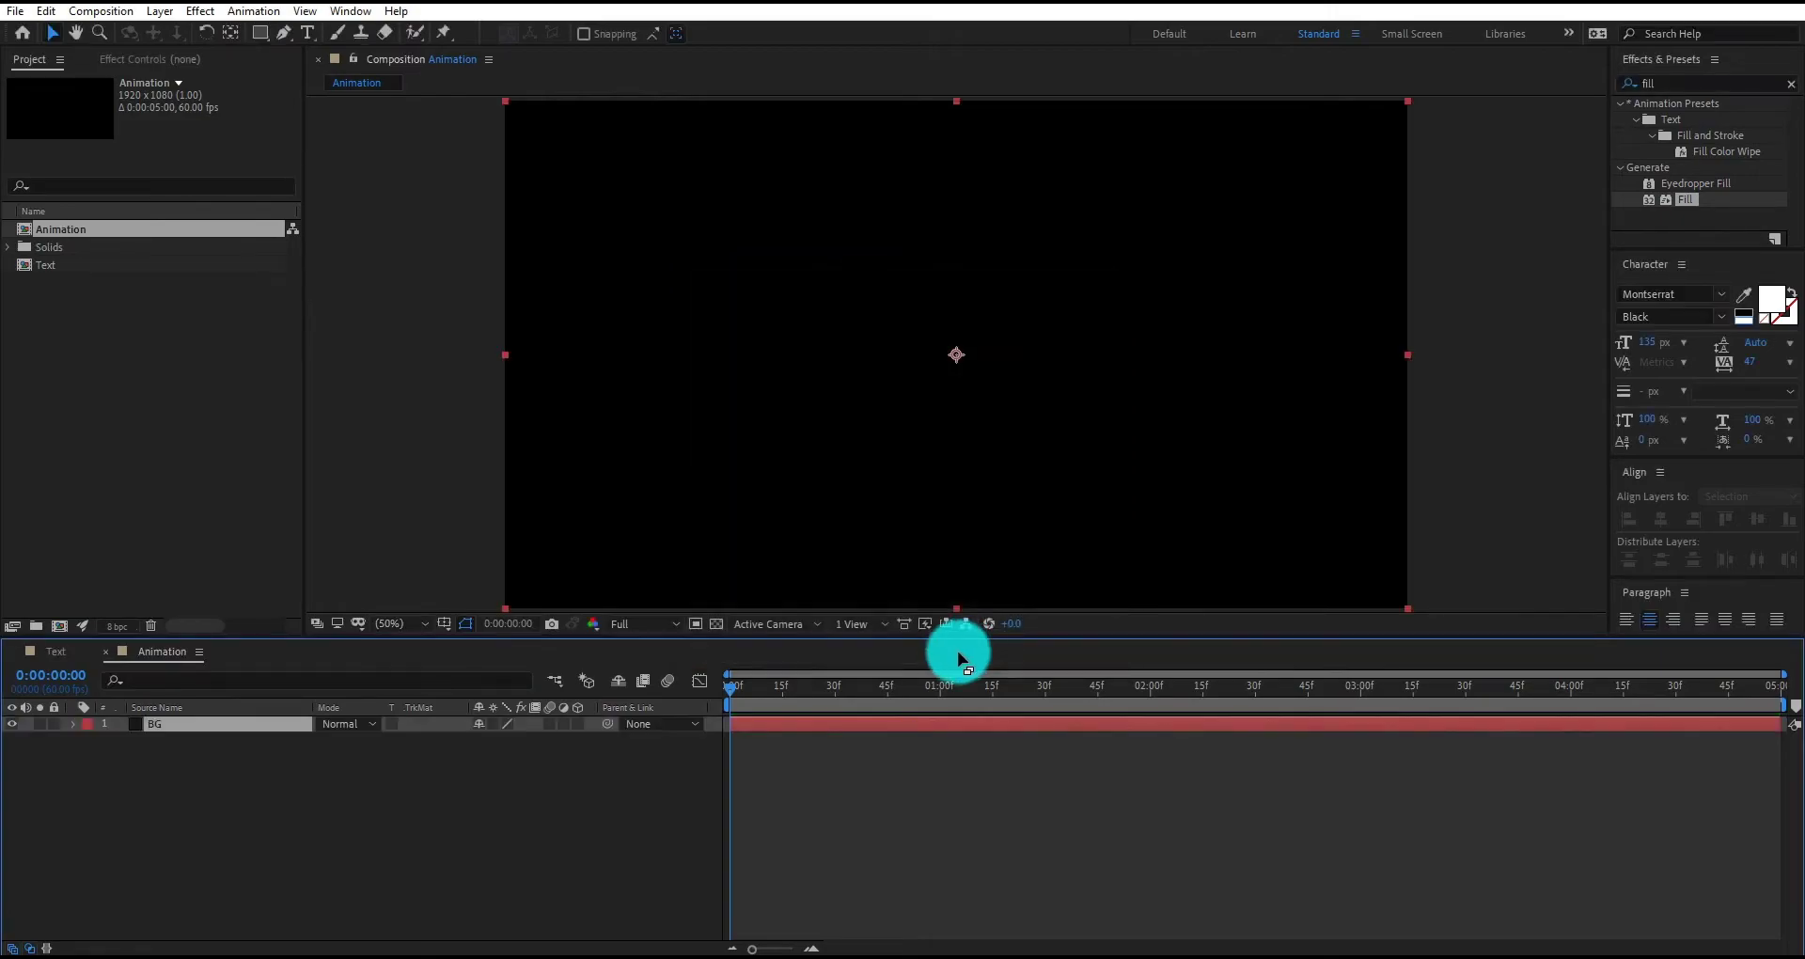
click(413, 888)
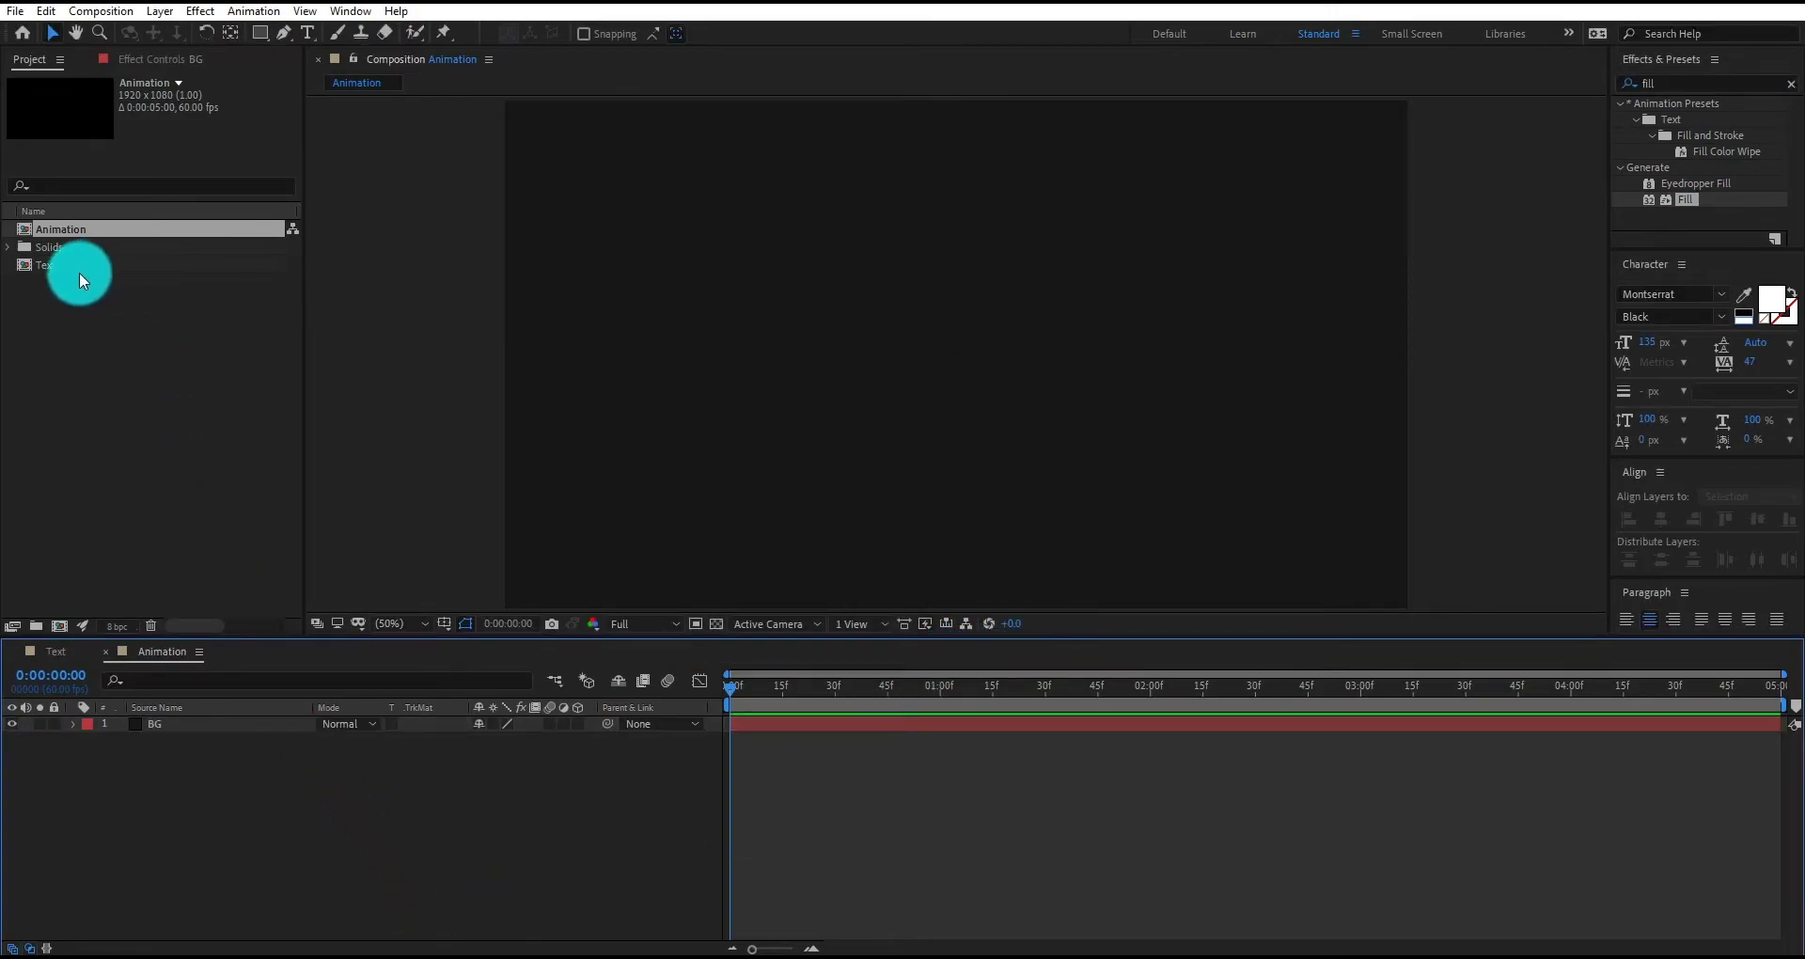
- Place the Text composition above the BG layer in the Animation timeline and duplicate it
drag(79, 264, 216, 798)
drag(201, 724, 202, 774)
click(205, 725)
key(ctrl+d)
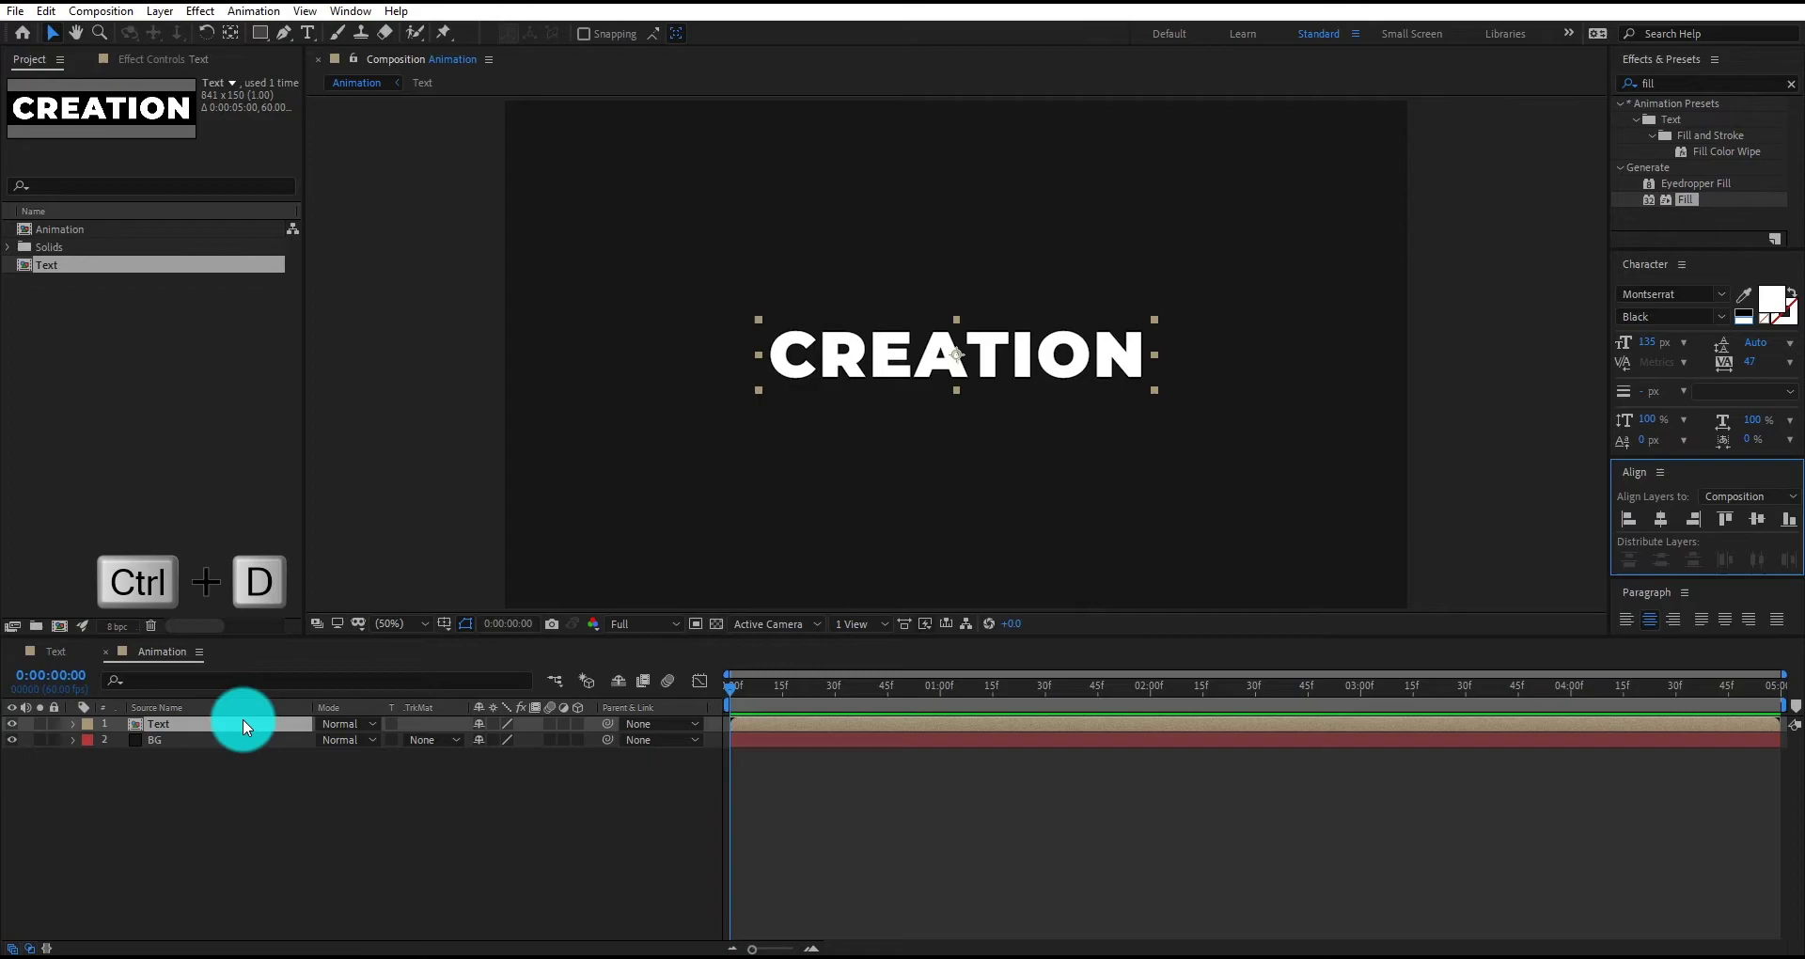
- Set the lower Text layer's track matte to Alpha Inverted Matte "Text" so only the lettering's outline shows
click(241, 741)
key(F4)
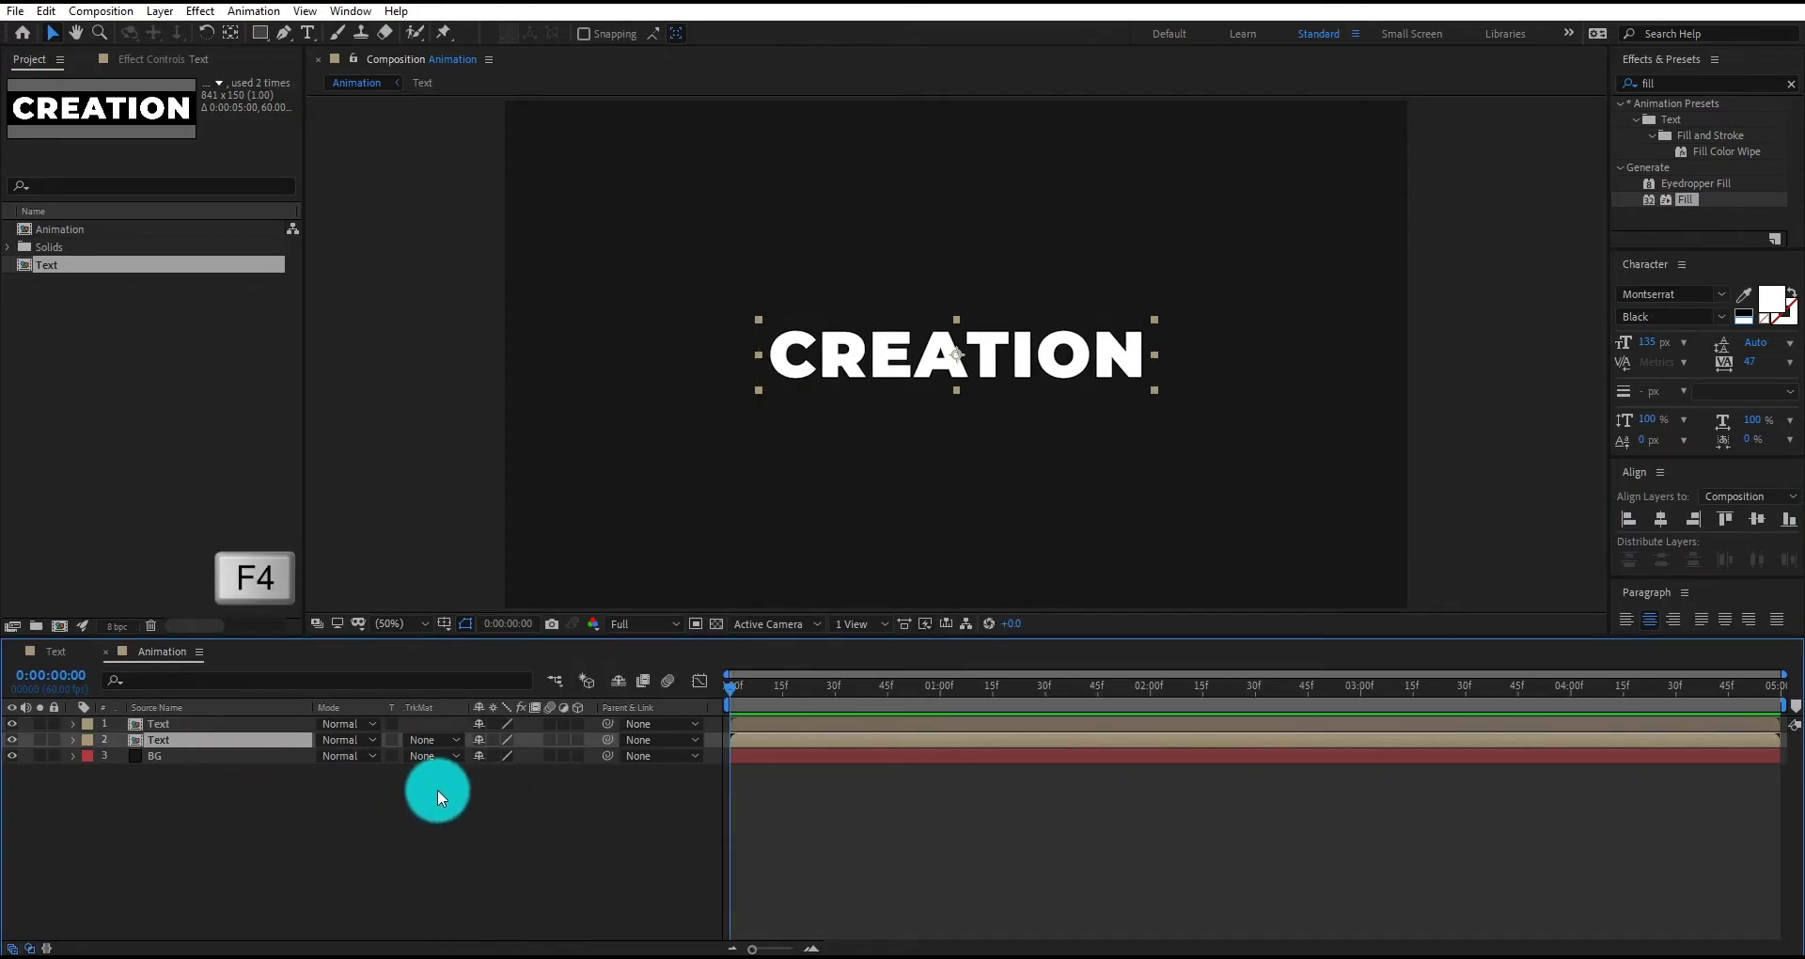
click(431, 740)
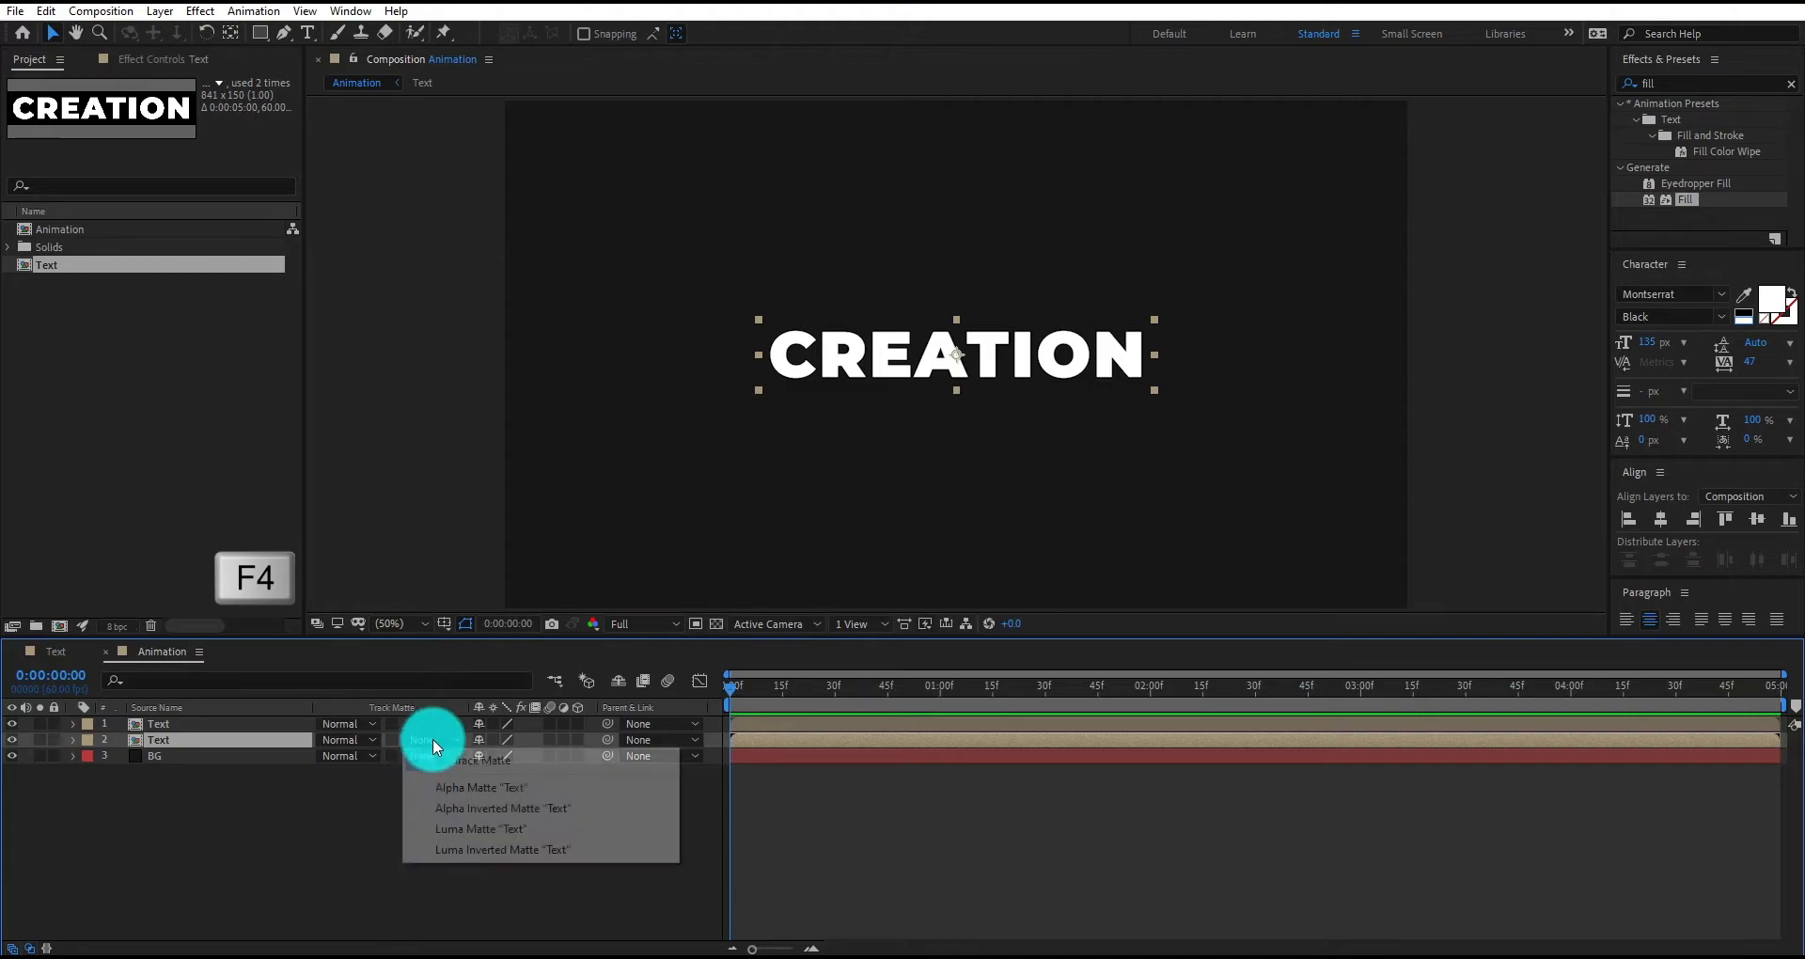
click(457, 807)
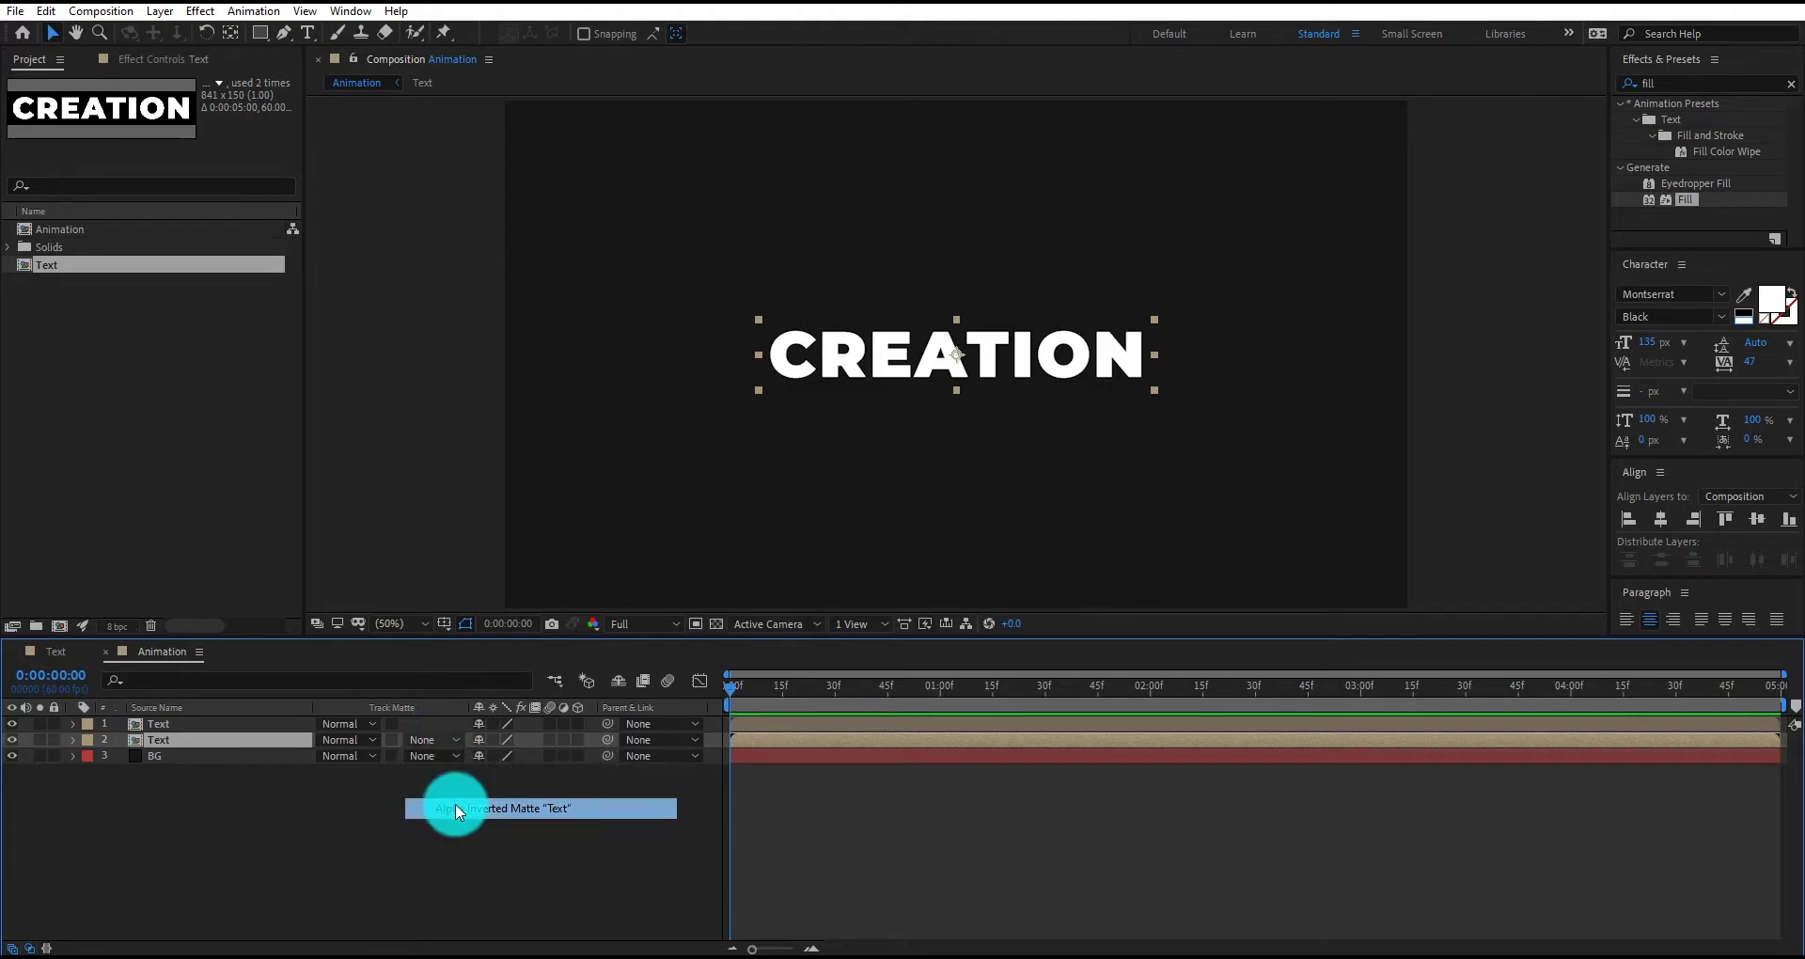
click(460, 820)
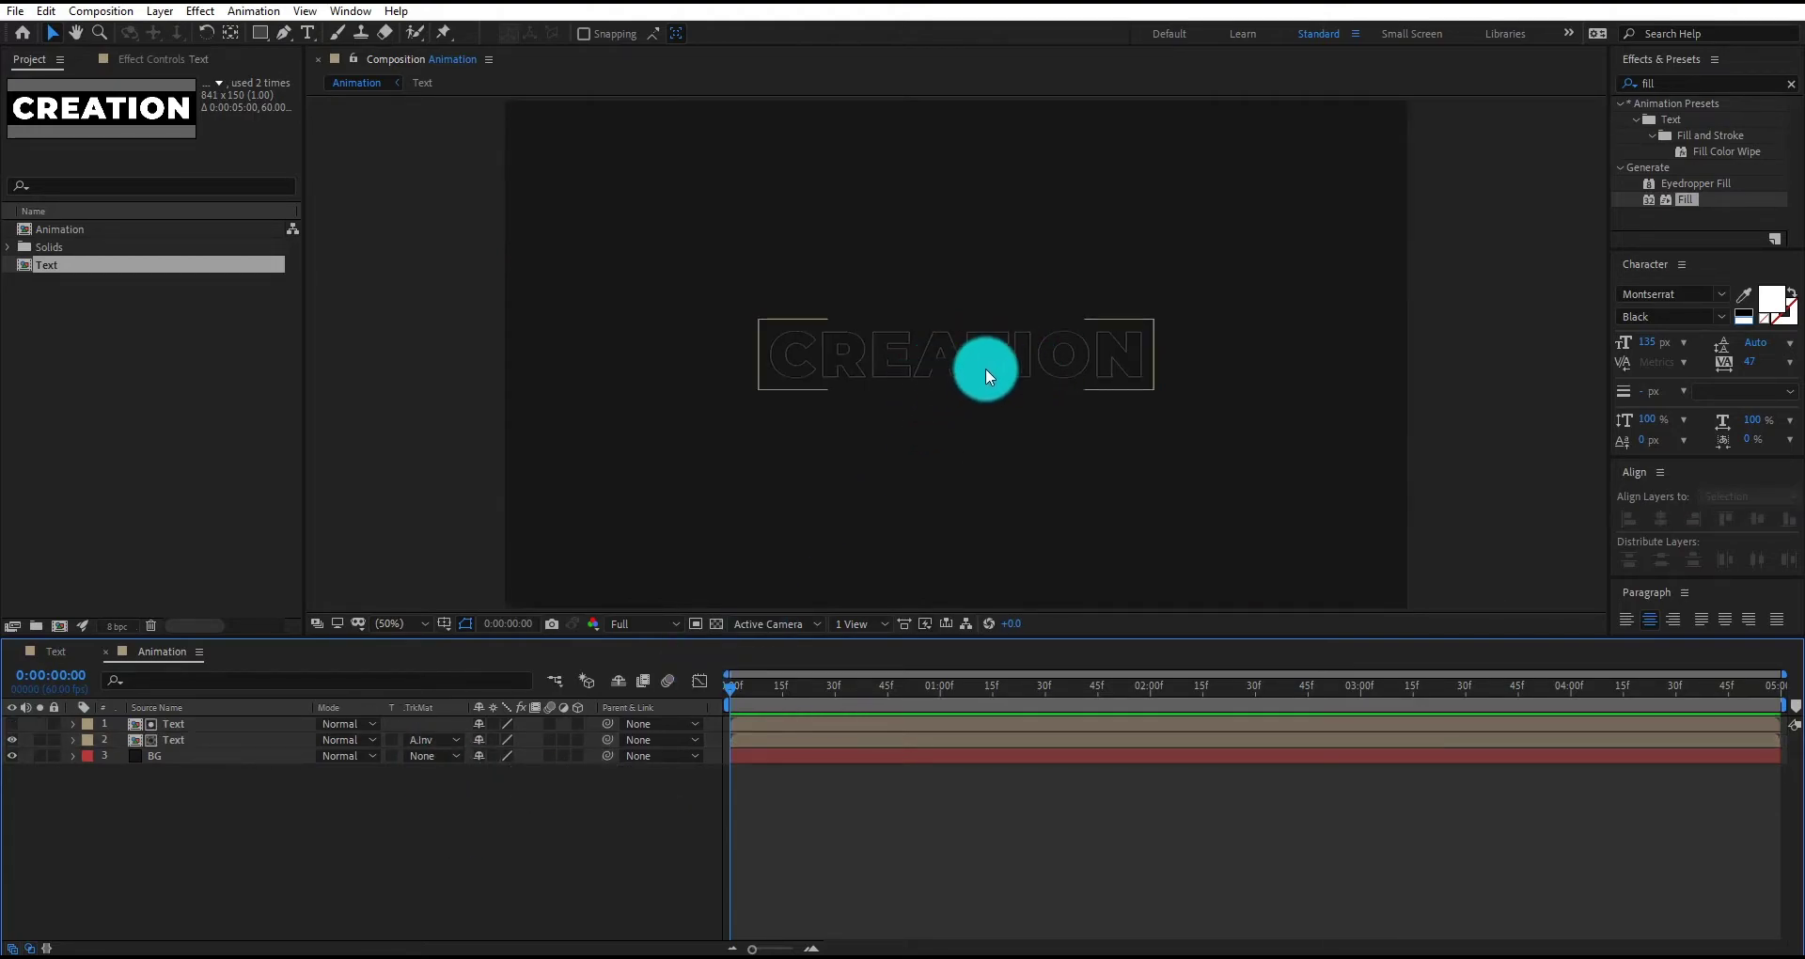
- Duplicate the two matted Text layers together and move the copy about 140 px down, directly below the original row
click(229, 725)
shift+click(234, 737)
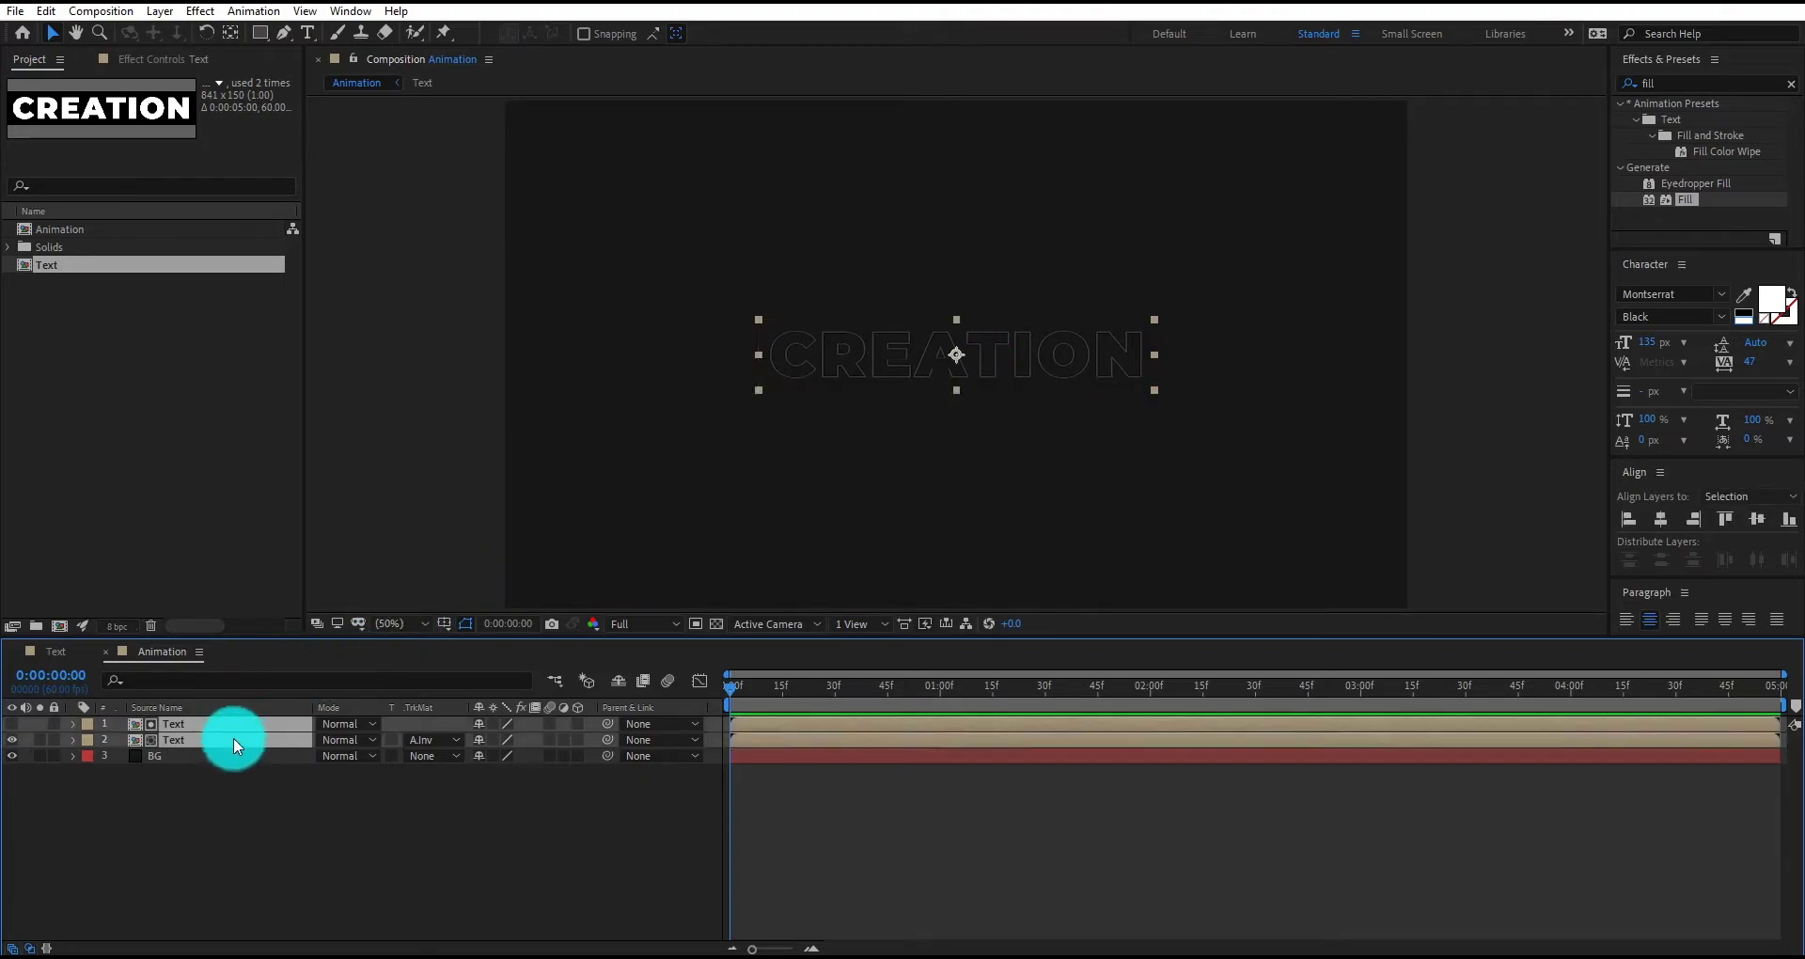
key(ctrl+d)
key(shift+Down)
key(shift+Down)
key(shift+Down)
key(shift+Down)
key(shift+Down)
key(shift+Down)
key(shift+Down)
key(shift+Down)
key(shift+Down)
key(shift+Down)
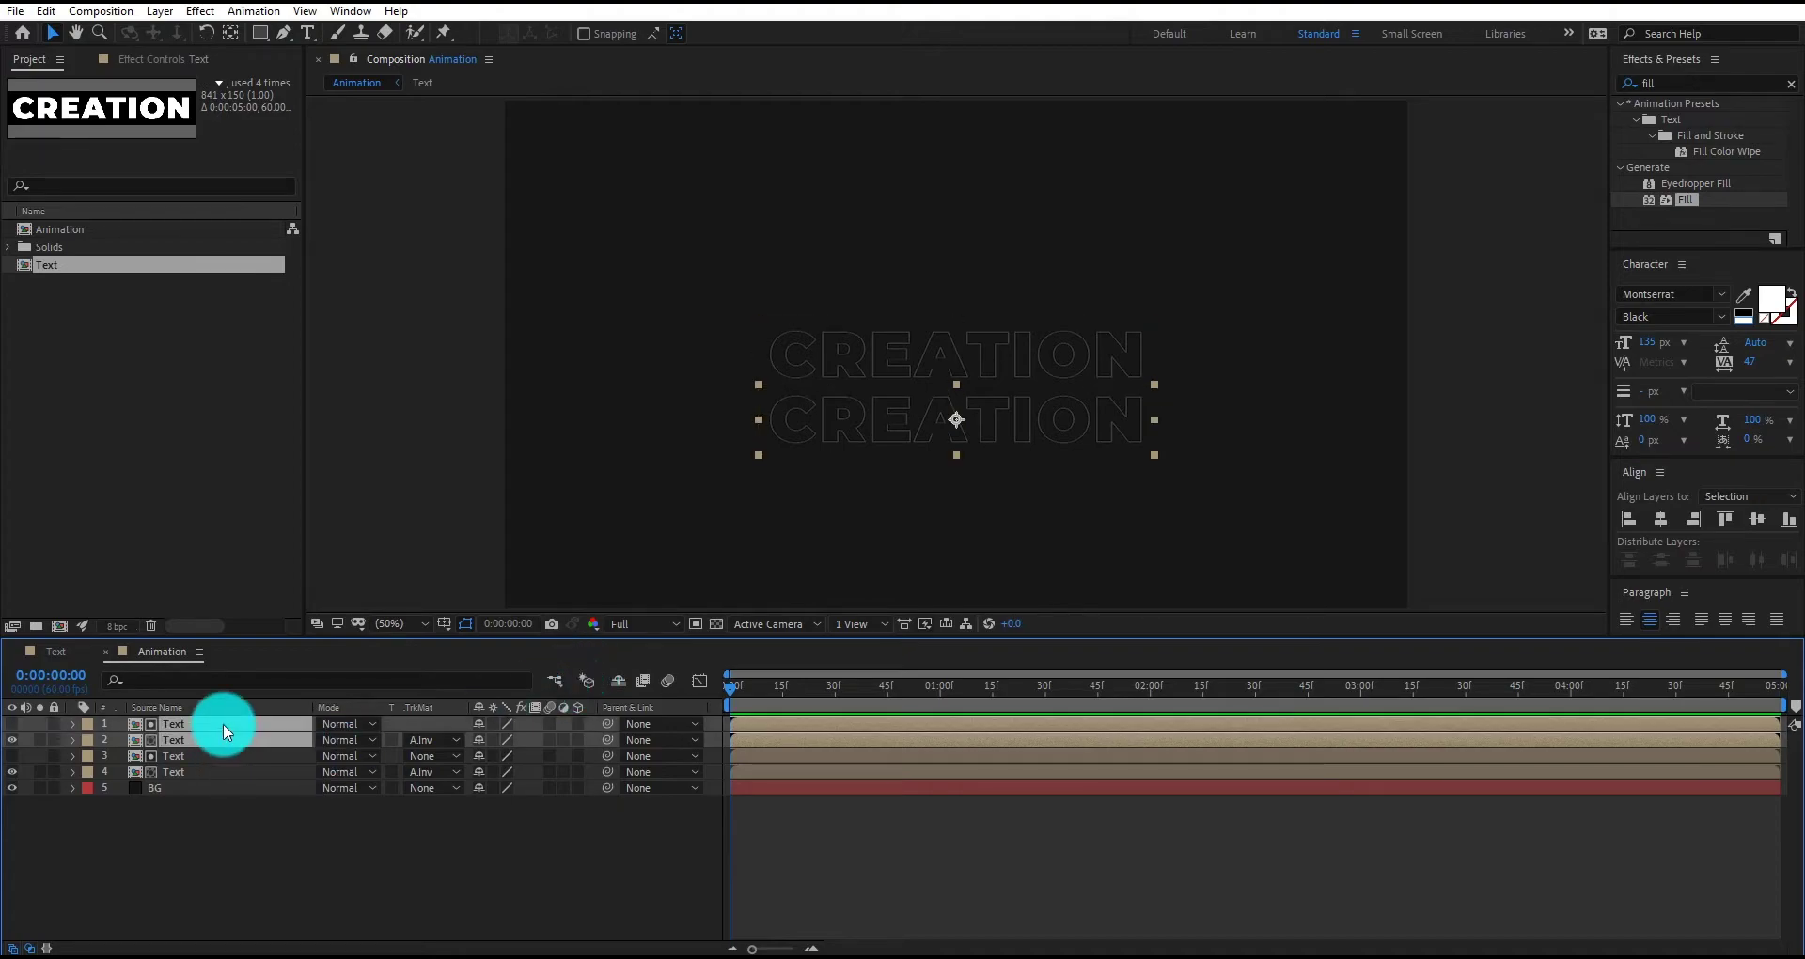
- Duplicate the second-row layer pair and move the copy 140 px down to form the second row below the original
key(ctrl+d)
key(shift+Down)
key(shift+Down)
key(shift+Down)
key(shift+Down)
key(shift+Down)
key(shift+Down)
key(shift+Down)
key(shift+Down)
key(shift+Down)
key(shift+Down)
key(shift+Down)
key(shift+Down)
key(shift+Down)
key(shift+Down)
- Duplicate the newest layer pair and move it 140 px down to form the third row below the original
key(ctrl+d)
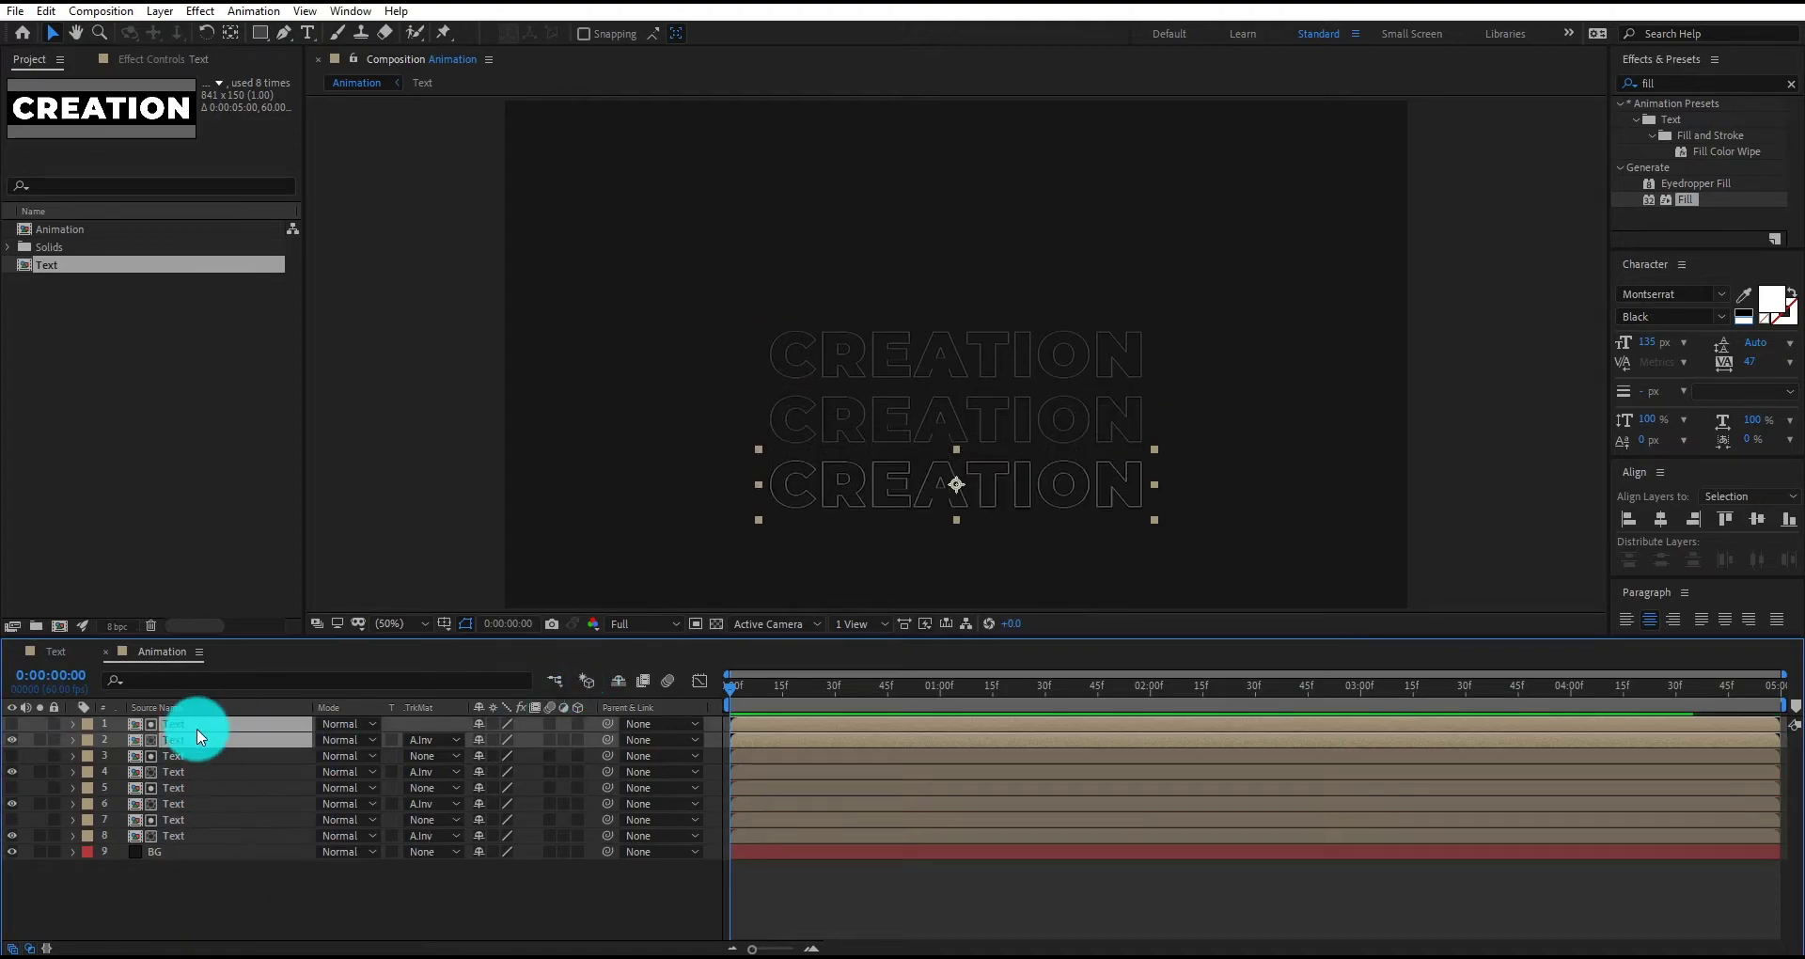
key(shift+Down)
key(shift+Down)
key(shift+Down)
key(shift+Down)
key(shift+Down)
key(shift+Down)
key(shift+Down)
key(shift+Down)
key(shift+Down)
key(shift+Down)
key(shift+Down)
key(shift+Down)
key(shift+Down)
key(shift+Down)
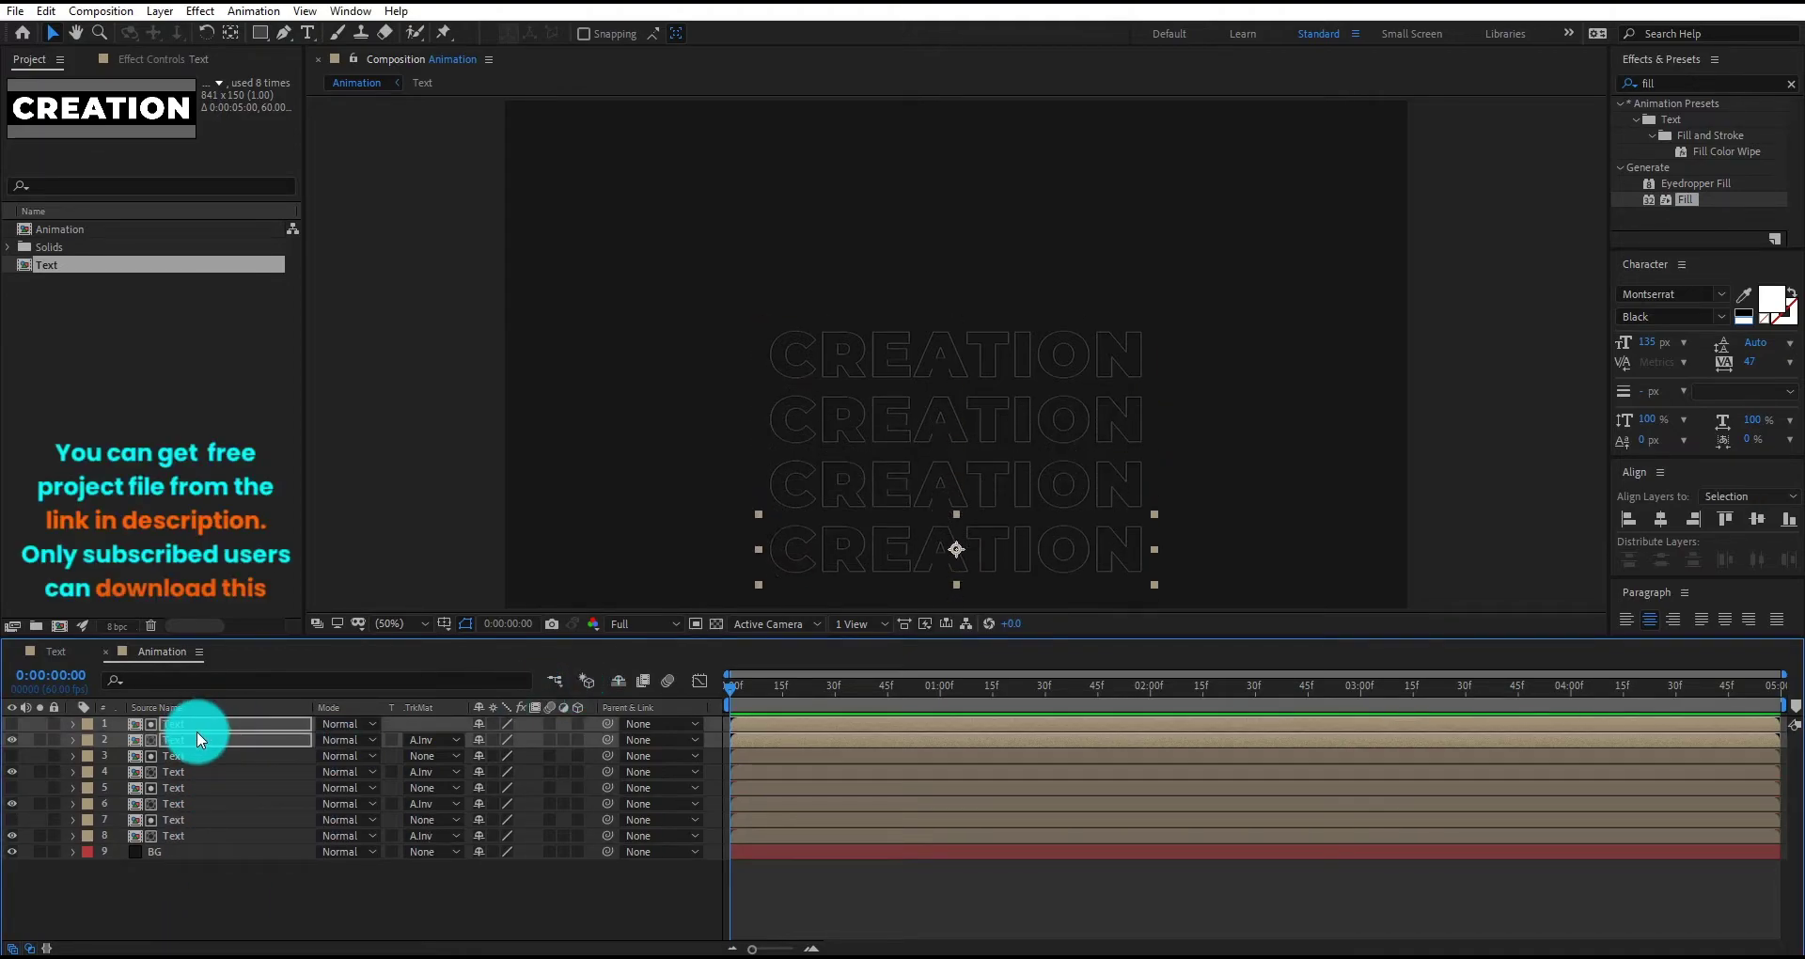
- Duplicate the original Text layer pair and move one pair 140 px up, directly above the original row
click(183, 871)
click(211, 835)
shift+click(216, 819)
key(ctrl+d)
click(209, 852)
shift+click(206, 867)
key(ctrl+d)
key(shift+Up)
key(shift+Up)
key(shift+Up)
key(shift+Up)
key(shift+Up)
key(shift+Up)
key(shift+Up)
key(shift+Up)
key(shift+Up)
key(shift+Up)
key(shift+Up)
key(shift+Up)
key(shift+Up)
key(shift+Up)
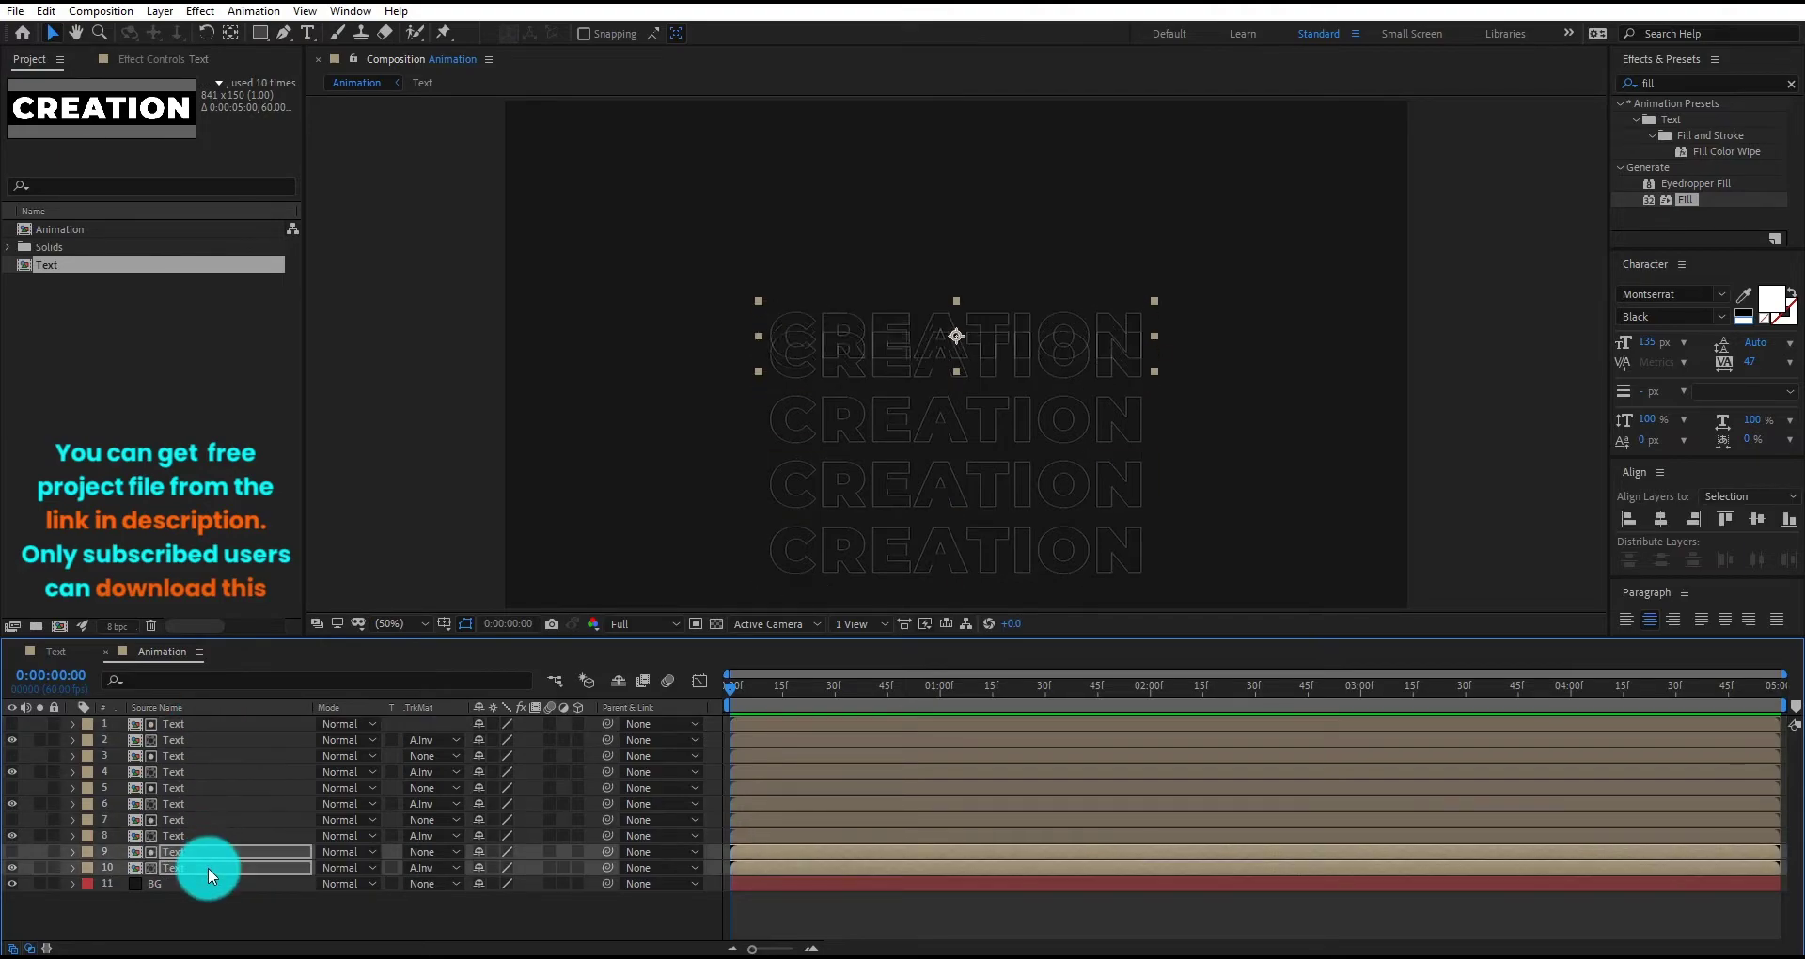
- Move another duplicated Text layer pair 140 px up to form the second row above the original
click(195, 883)
shift+click(193, 895)
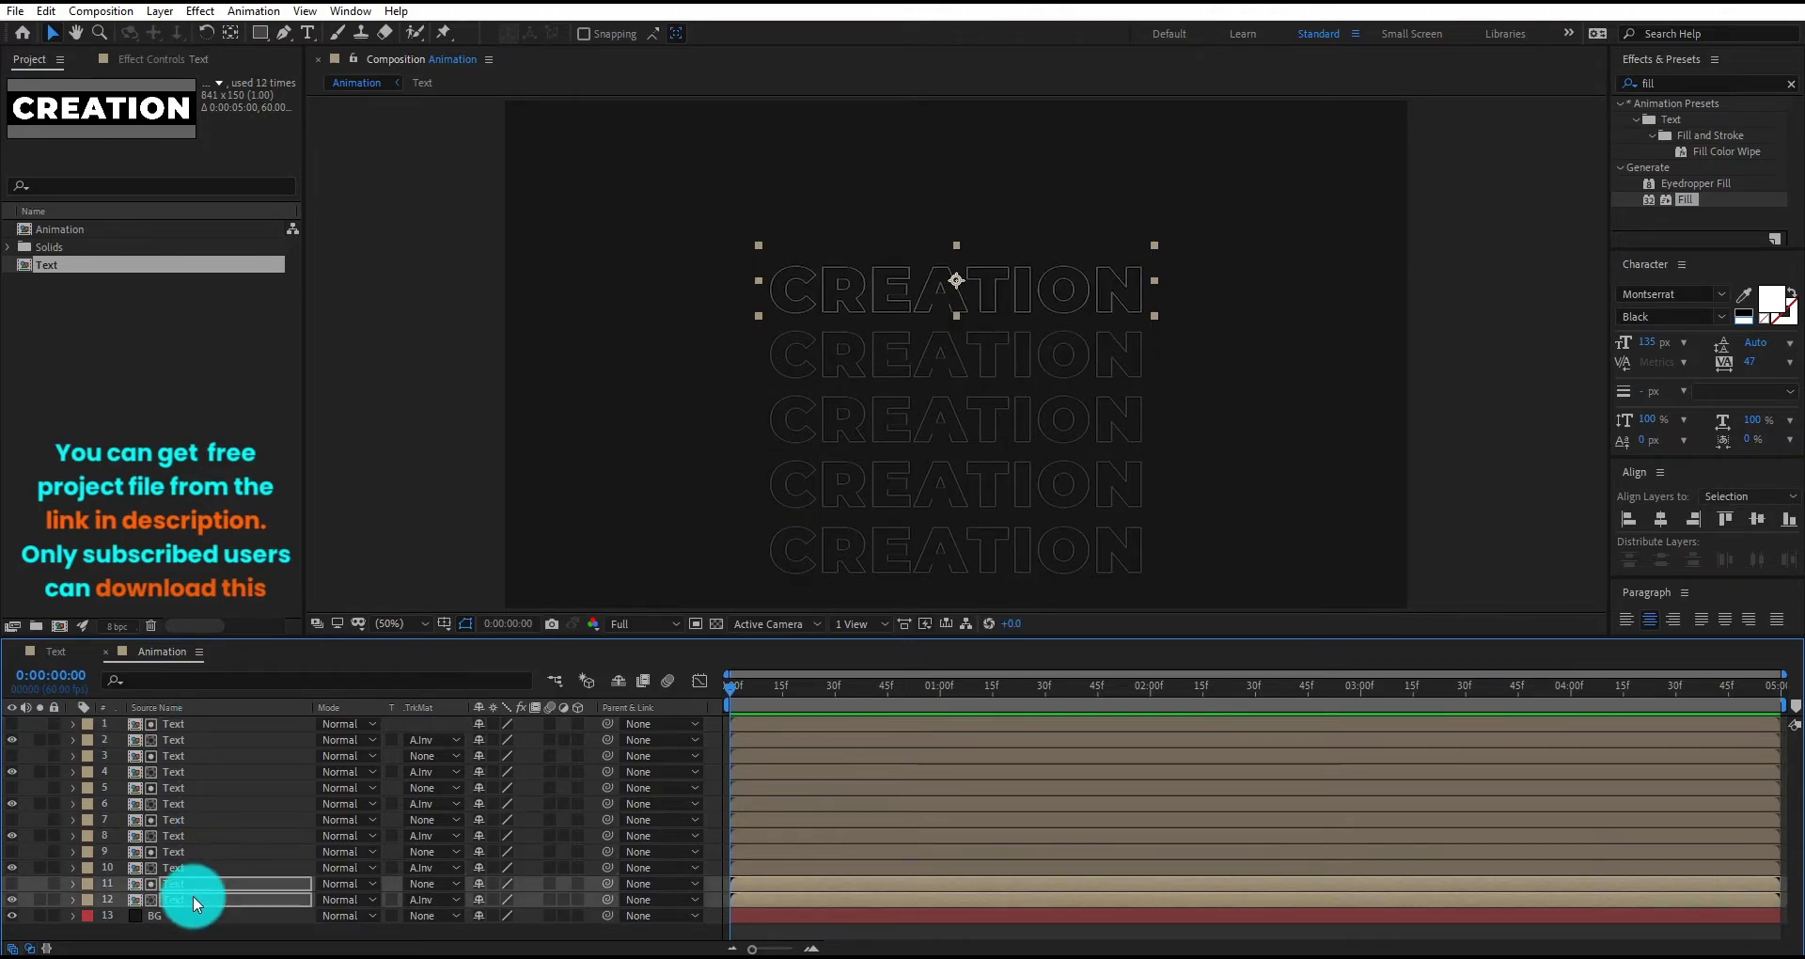
key(shift+Up)
key(shift+Up)
key(shift+Up)
key(shift+Up)
key(shift+Up)
key(shift+Up)
key(shift+Up)
key(shift+Up)
key(shift+Up)
key(shift+Up)
key(shift+Up)
key(shift+Up)
key(shift+Up)
key(shift+Up)
- Duplicate the uppermost row's layer pair and move it 140 px up to form the third row above the original
key(ctrl+d)
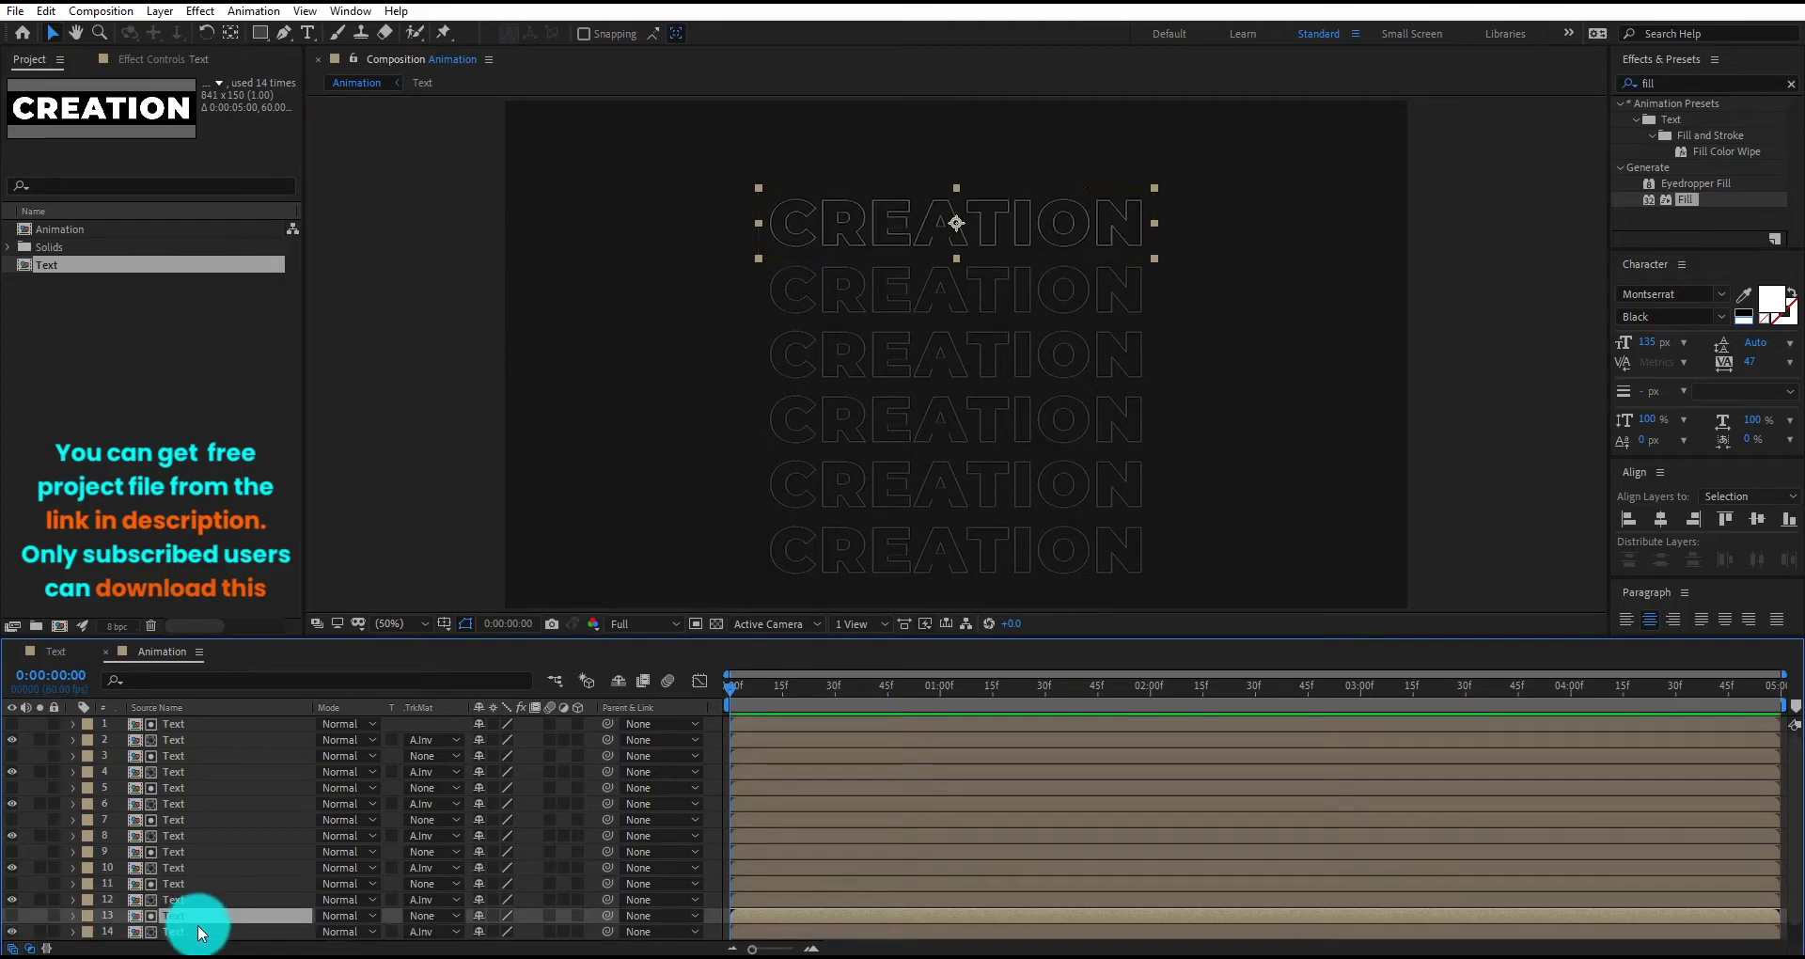
key(shift+Up)
key(shift+Up)
key(shift+Up)
key(shift+Up)
key(shift+Up)
key(shift+Up)
key(shift+Up)
key(shift+Up)
key(shift+Up)
key(shift+Up)
key(shift+Up)
key(shift+Up)
key(shift+Up)
key(shift+Up)
click(1119, 857)
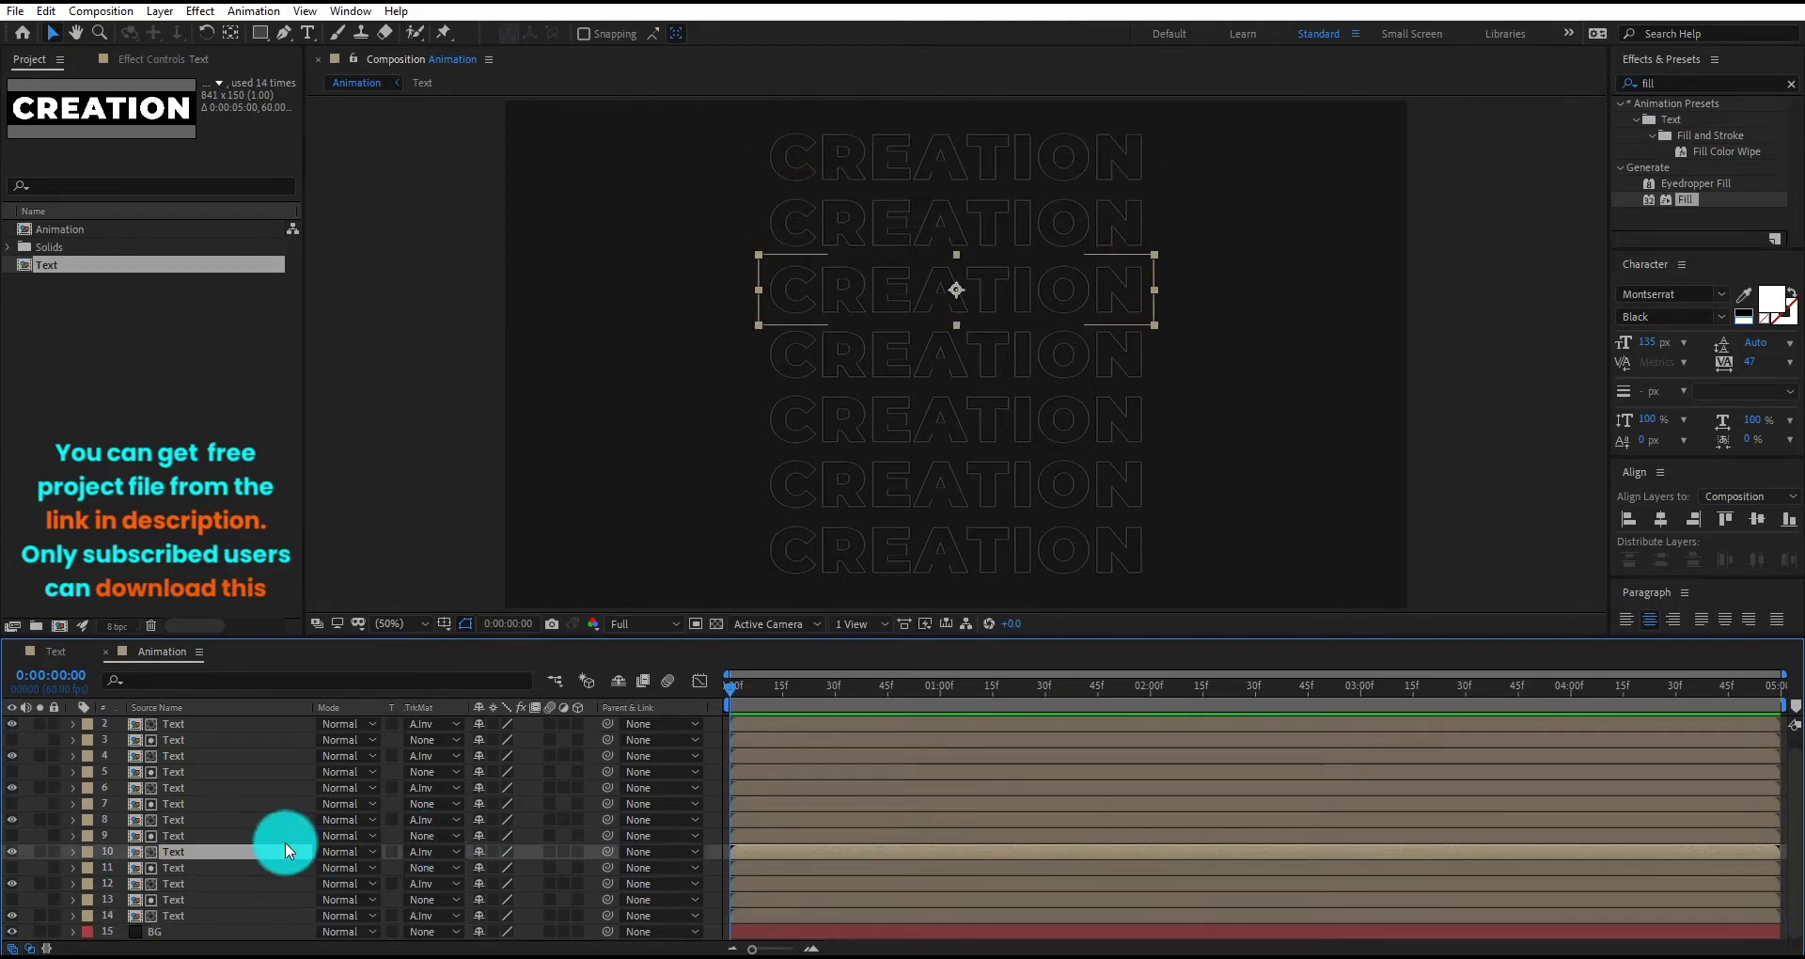
- Move the layer pairs of the middle CREATION row and the rows below it 20 px down
scroll(133, 788, up, 1)
click(846, 362)
click(196, 820)
shift+click(196, 806)
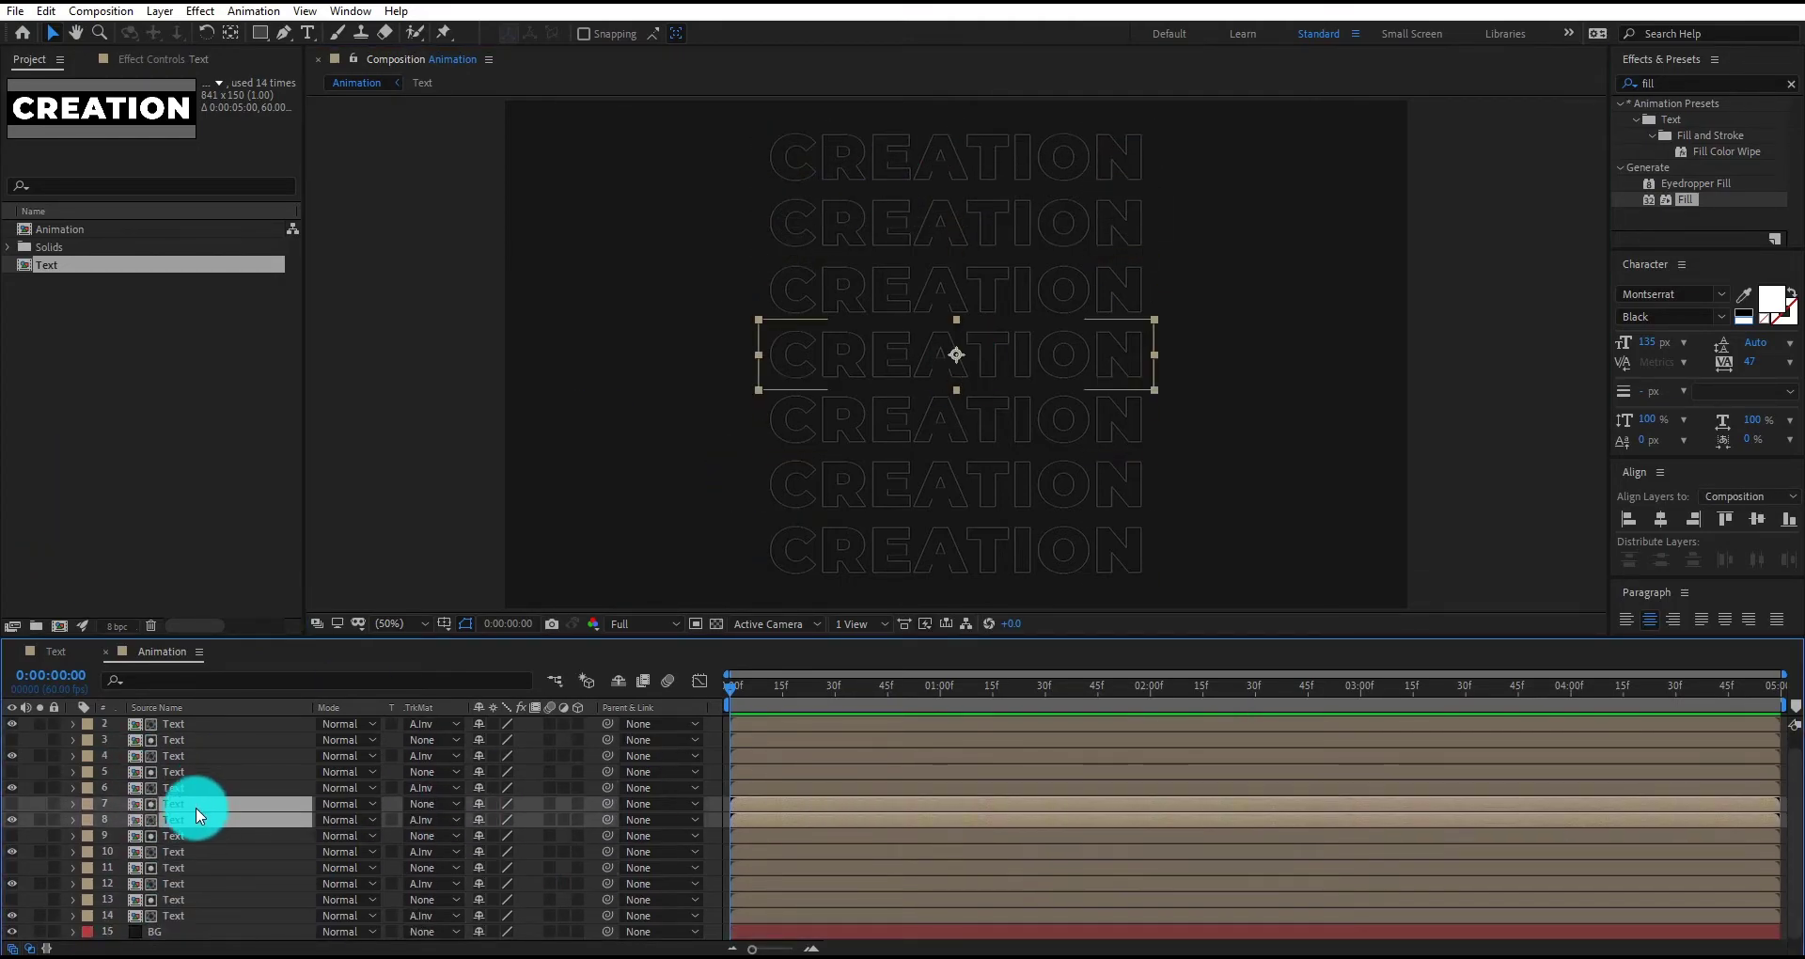
key(shift+Down)
key(shift+Down)
click(201, 739)
shift+click(202, 756)
key(shift+Down)
key(shift+Down)
- Fine-tune the vertical positions of the upper CREATION rows' layer pairs to even out the row spacing
click(189, 868)
shift+click(189, 852)
key(Up)
key(Up)
key(Up)
key(Up)
key(Up)
key(Up)
key(Up)
key(Up)
click(189, 915)
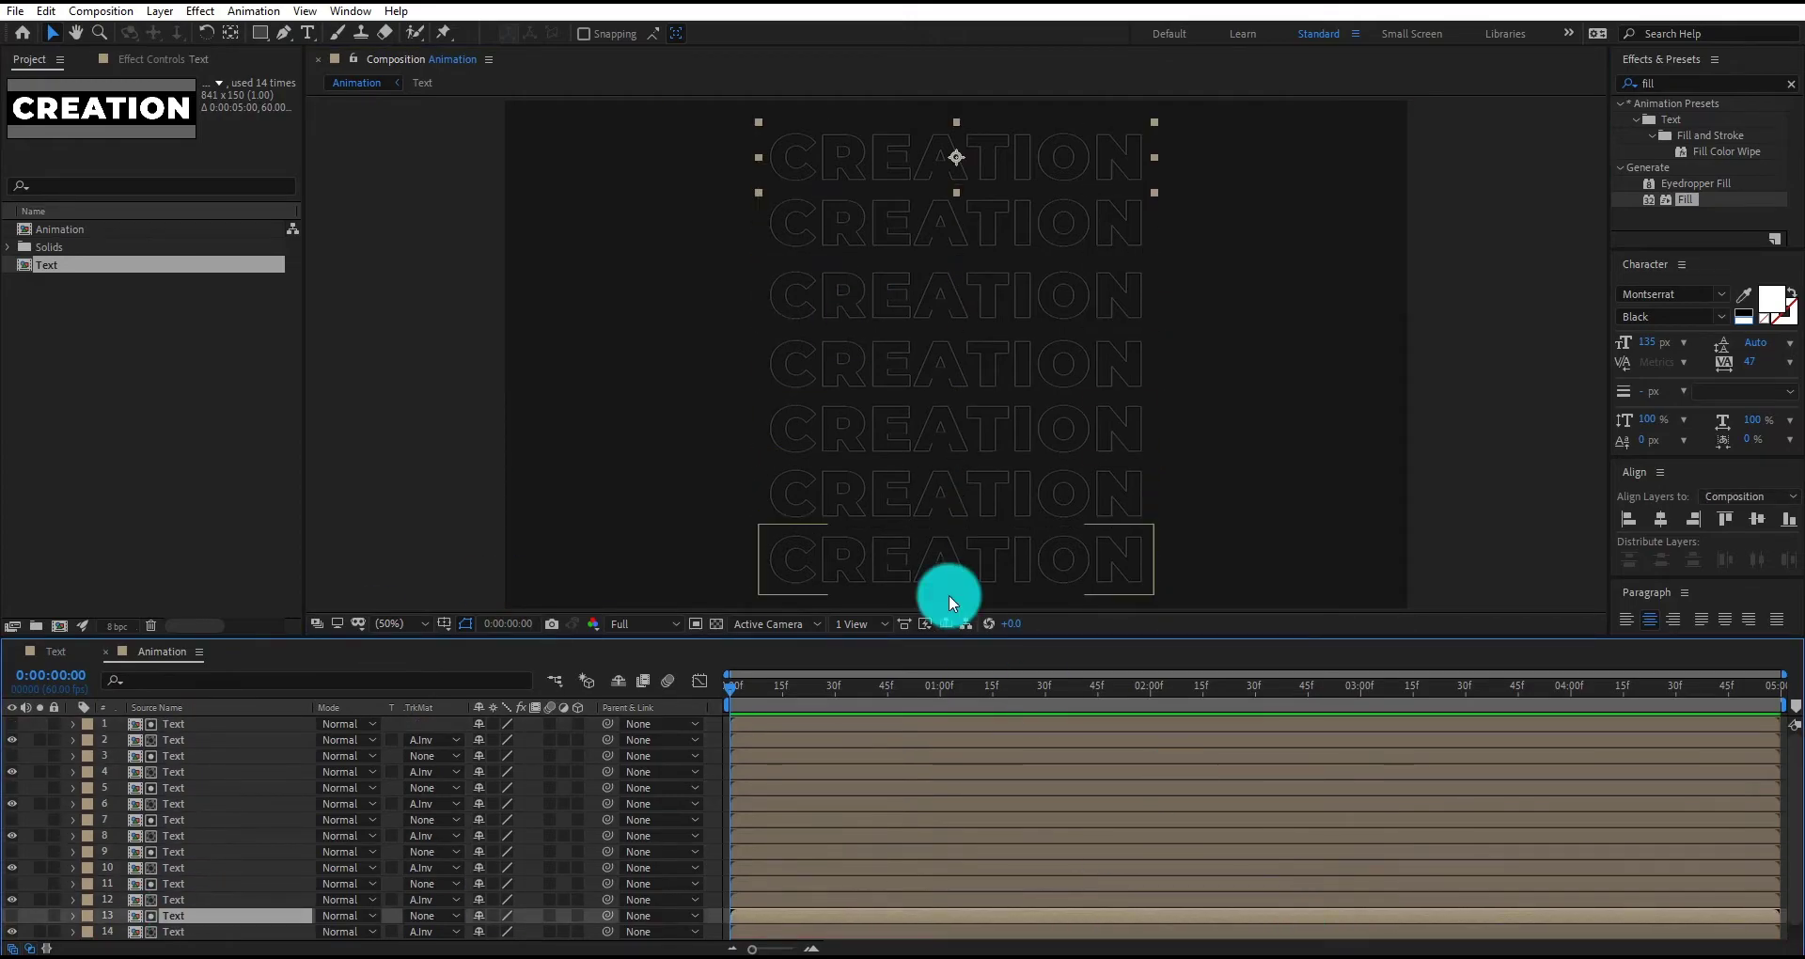
- Fine-tune the vertical positions of the lower CREATION rows' layer pairs to match the spacing of the rows above
click(181, 756)
shift+click(180, 772)
shift+click(188, 804)
click(206, 739)
shift+click(207, 723)
click(931, 282)
- Set the label colour of Text layers 5 and 6 to Yellow and of layers 3 and 4 to Pink
drag(436, 620, 185, 805)
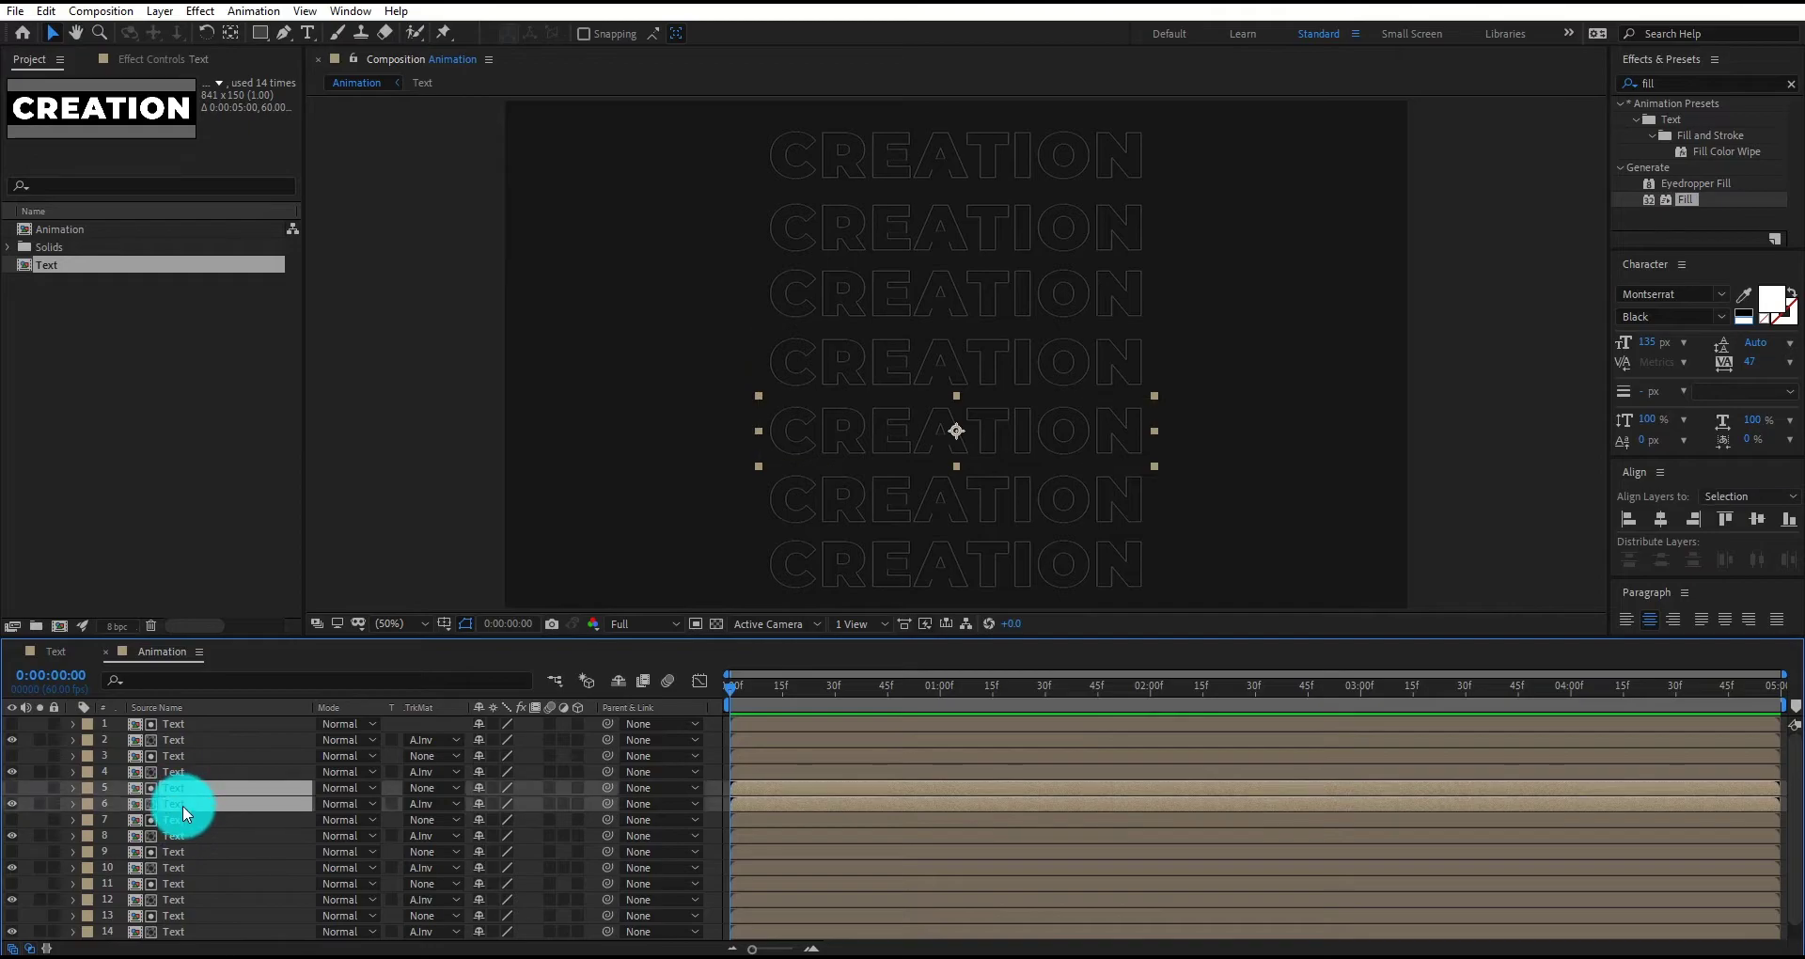
click(83, 788)
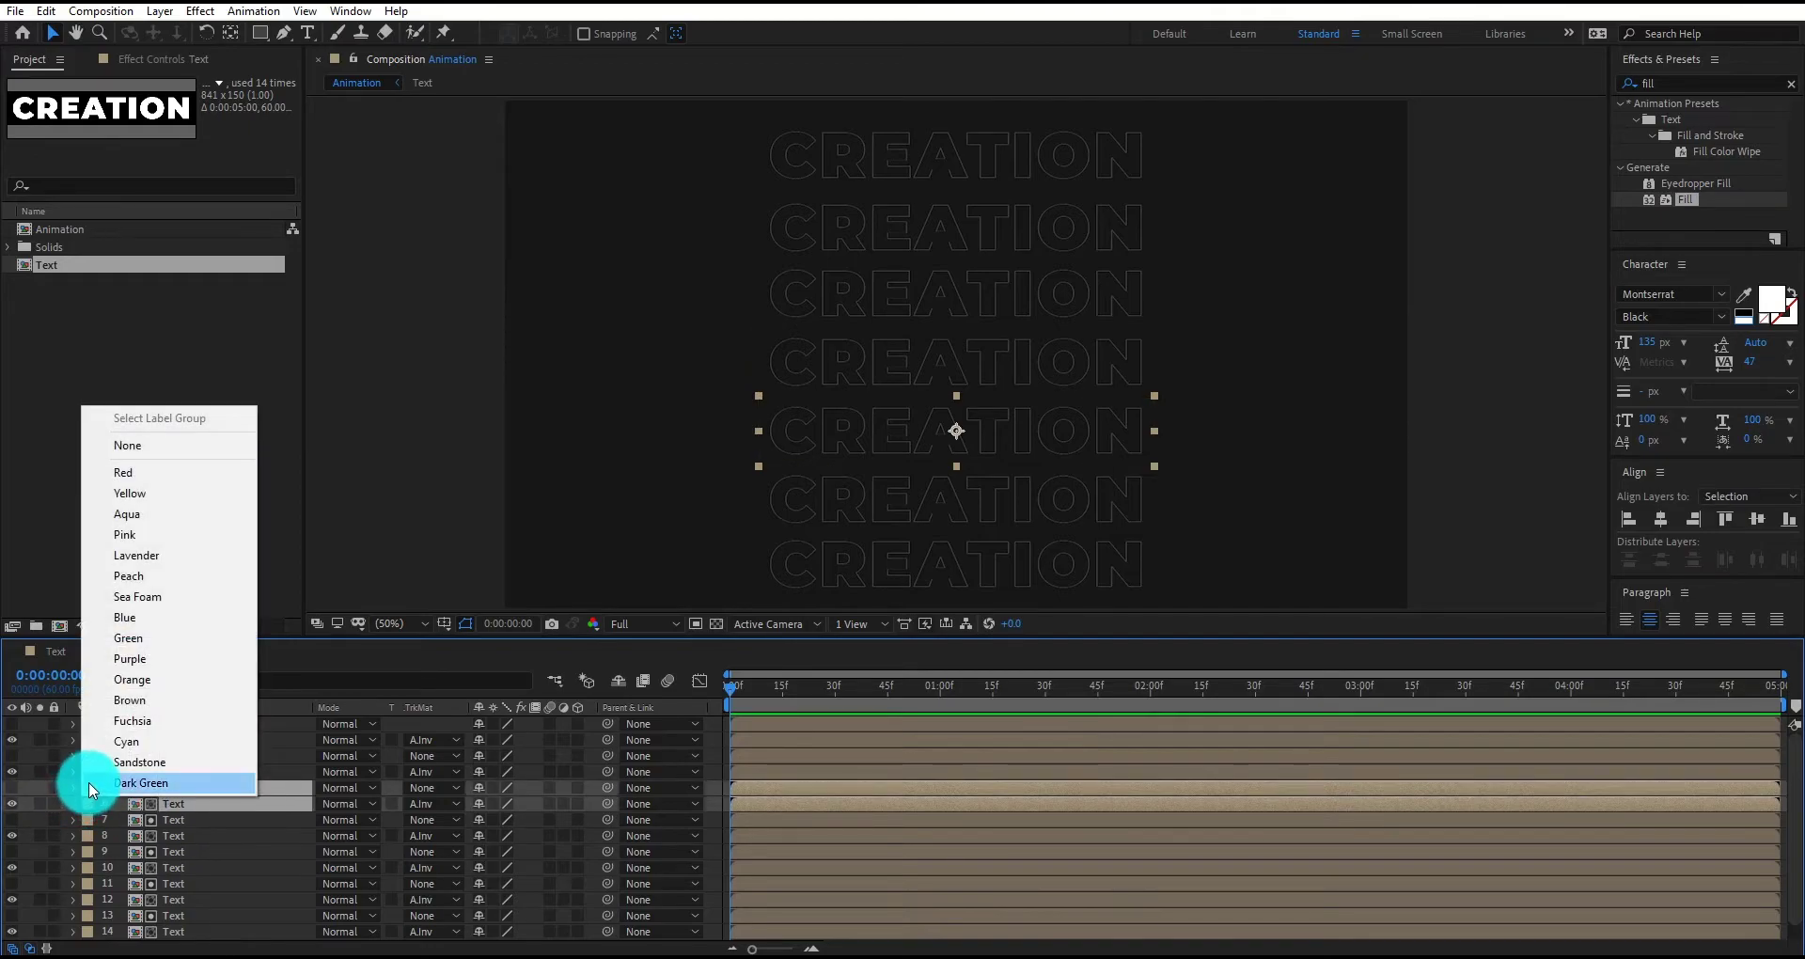
click(132, 491)
click(141, 771)
shift+click(89, 756)
click(132, 482)
click(84, 758)
click(131, 502)
- Set the label colour of the lowest row's Text layers 1 and 2 to Green
click(141, 727)
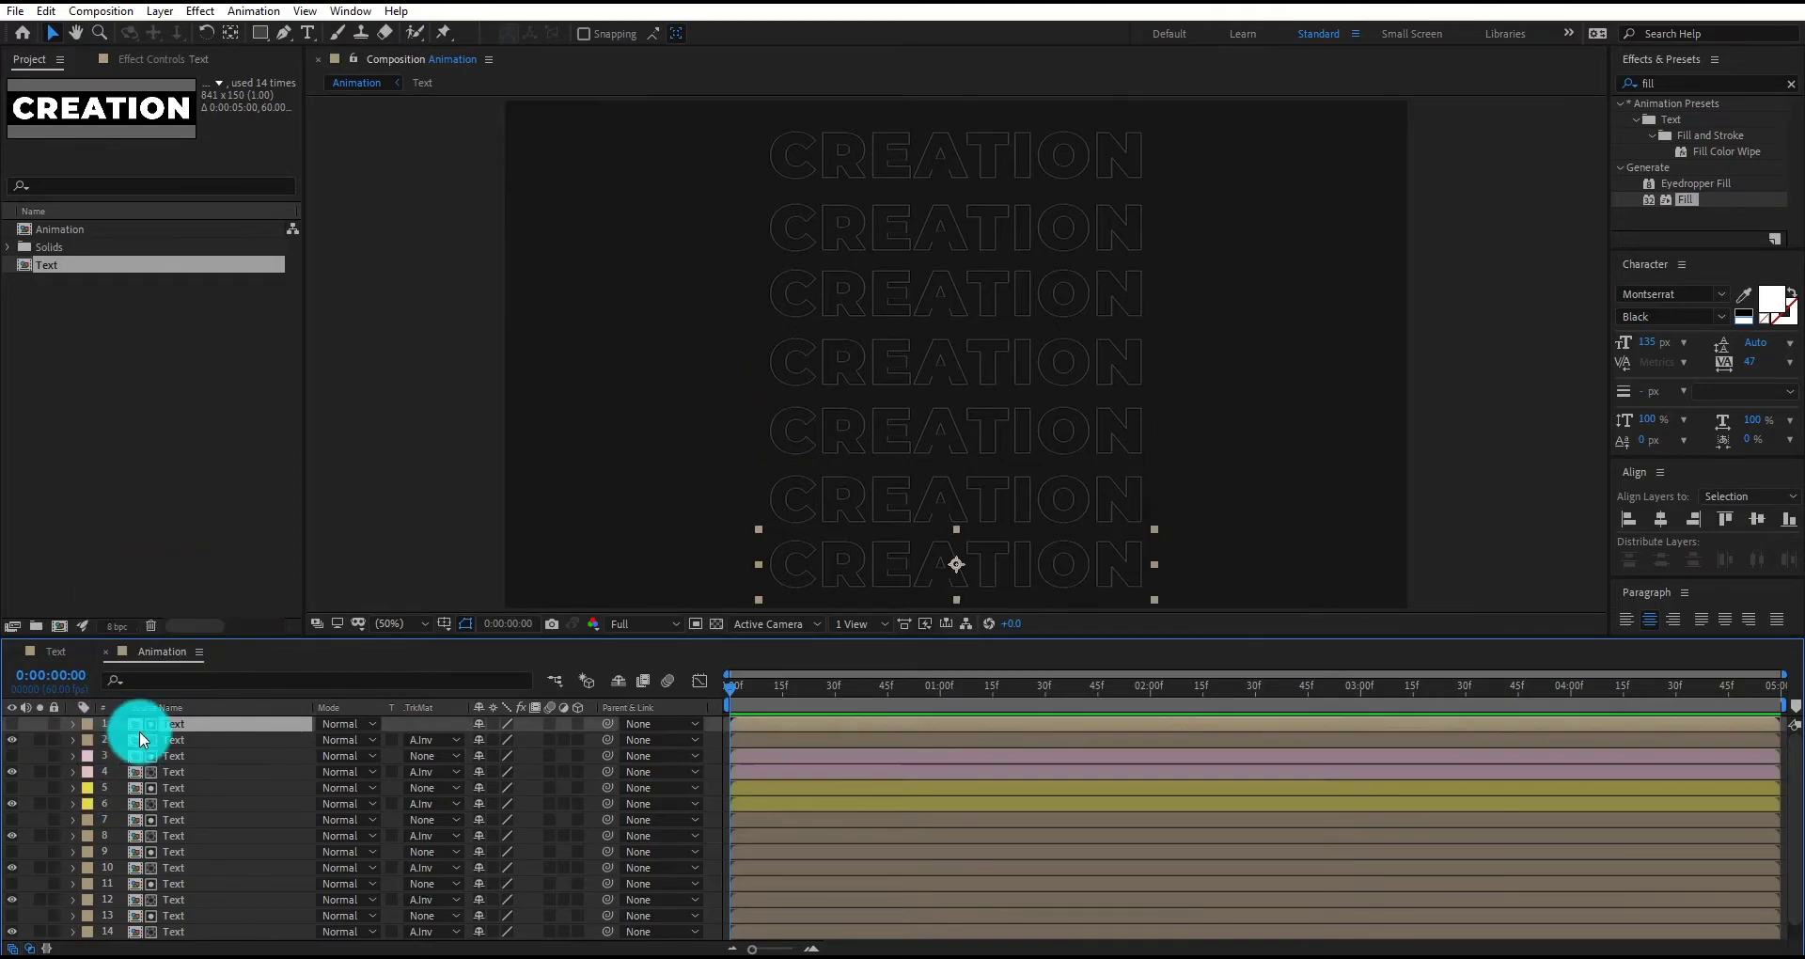
shift+click(142, 739)
click(84, 729)
click(134, 573)
- Set the label colour of Text layers 9 and 10, the third row from the top, to Yellow
click(180, 849)
shift+click(141, 868)
click(85, 873)
click(91, 865)
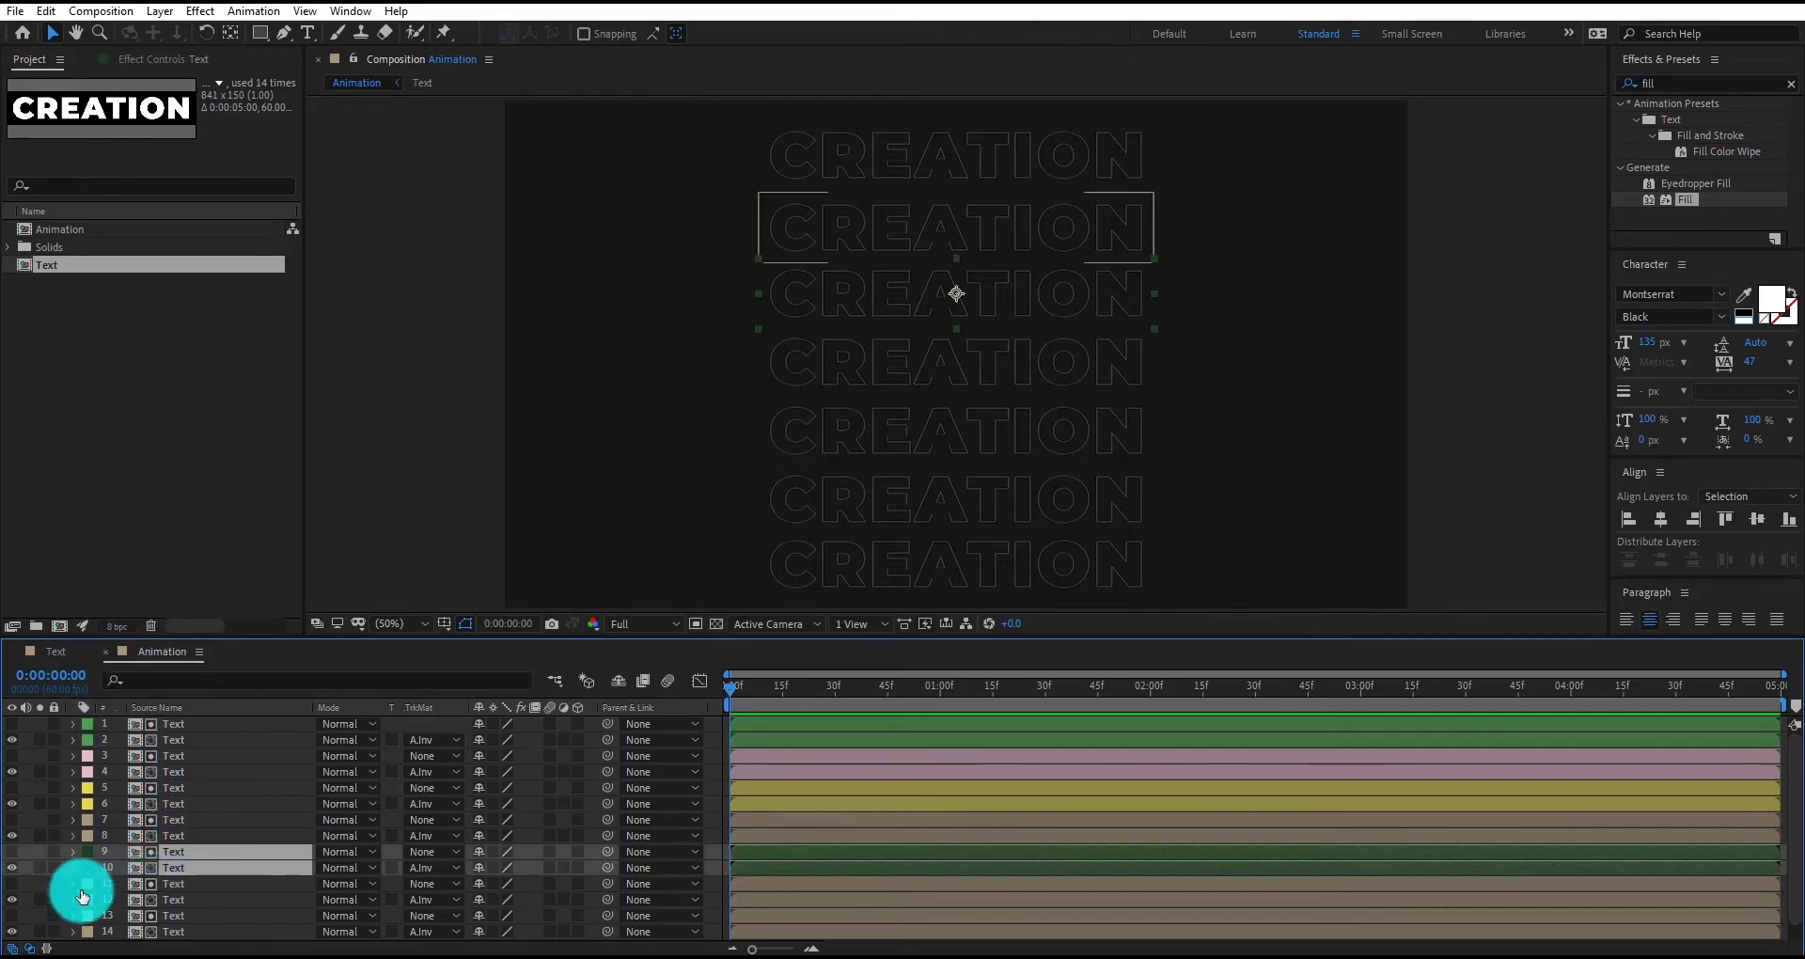
click(83, 876)
click(129, 573)
- Set the label colour of Text layers 11 and 12 to Pink and of layers 13 and 14 to Green
click(184, 887)
shift+click(184, 898)
click(82, 895)
click(141, 910)
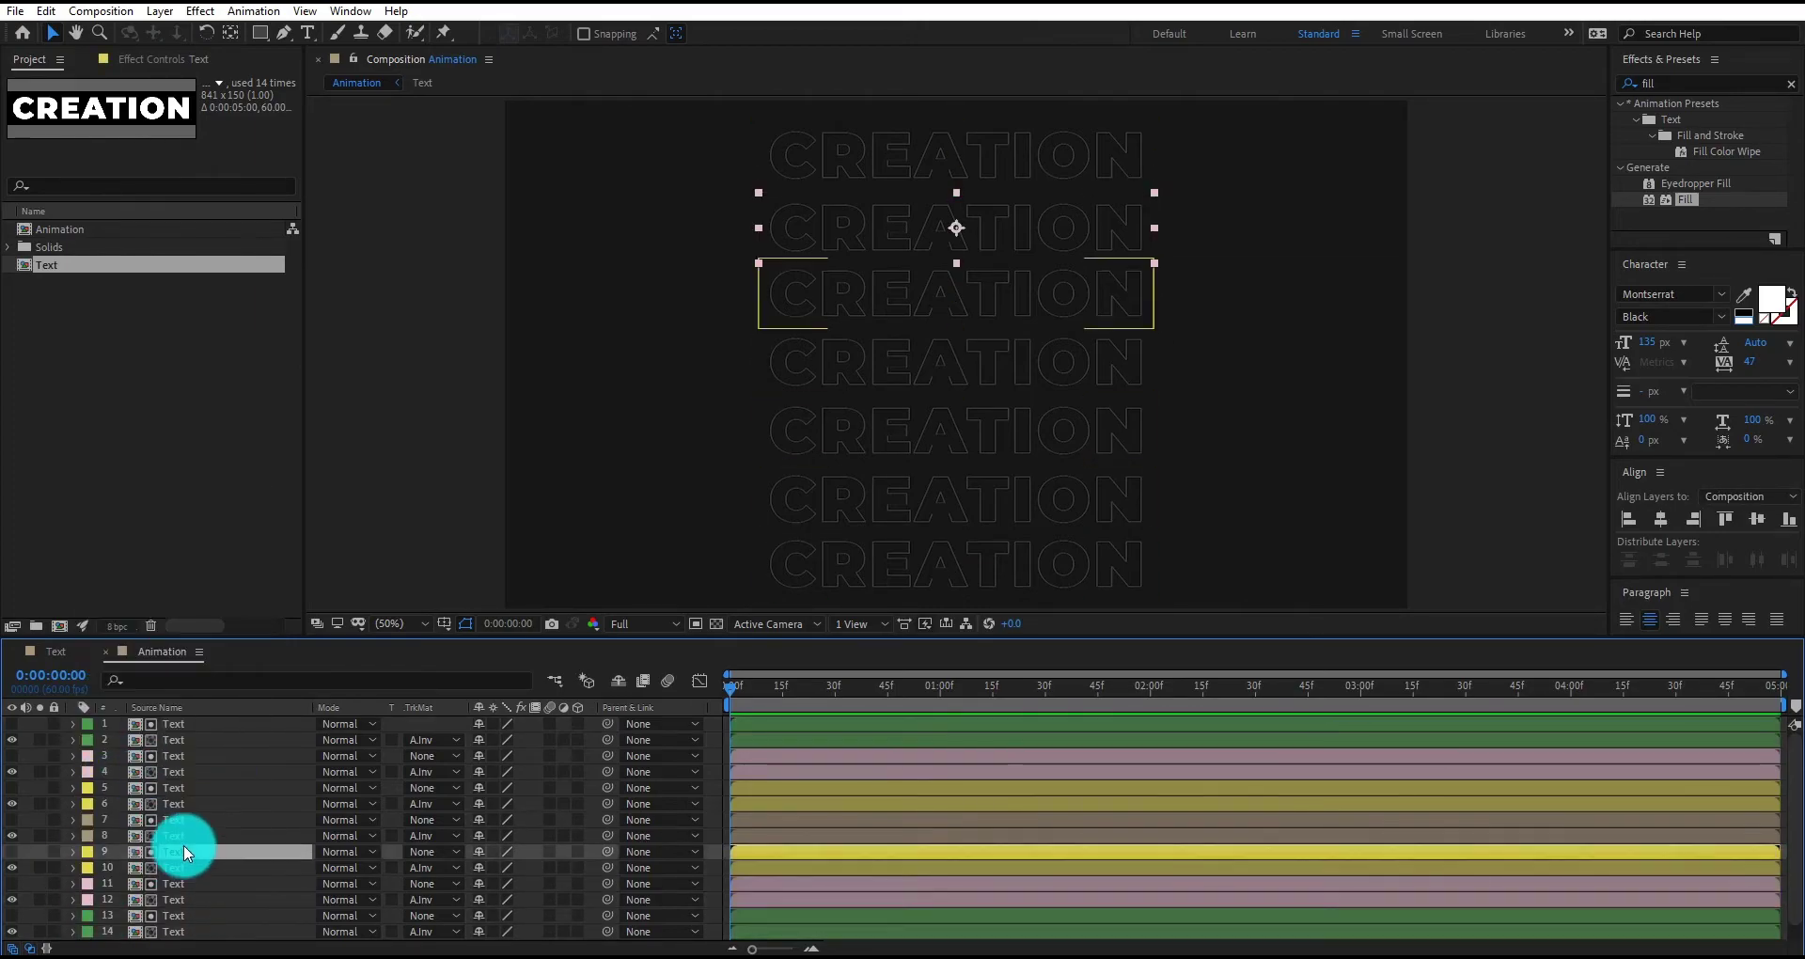
- Set the label colour of the middle row's Text layers 7 and 8 to Fuchsia
drag(87, 836, 87, 820)
click(88, 820)
click(129, 752)
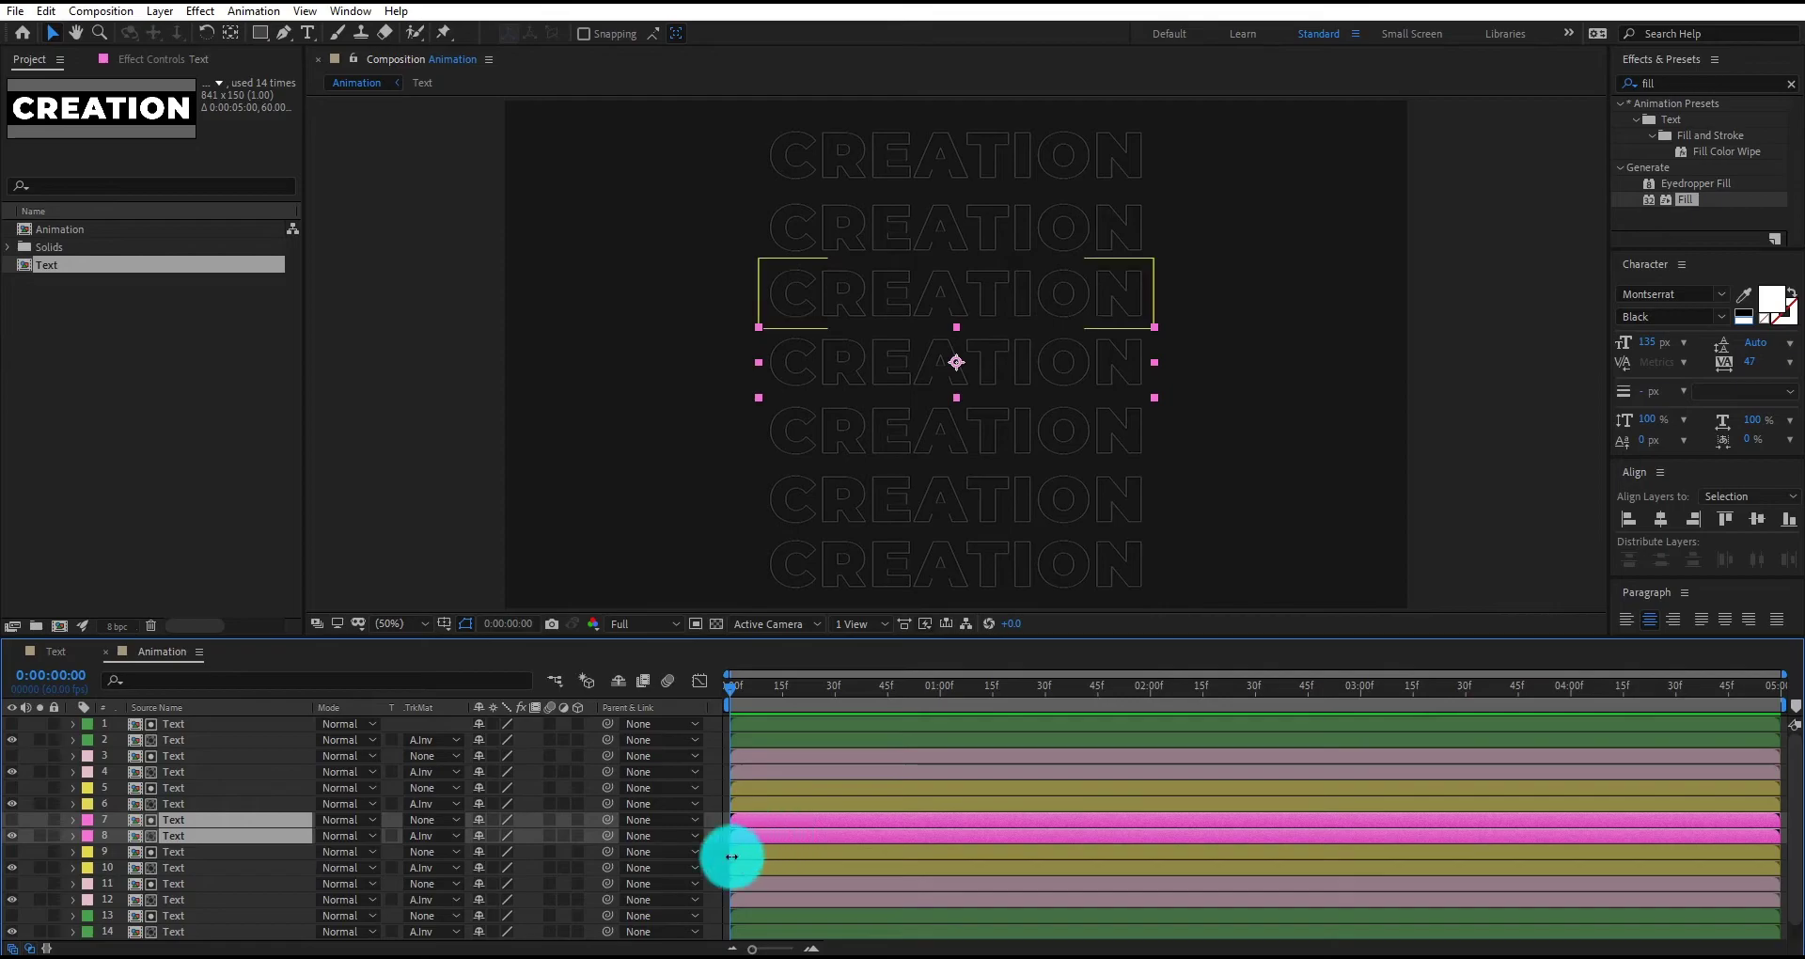
click(201, 789)
click(188, 823)
- Duplicate the lowest row's matte layer, make the copy visible and trim its end to frame 10
click(228, 724)
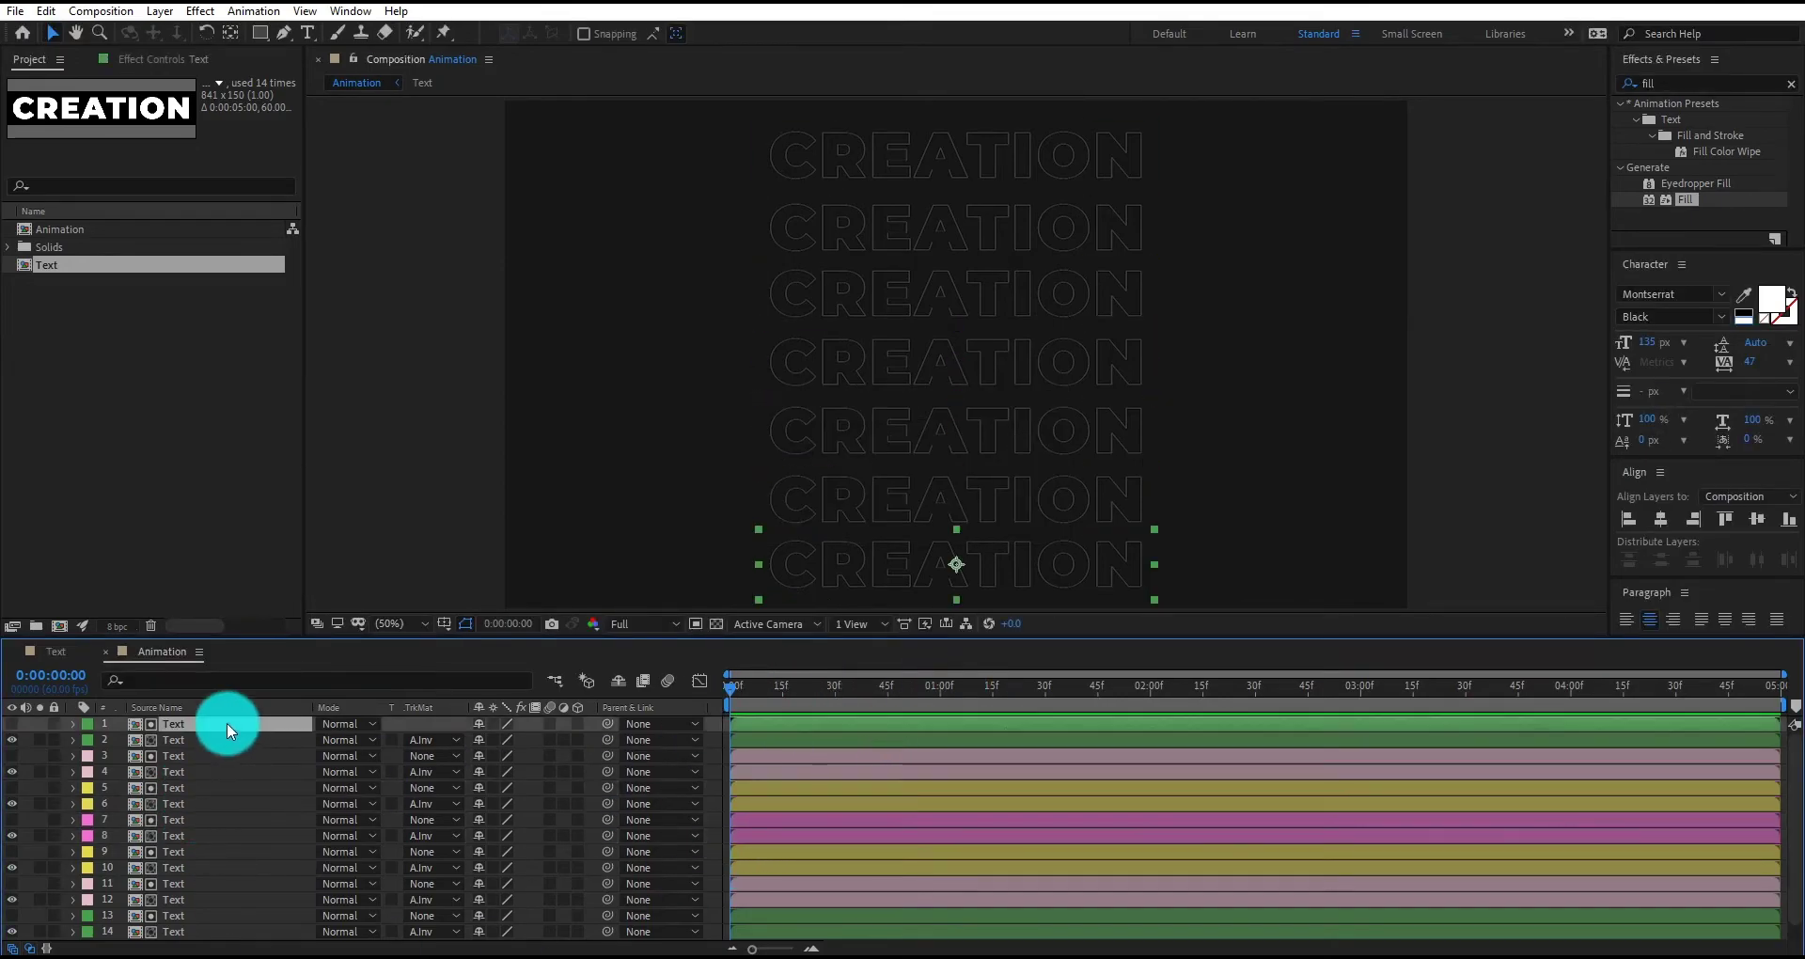
key(ctrl+d)
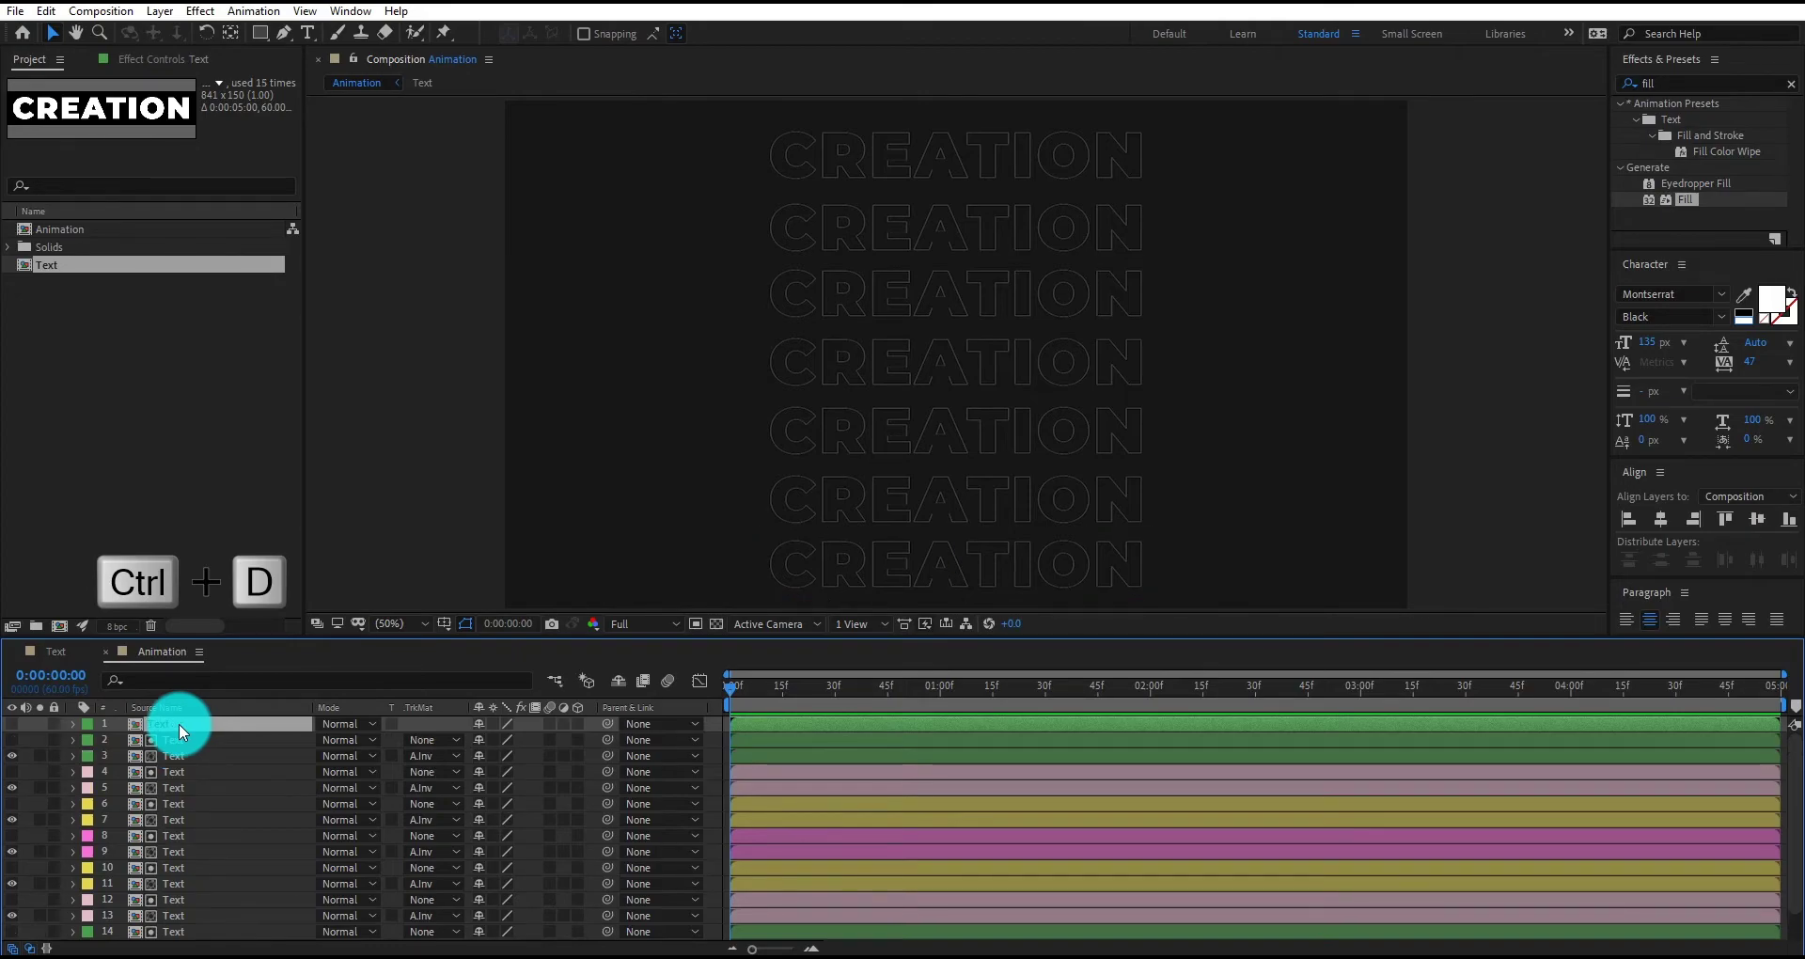
click(13, 726)
key(equal)
key(equal)
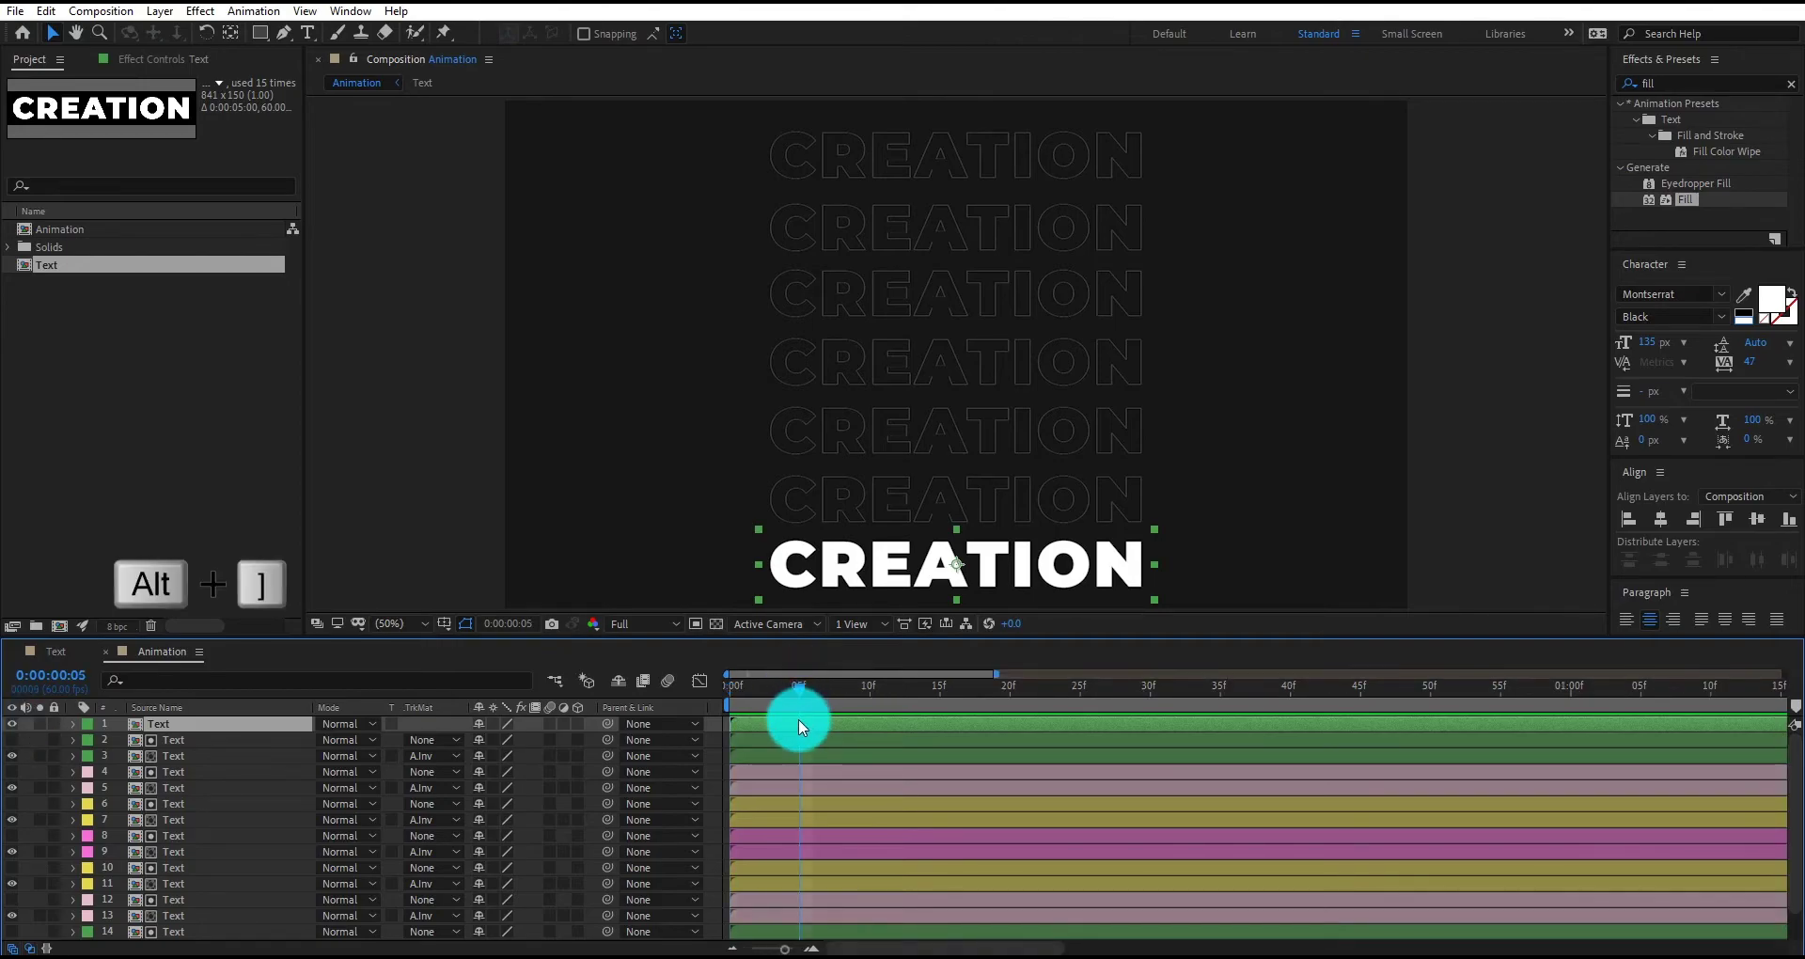
key(alt+bracketright)
click(871, 687)
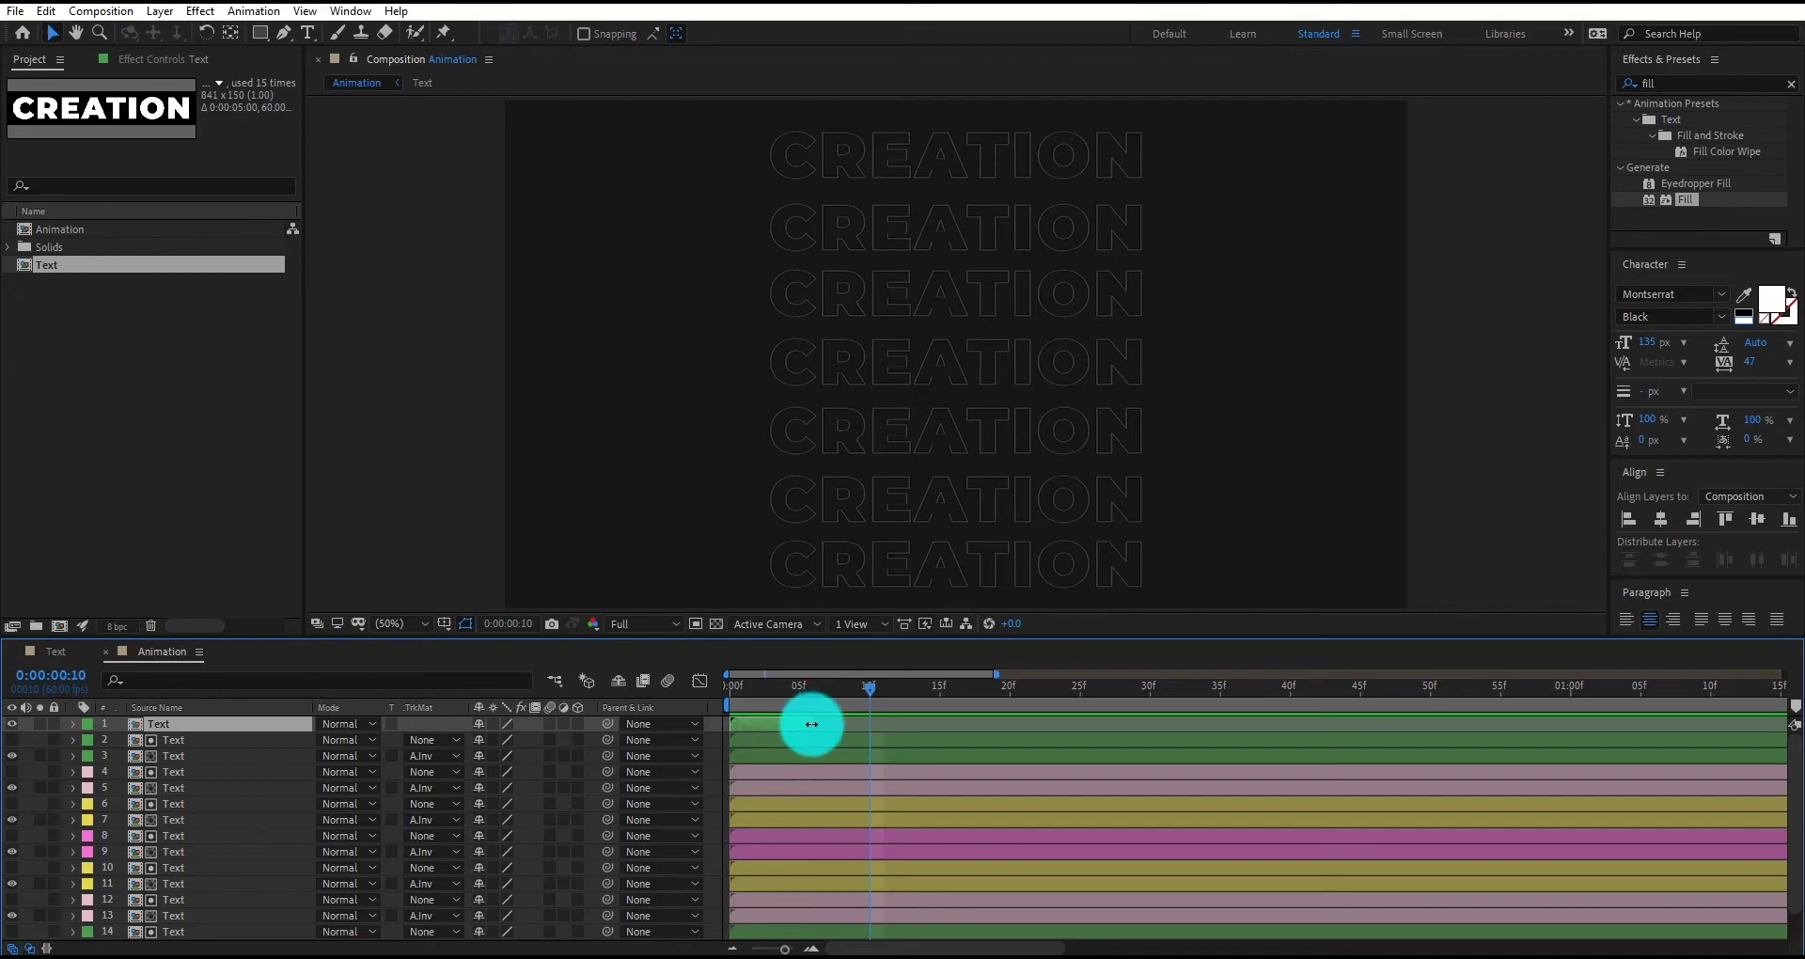
drag(807, 725, 890, 721)
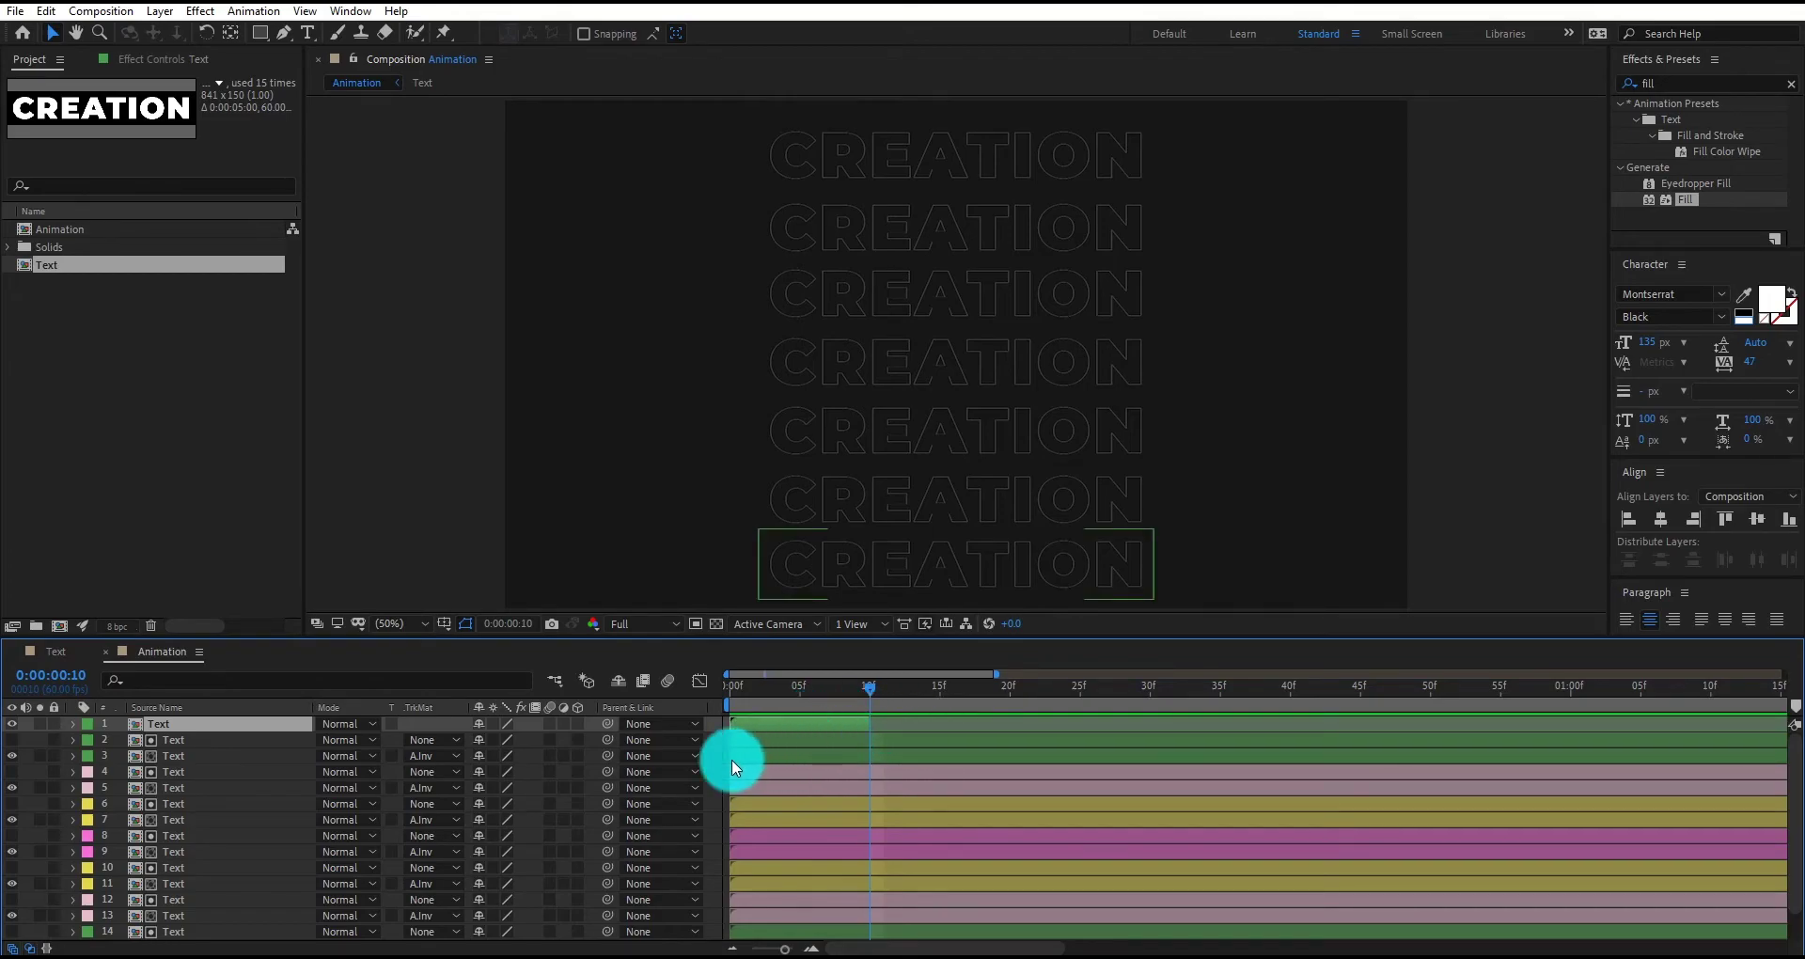
- Duplicate the matte layer of the second row from the bottom, make the copy visible and trim it to frames 10–20
click(170, 775)
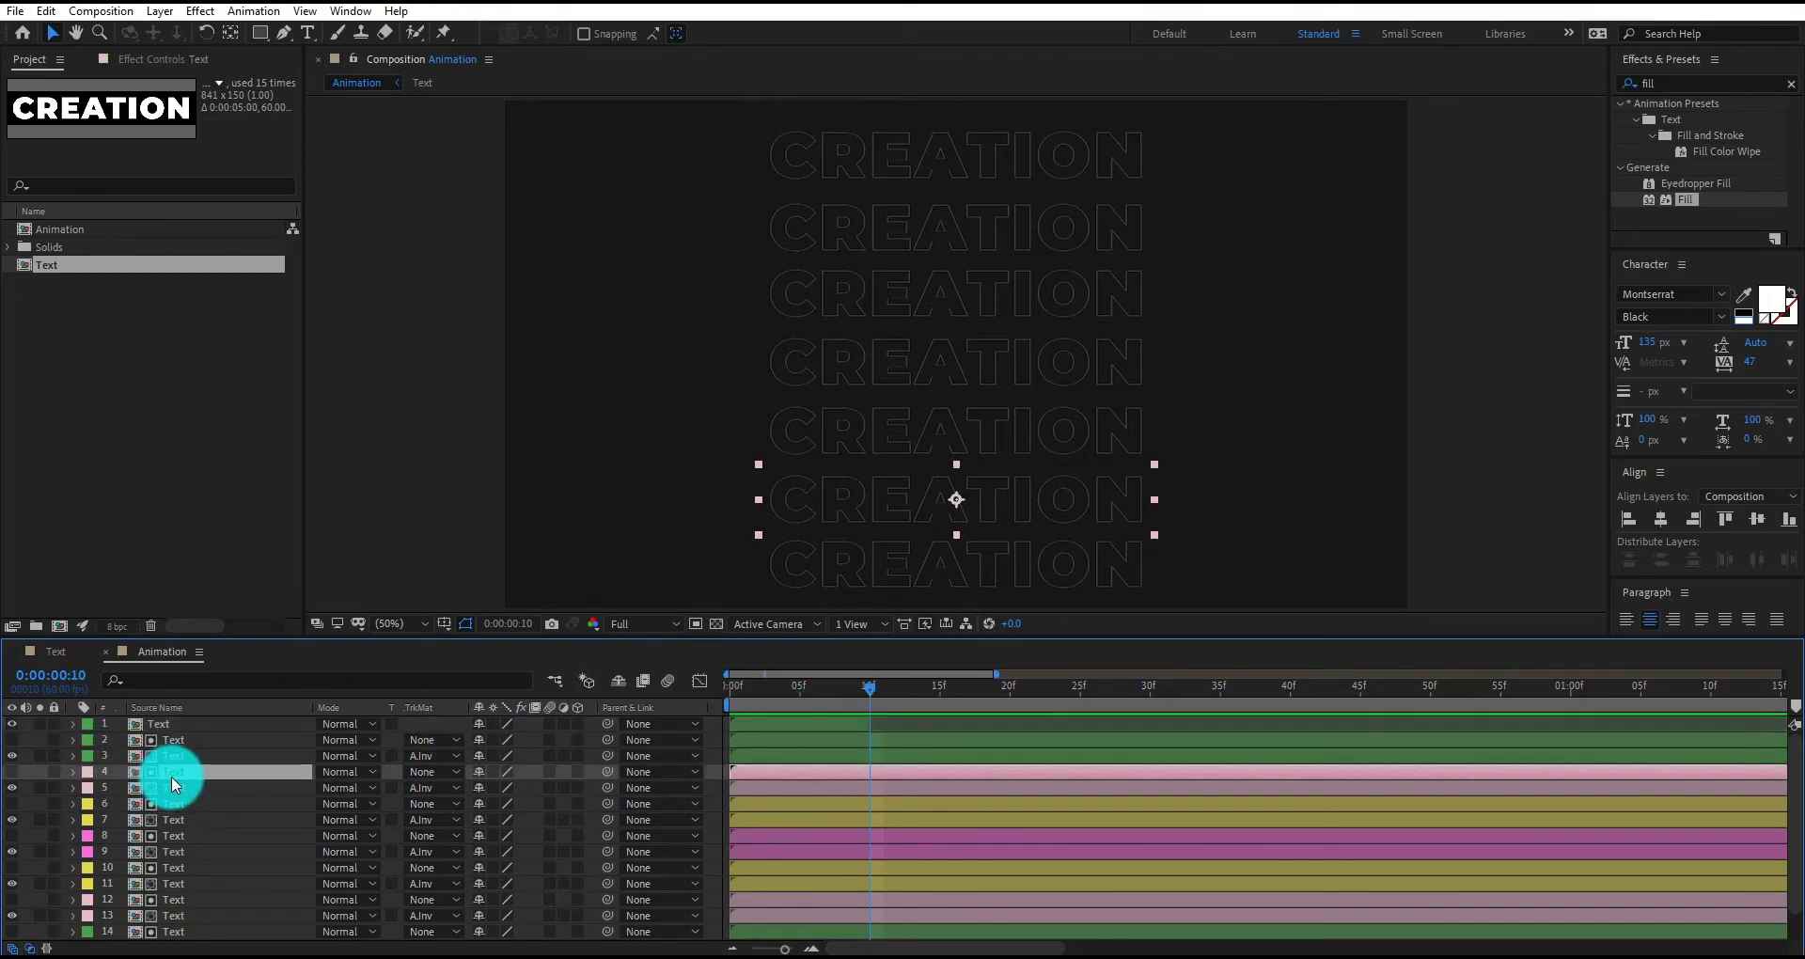
key(ctrl+d)
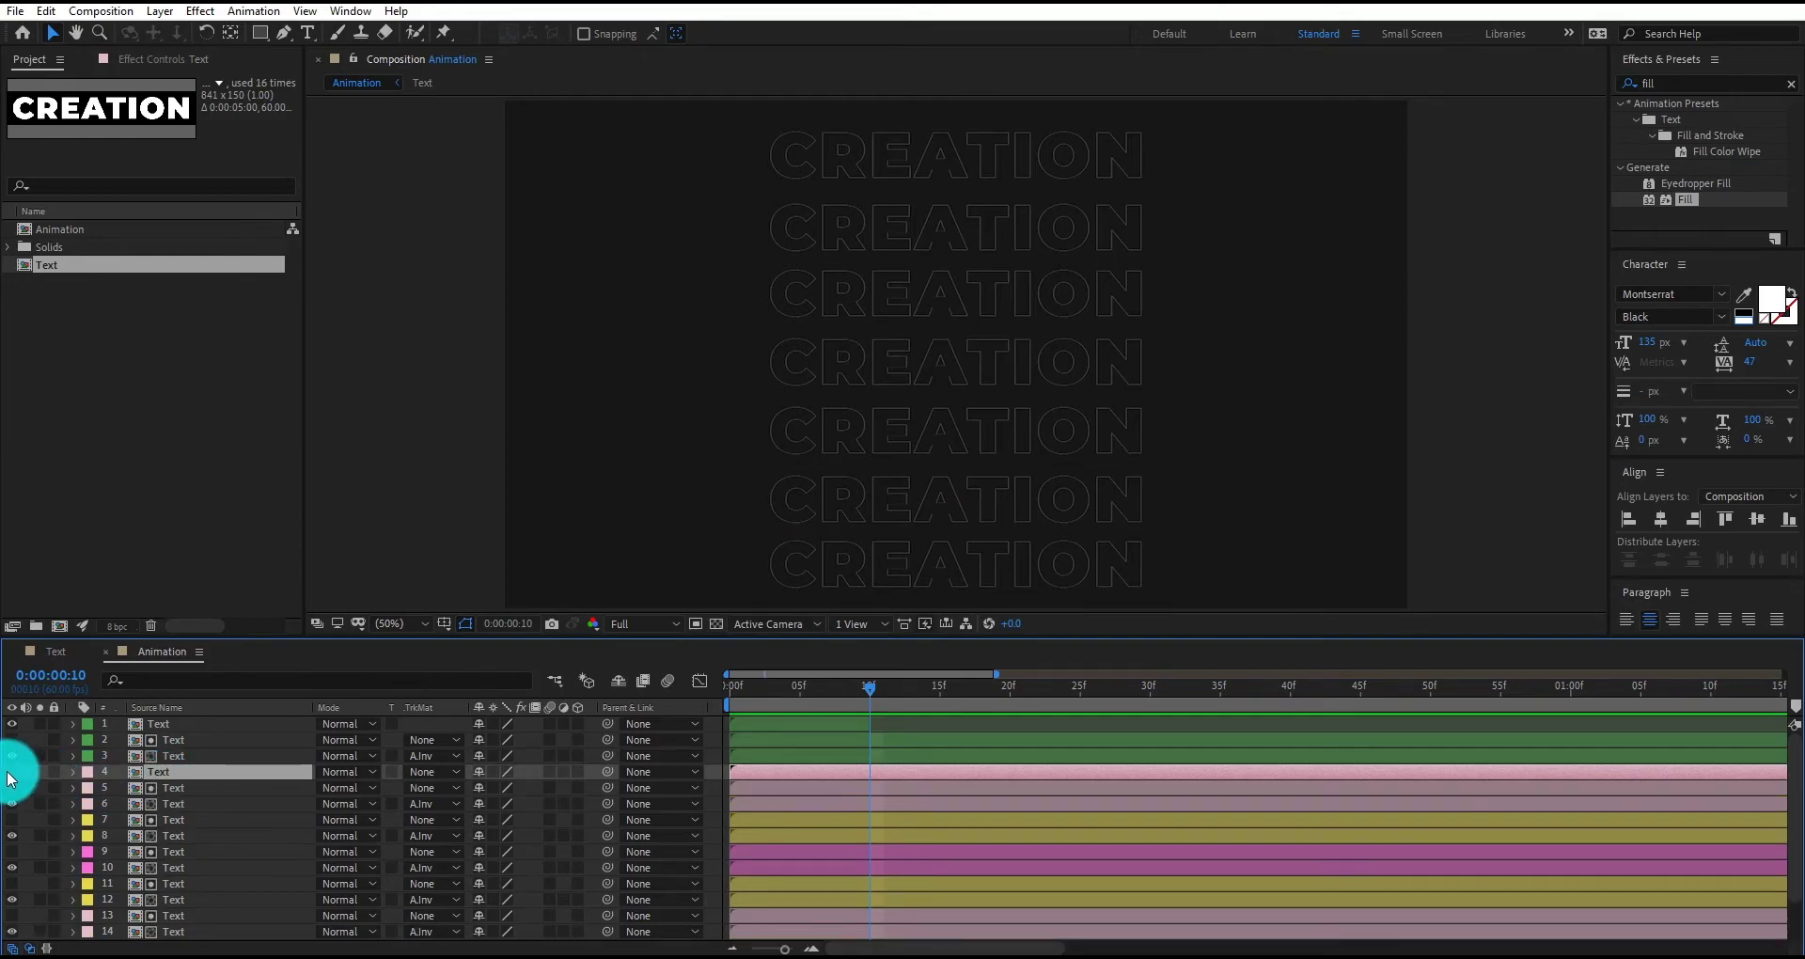
click(11, 772)
key(alt+bracketleft)
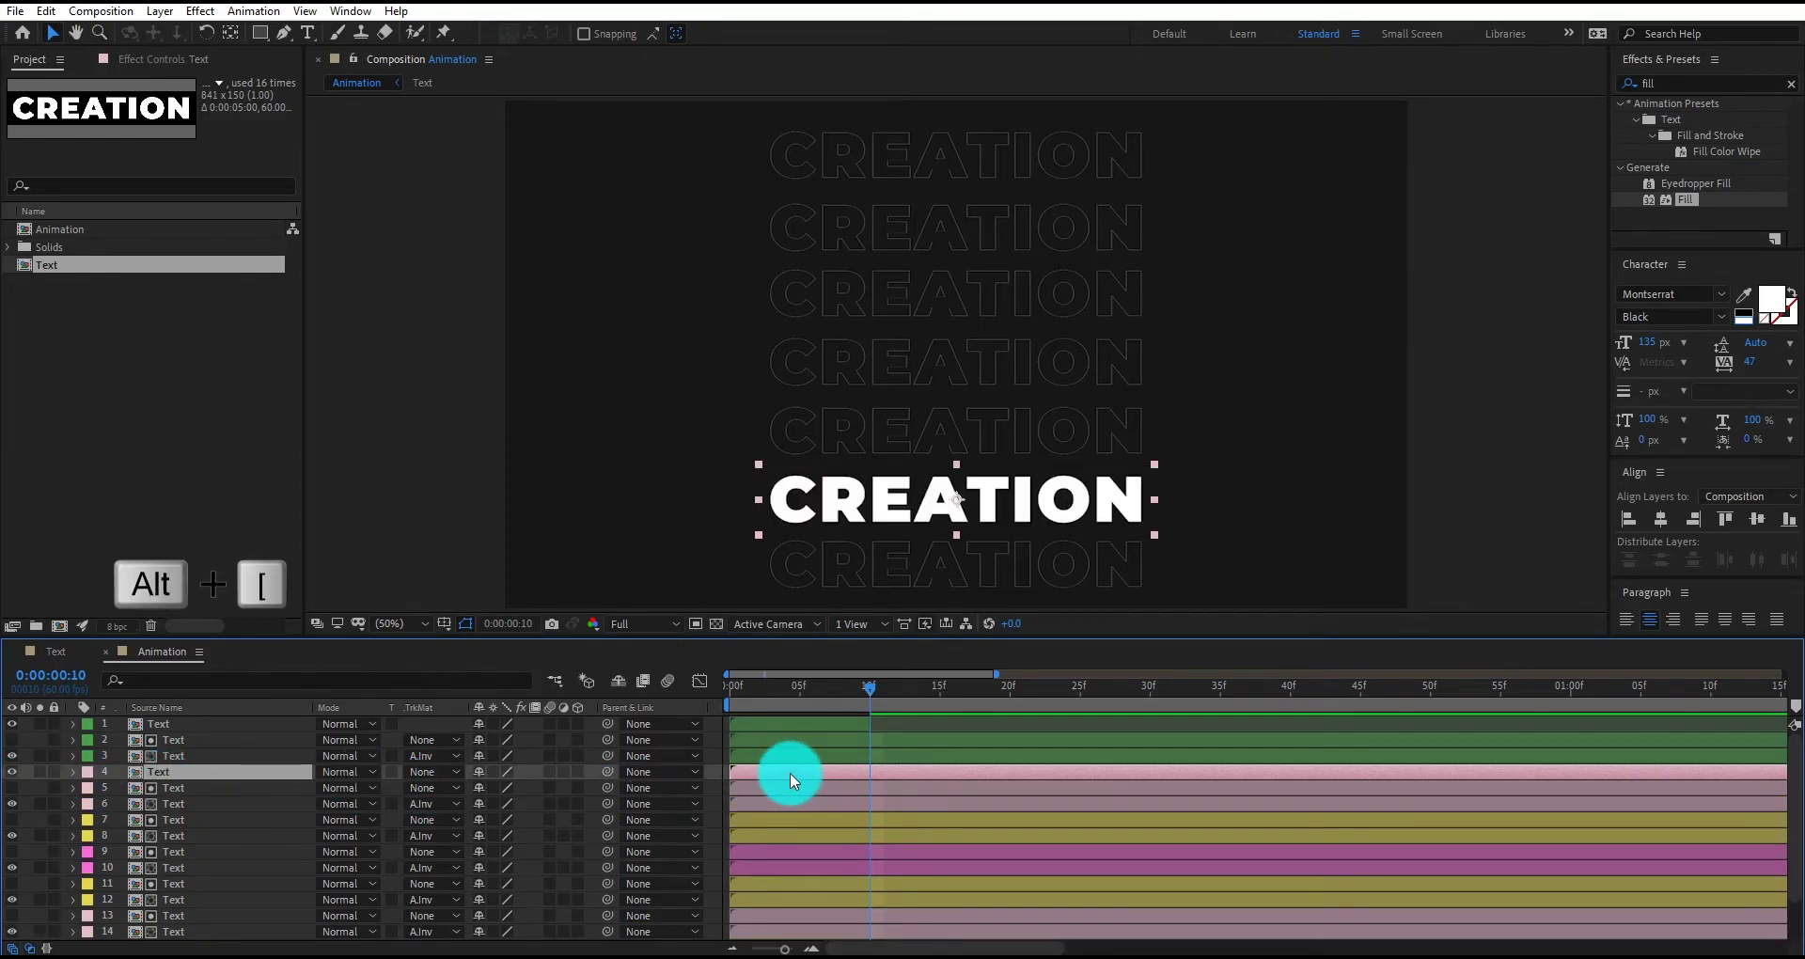
click(1010, 692)
key(alt+bracketright)
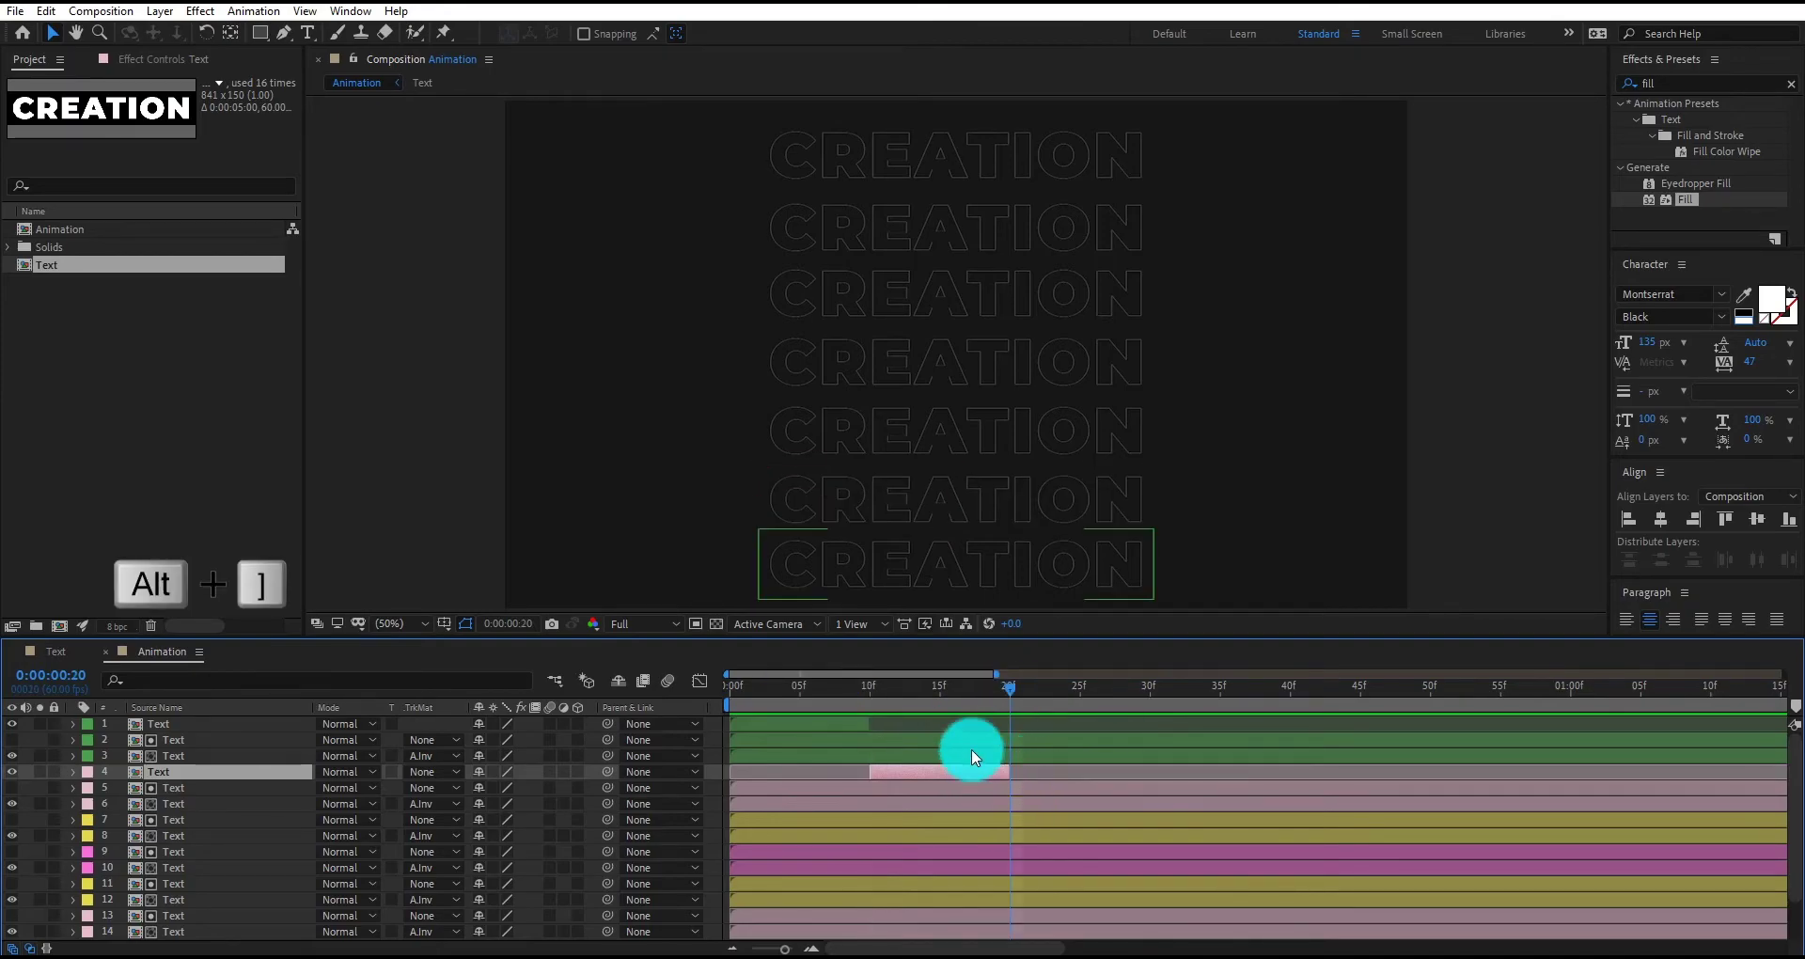
- Duplicate the matte layer of the third row from the bottom, make the copy visible and trim it to frames 20–30
click(184, 817)
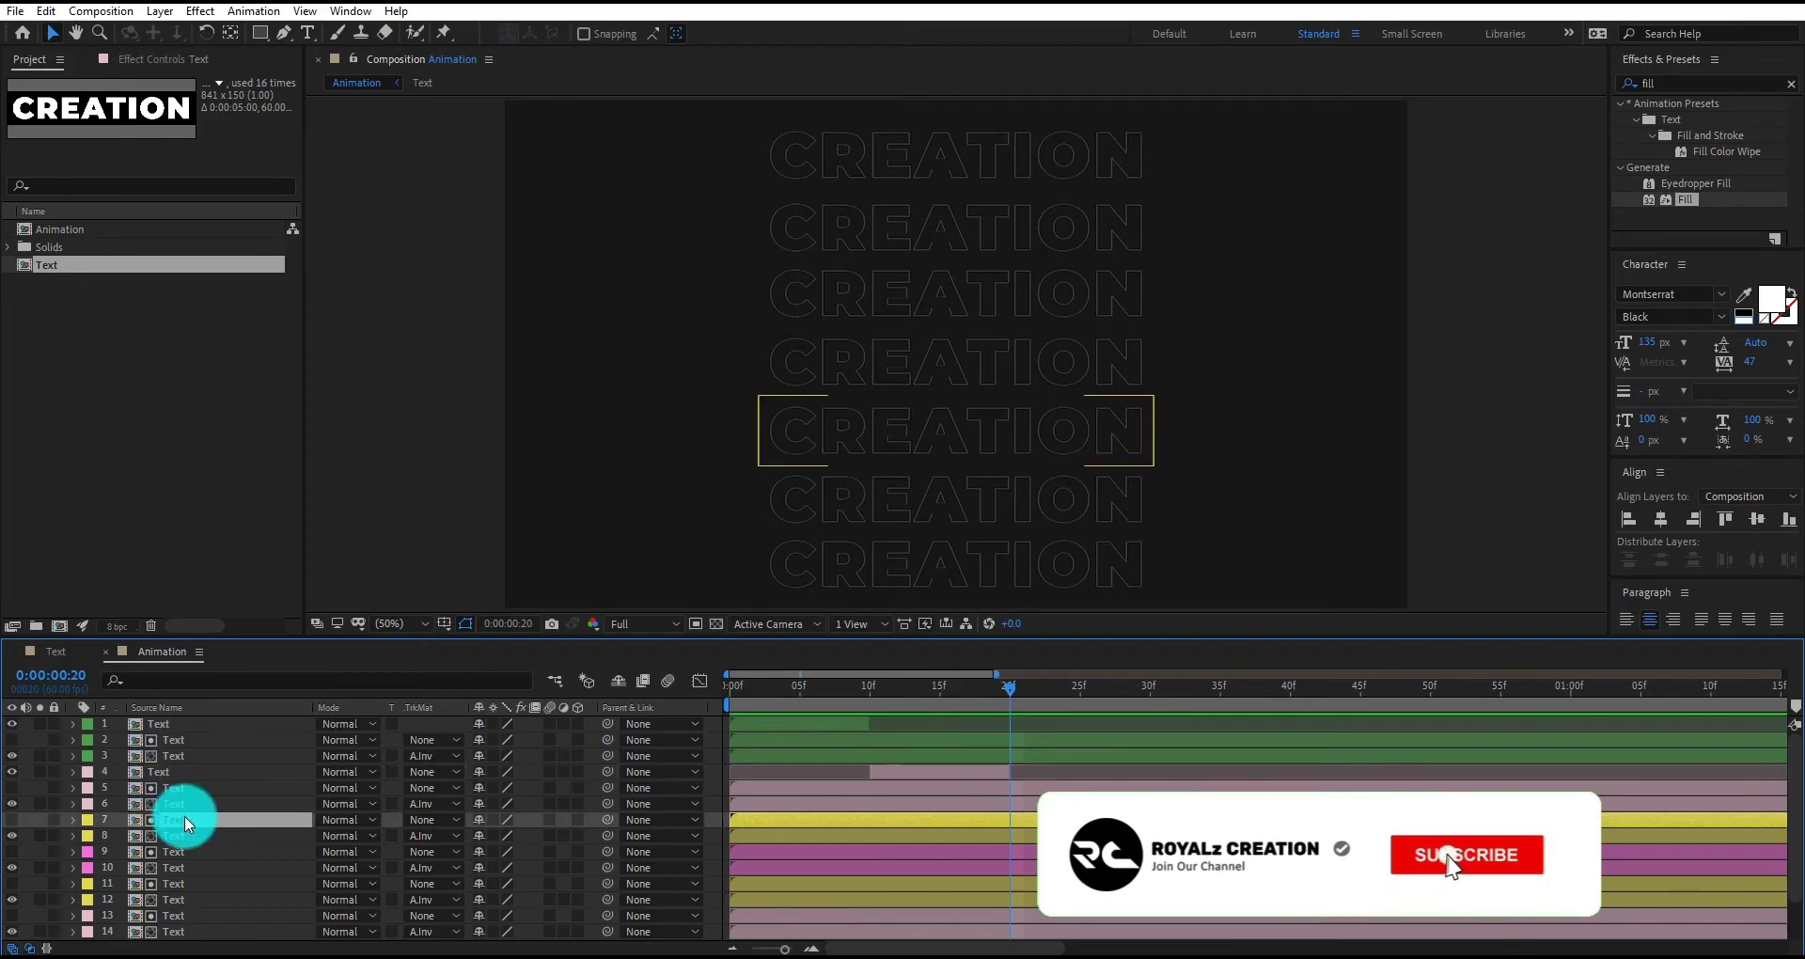
key(ctrl+d)
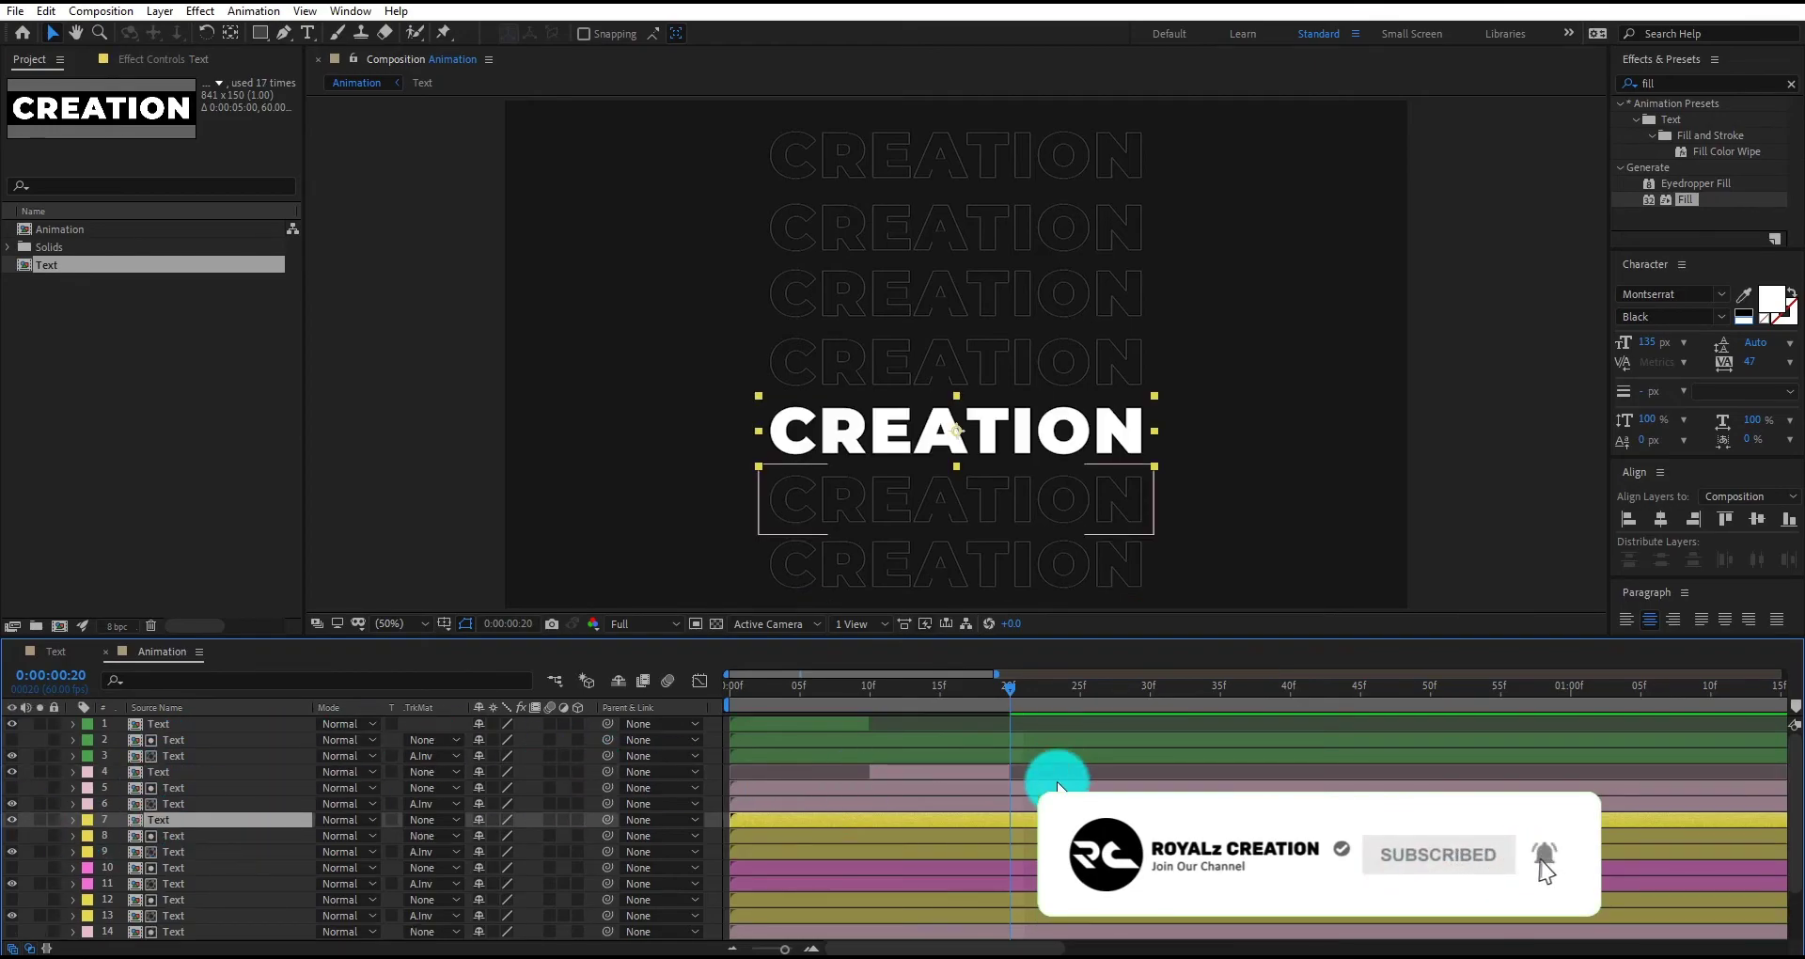
key(alt+bracketleft)
click(1149, 696)
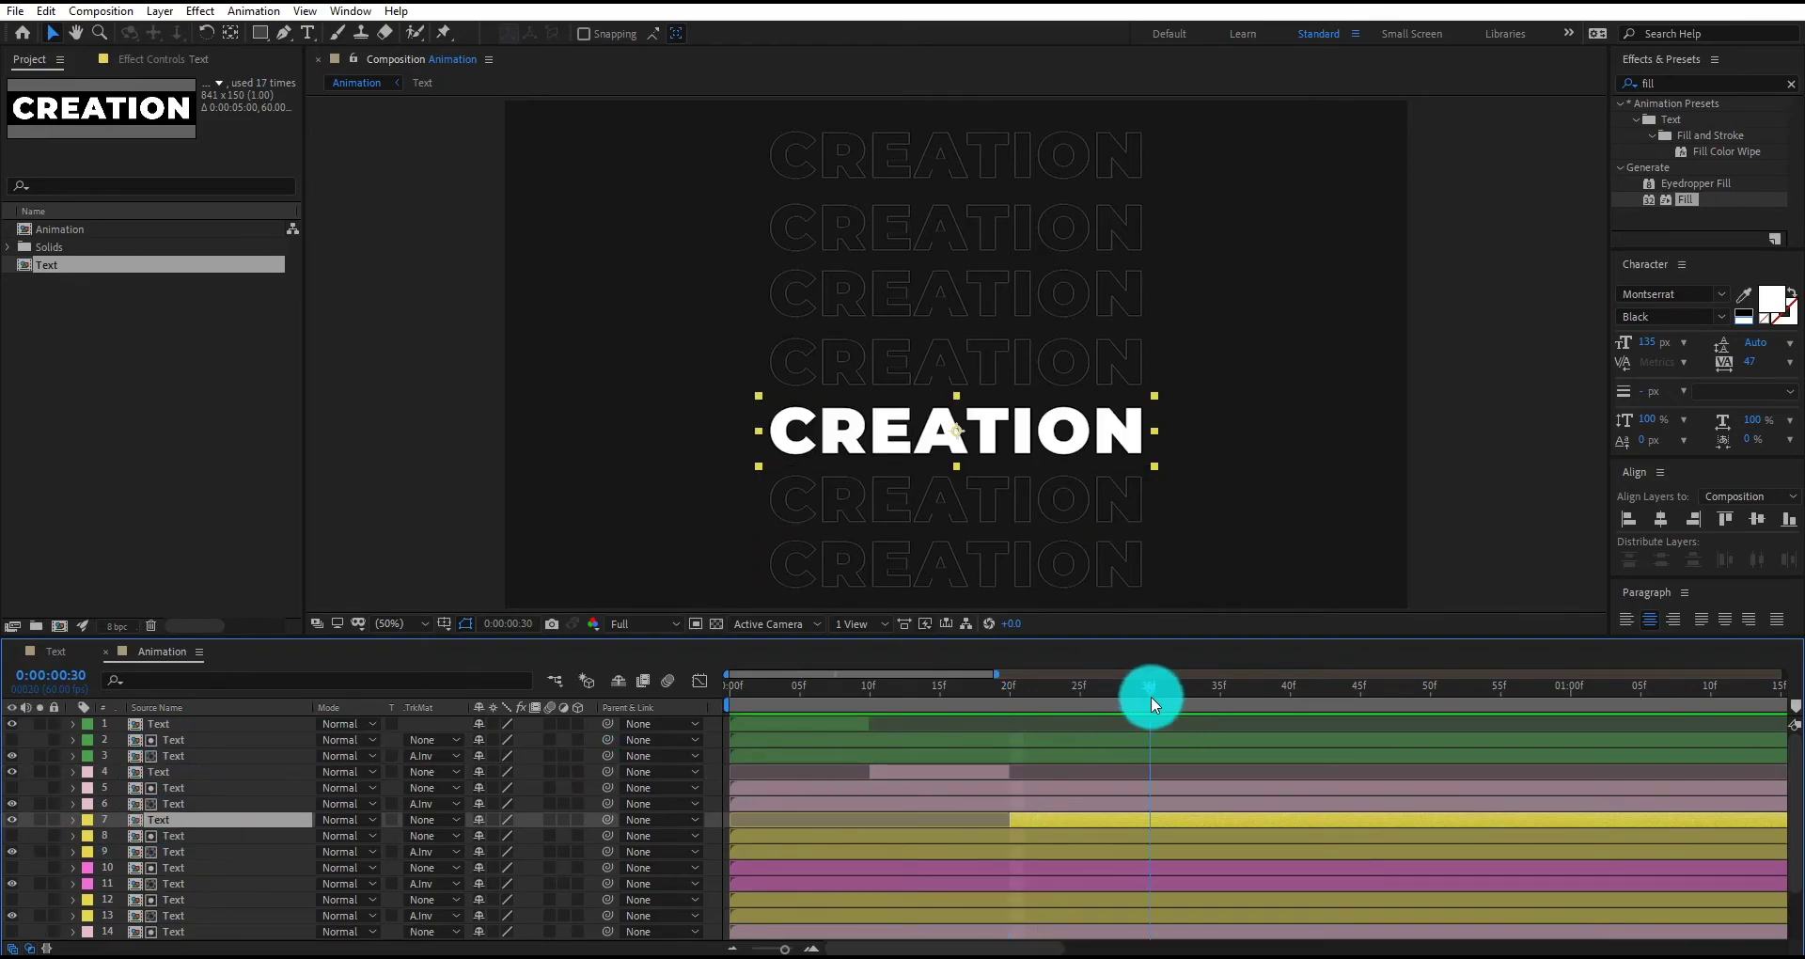
key(alt+bracketright)
drag(1163, 817, 1140, 823)
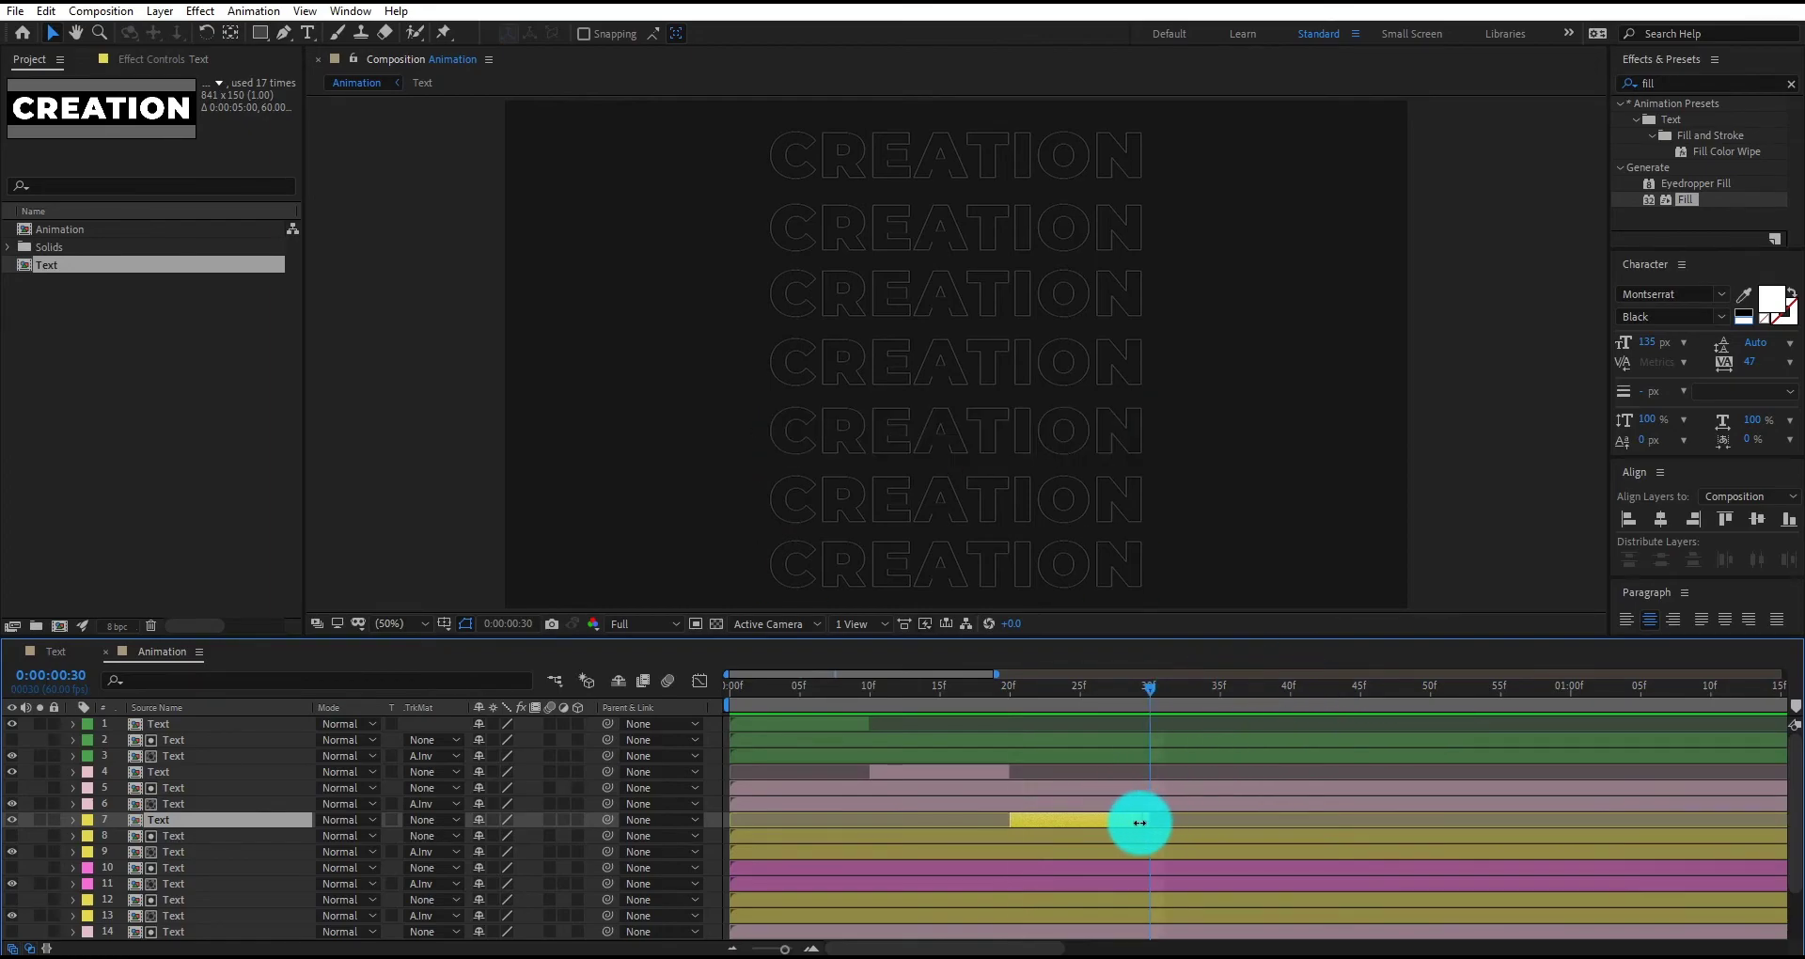
- Duplicate the middle row's matte layer, make the copy visible and trim it to frames 30–40
scroll(1140, 820, down, 1)
click(155, 819)
key(ctrl+d)
click(13, 820)
key(alt+bracketleft)
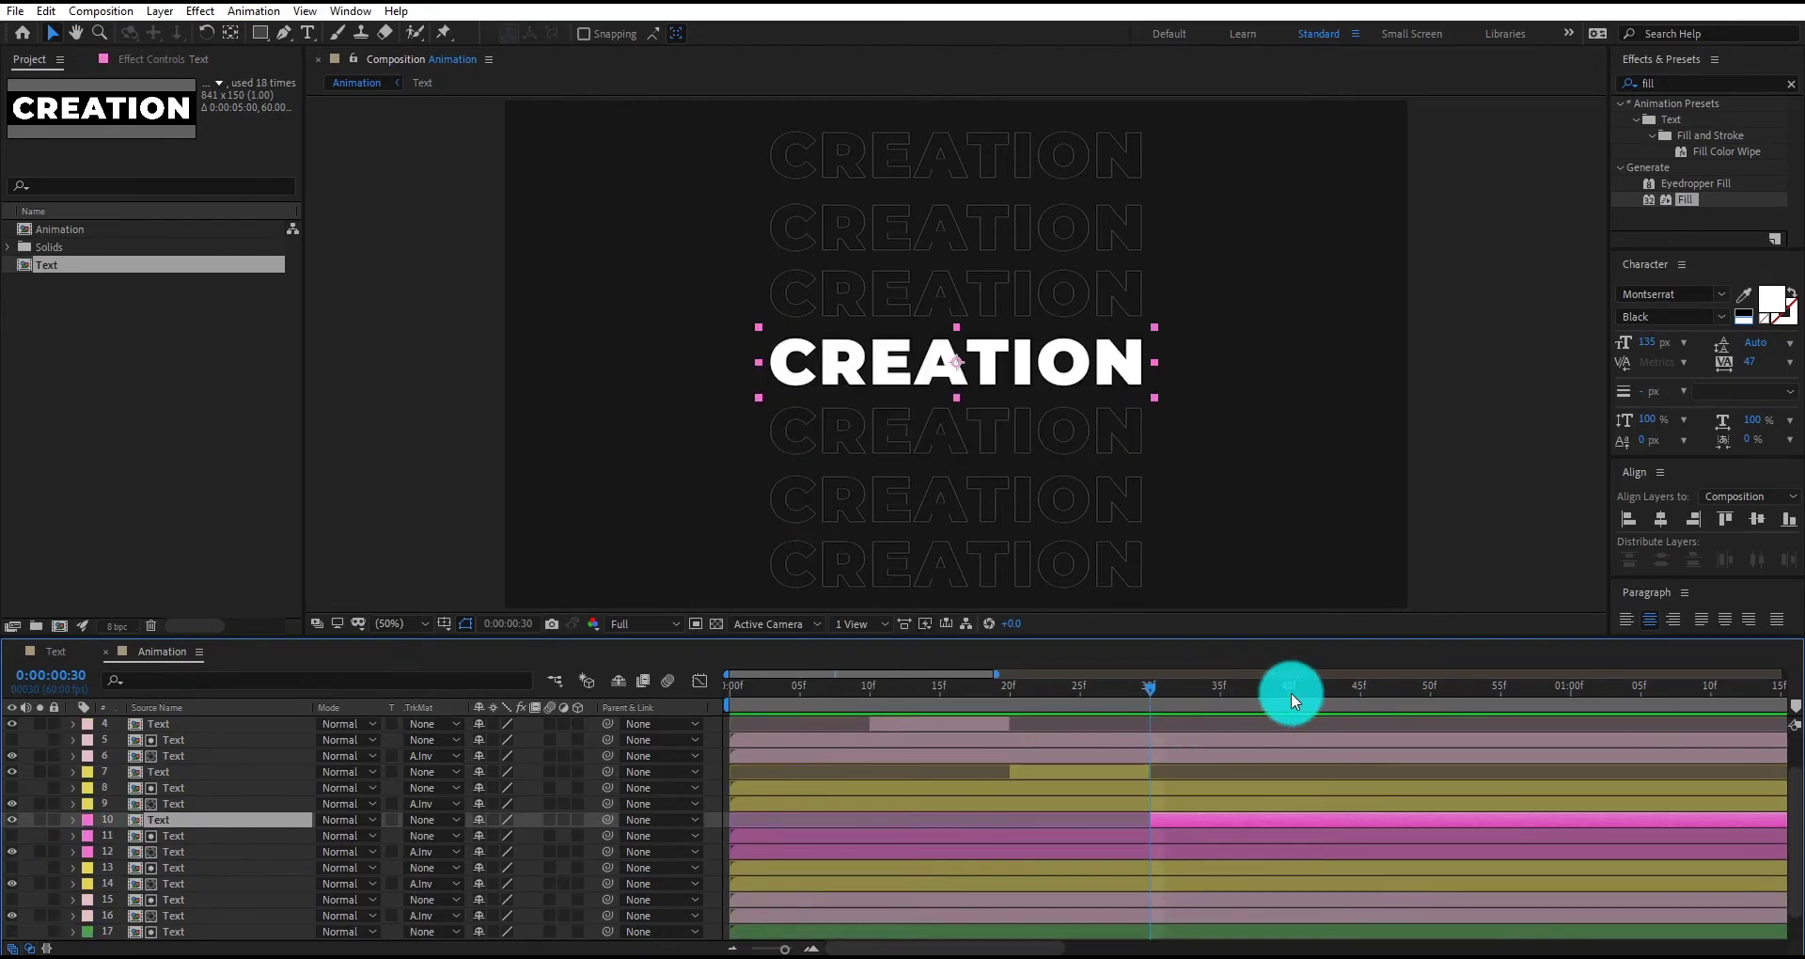
click(1290, 692)
key(alt+bracketright)
drag(1303, 819, 1293, 820)
- Duplicate the matte layer of the third row from the top, make the copy visible and trim it to frames 40–50
click(175, 871)
key(ctrl+d)
click(13, 867)
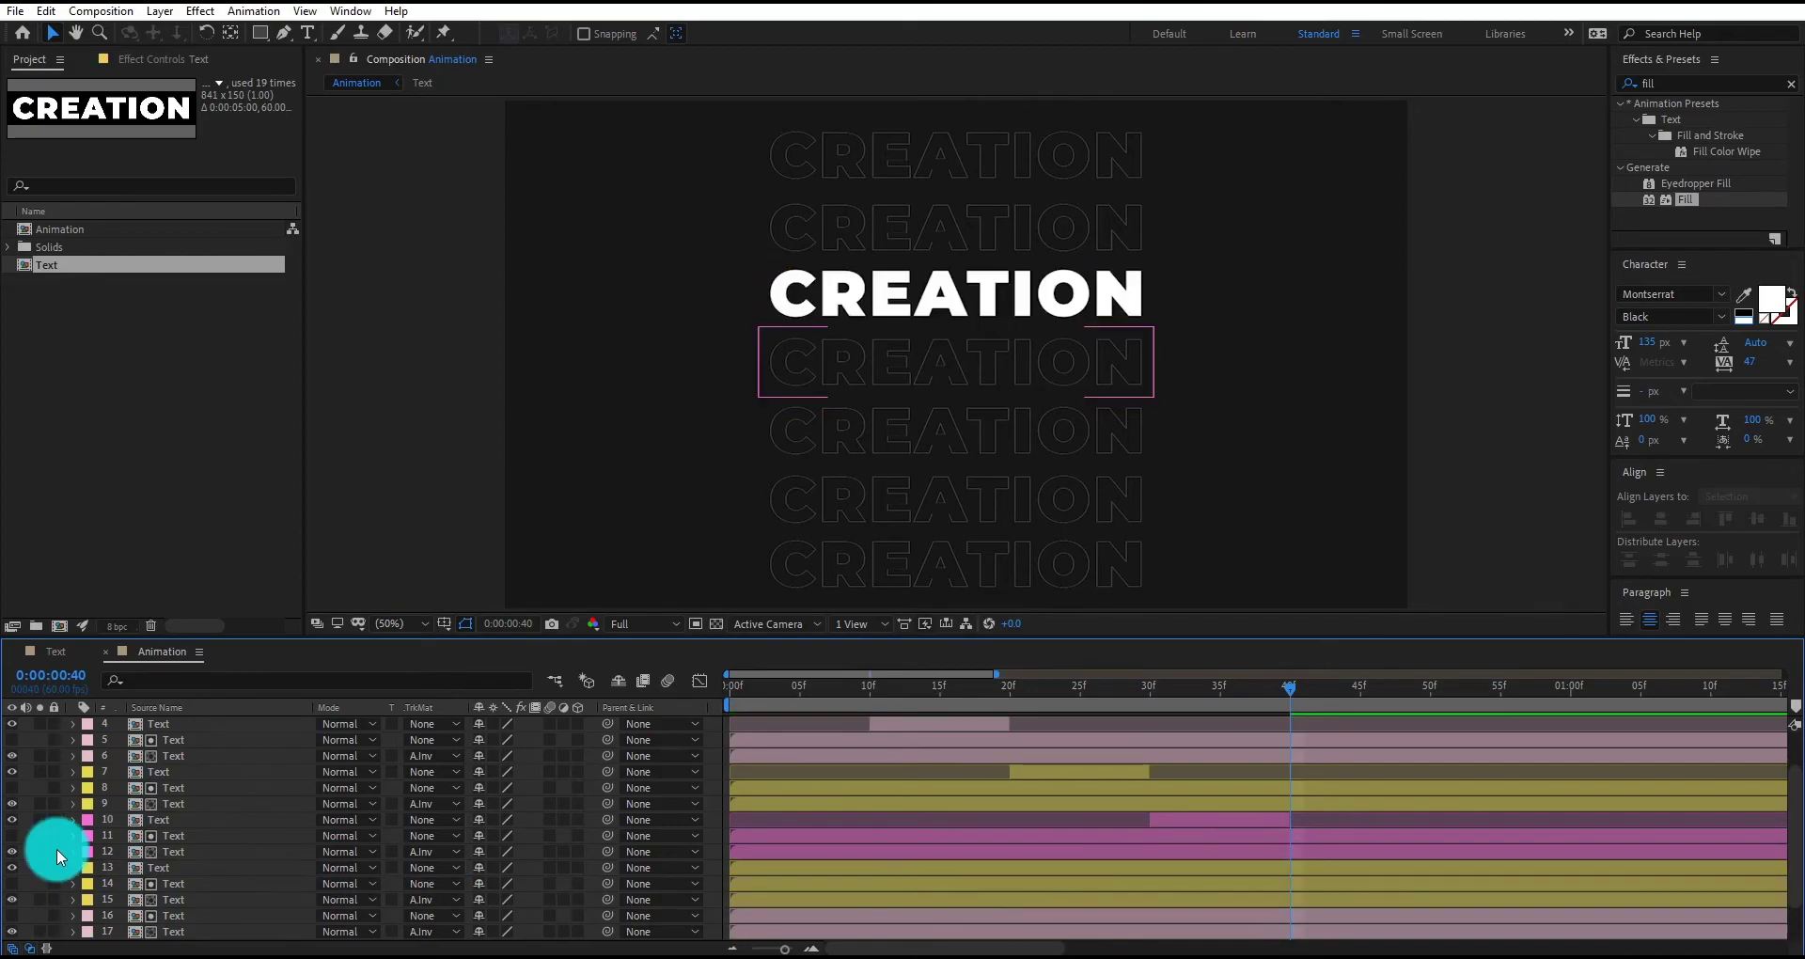
key(alt+bracketleft)
click(1430, 693)
key(alt+bracketright)
- Duplicate the matte layer of the second row from the top, make the copy visible and trim it from frame 50 to about 1:01
click(894, 917)
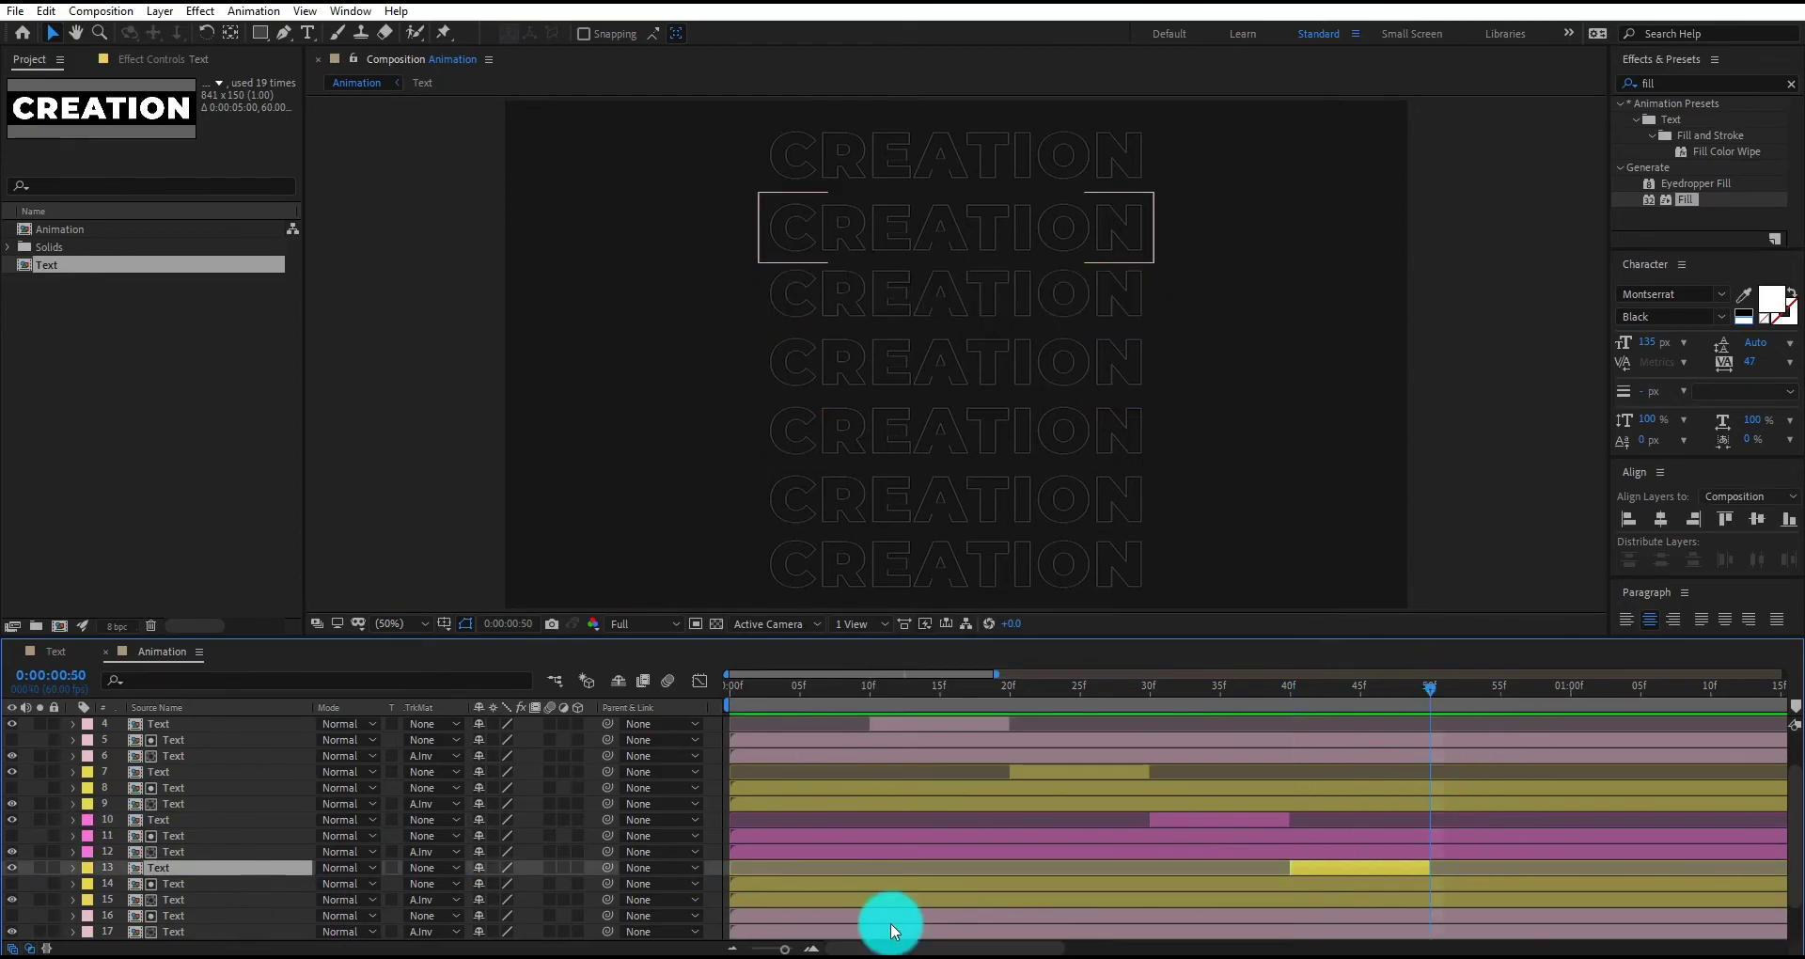
key(ctrl+d)
click(12, 916)
scroll(1430, 894, down, 4)
key(alt+bracketleft)
click(1580, 692)
key(alt+bracketright)
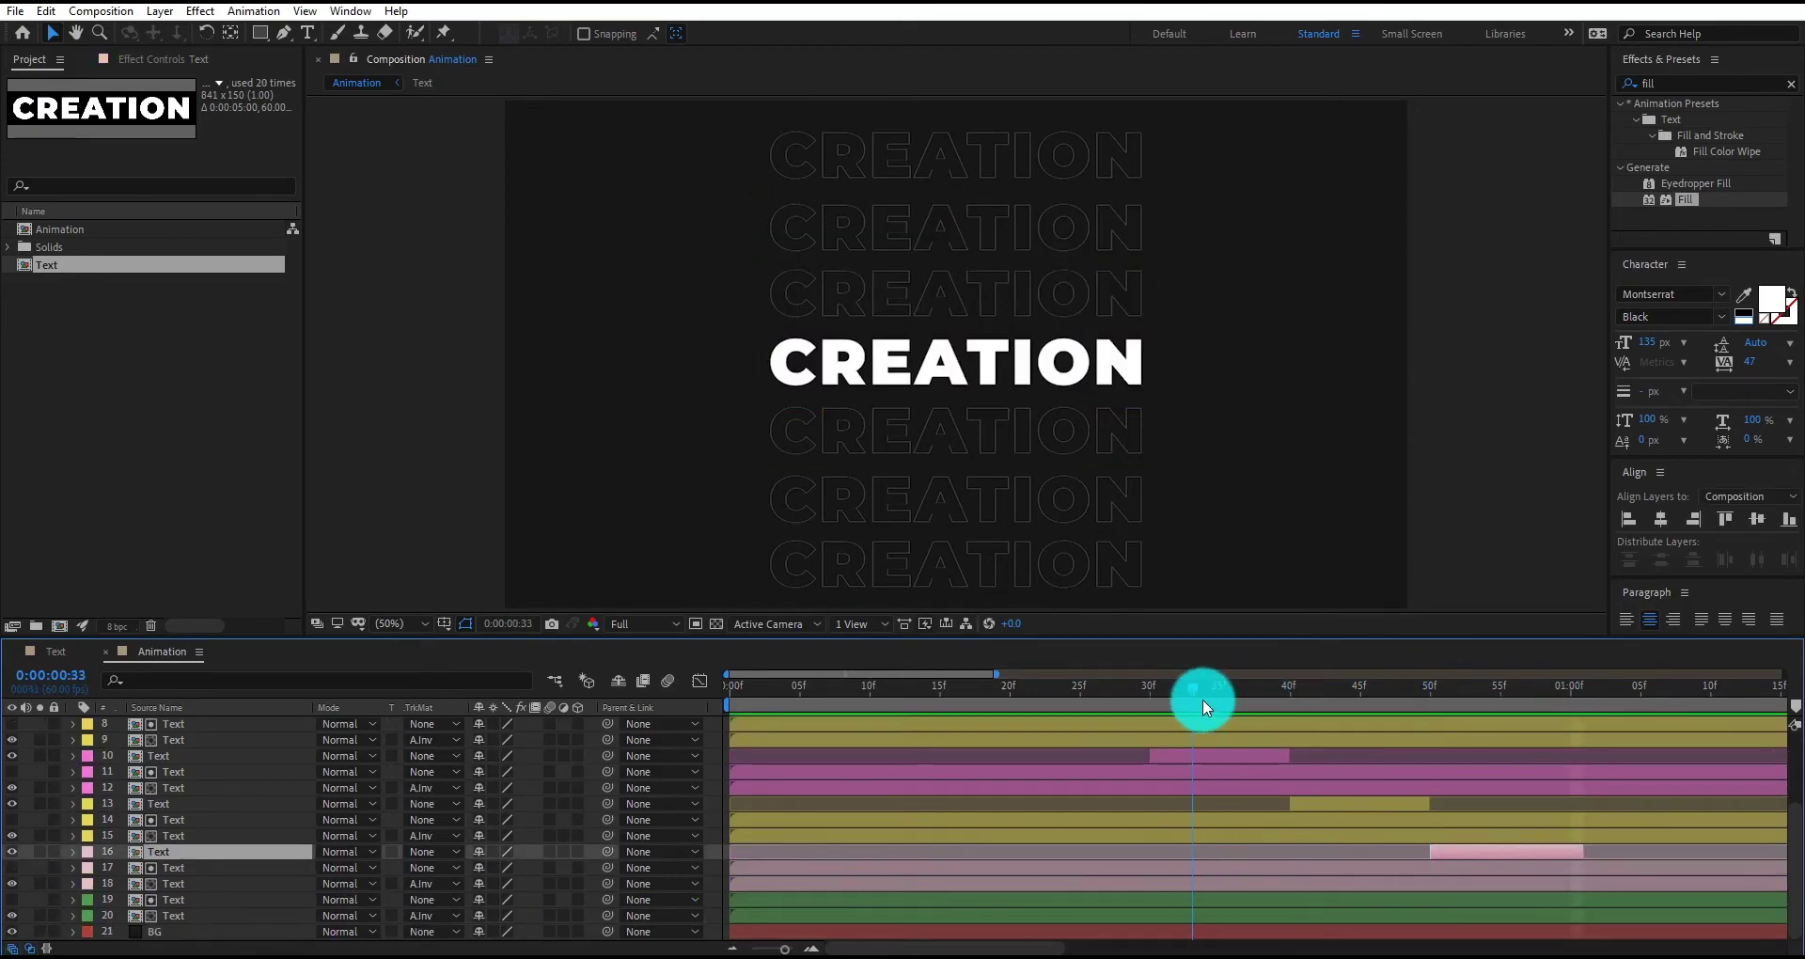
- Duplicate the topmost row's matte layer, make the copy visible and trim it from about 1:01 to 1:11
click(847, 900)
key(ctrl+d)
click(12, 900)
key(alt+bracketleft)
click(1725, 686)
key(alt+bracketright)
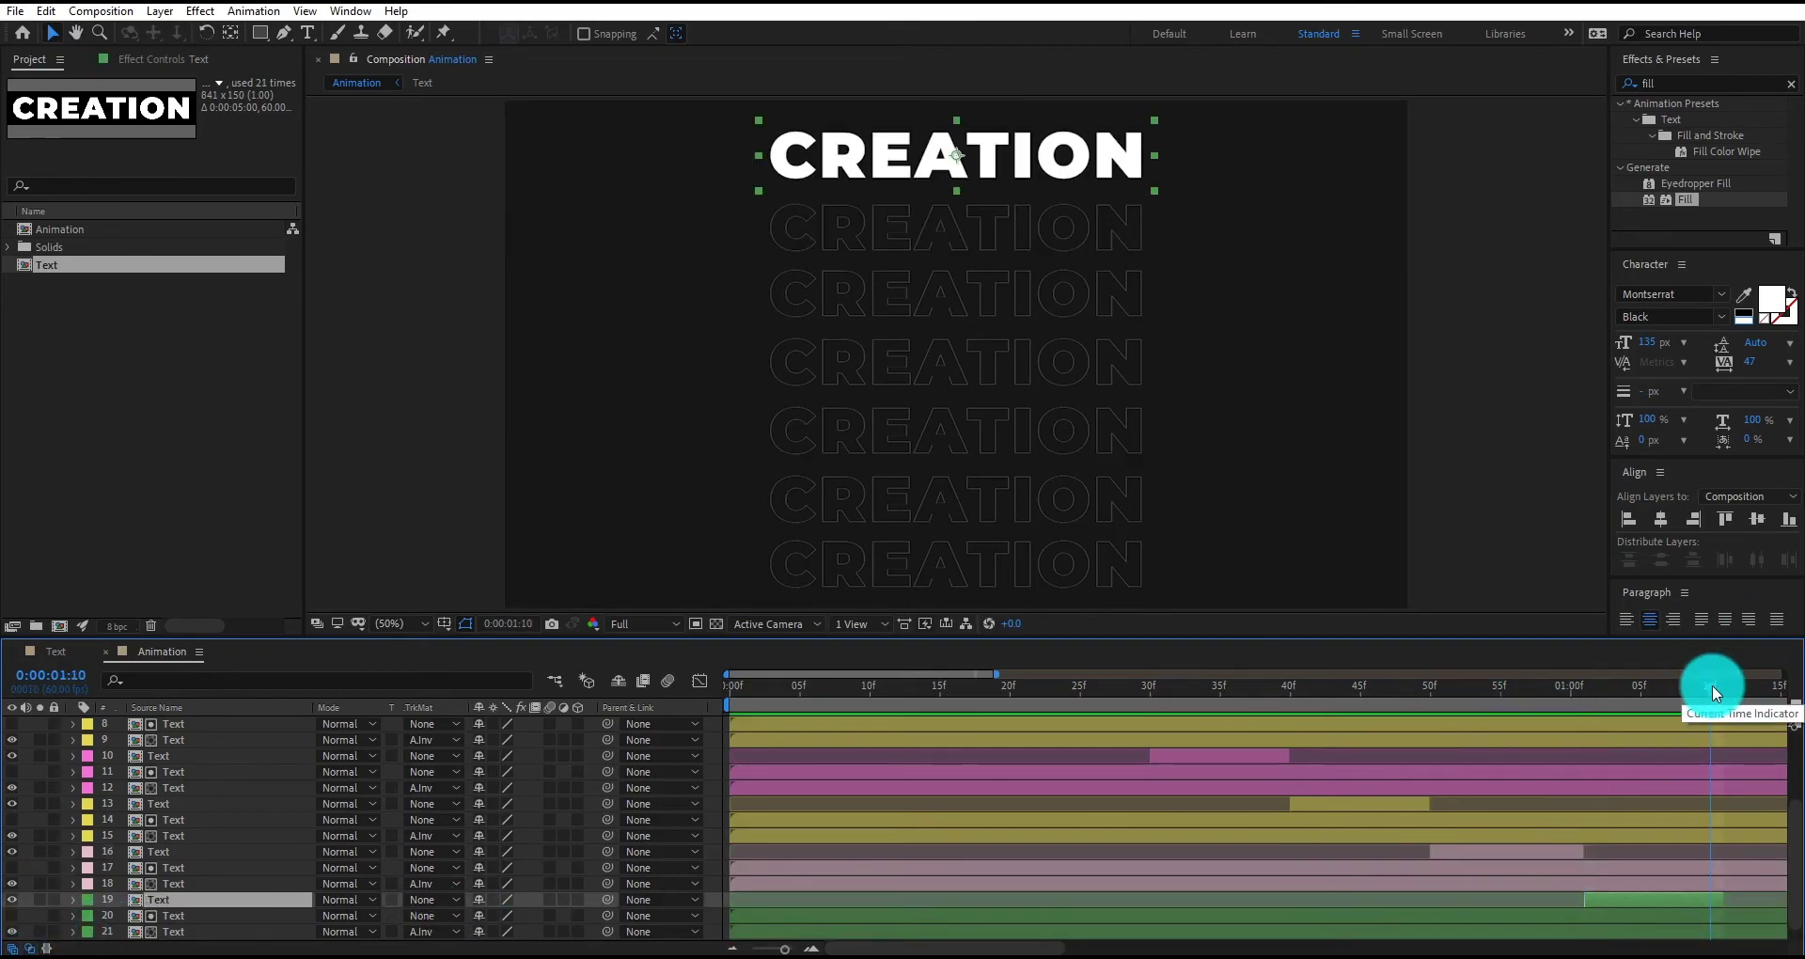
- End the work area at about 1:11 and preview the row-by-row text animation from the start
click(1719, 692)
scroll(1685, 776, up, 6)
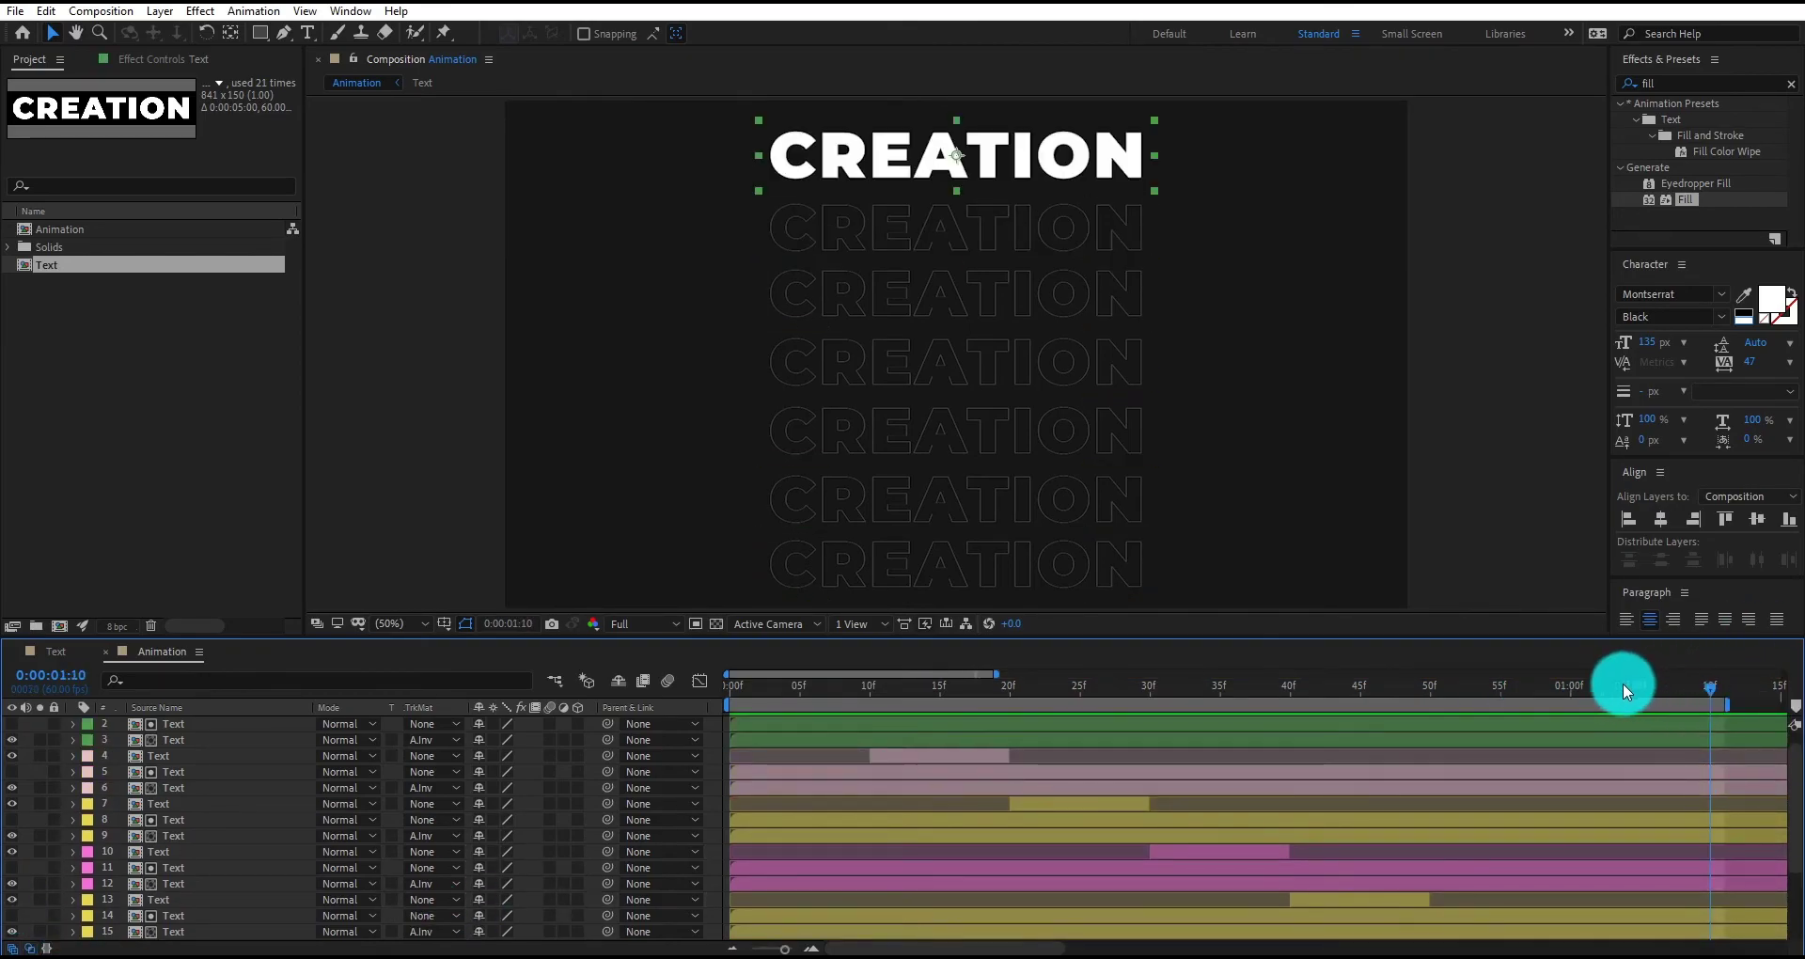
drag(1623, 692, 697, 697)
key(space)
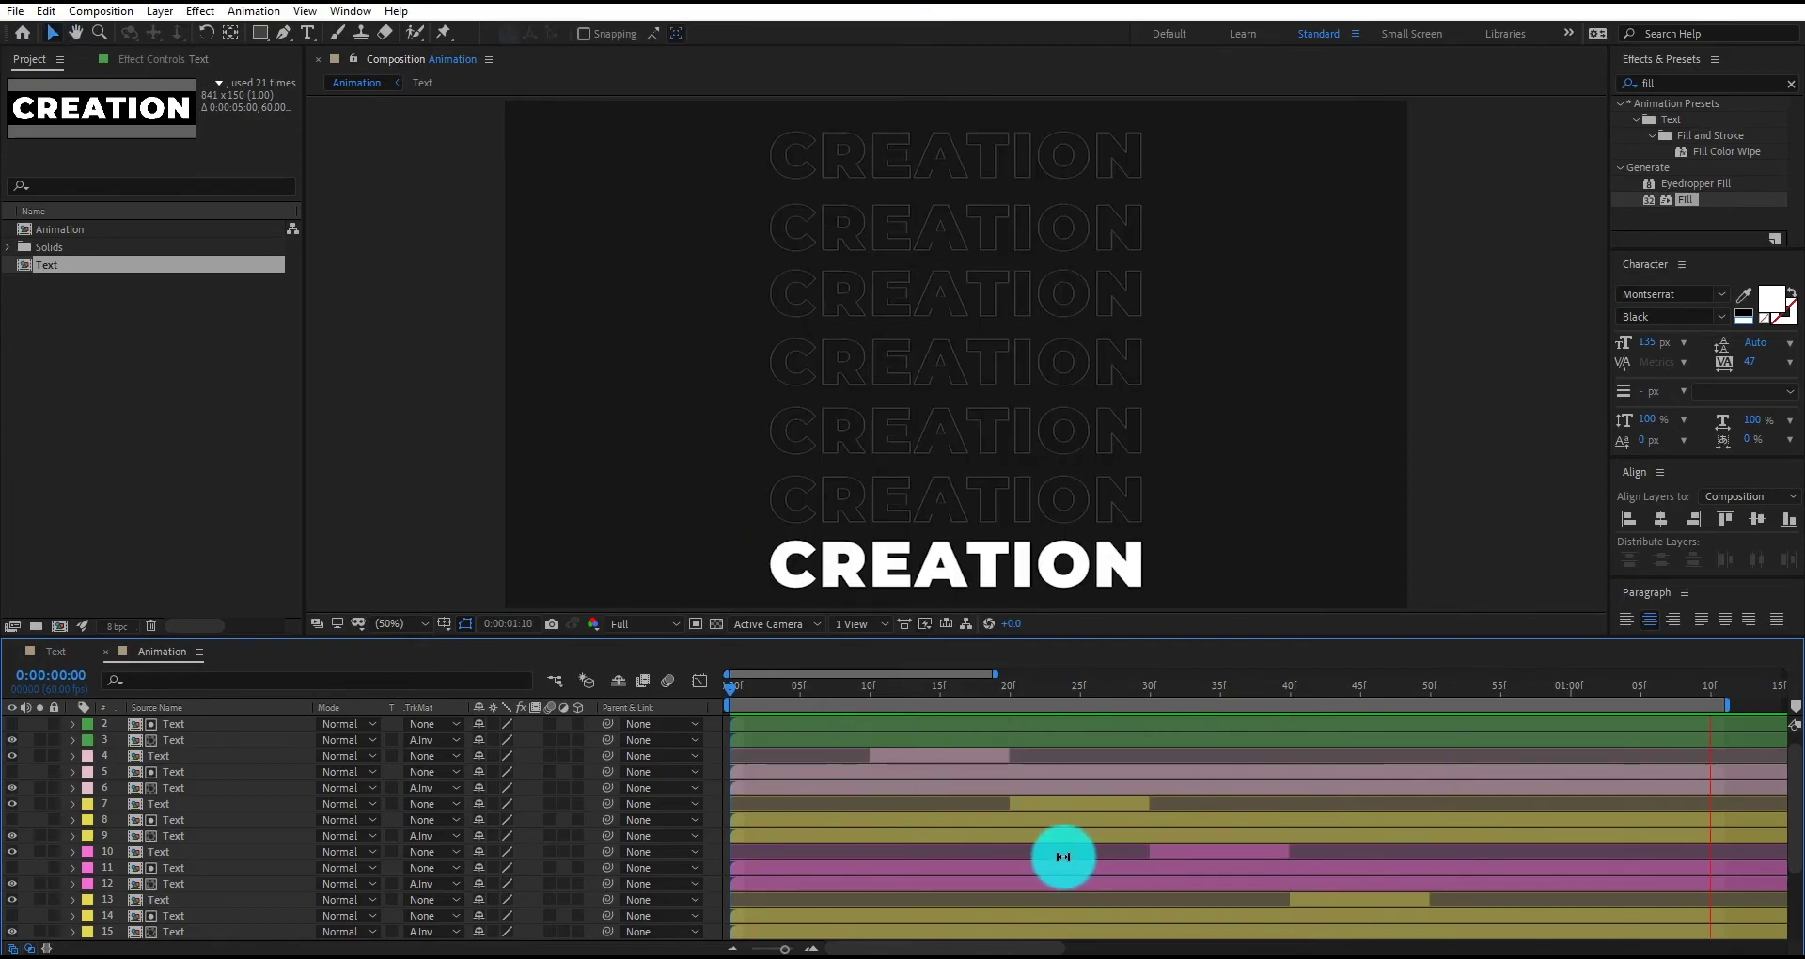
- Pre-compose all Text layers except BG into a new composition named Text Move Animation, moving all attributes into it
shift+click(211, 916)
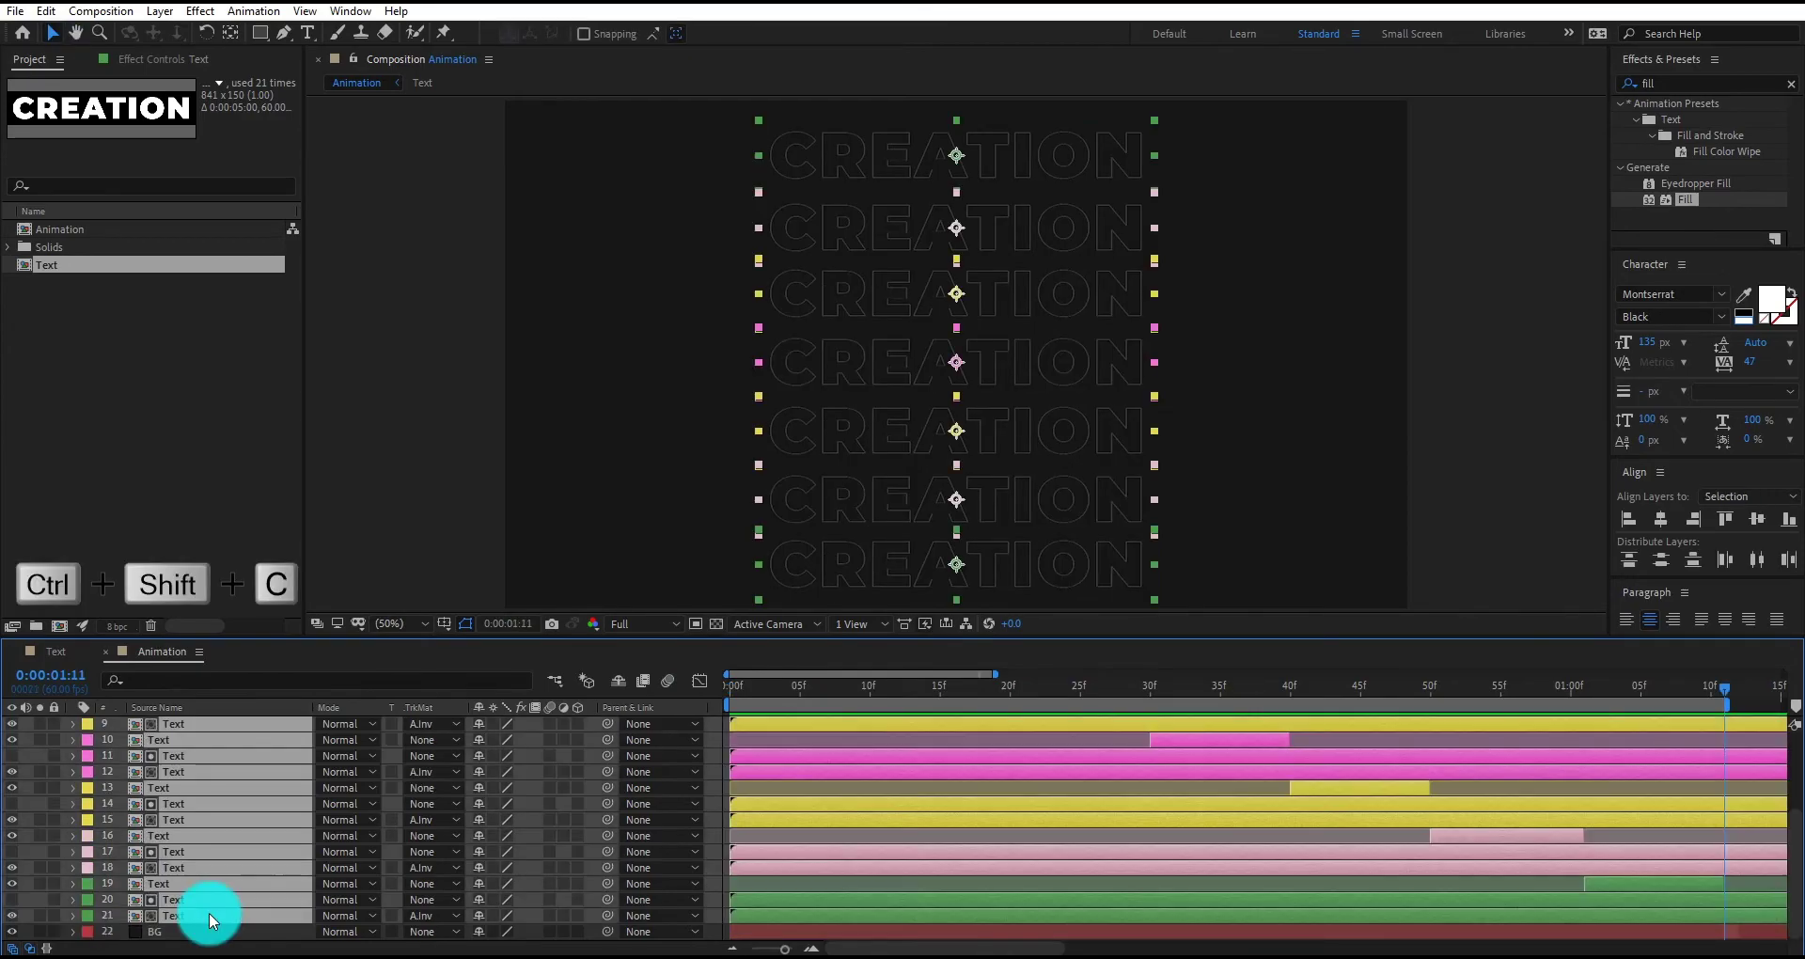
key(alt+])
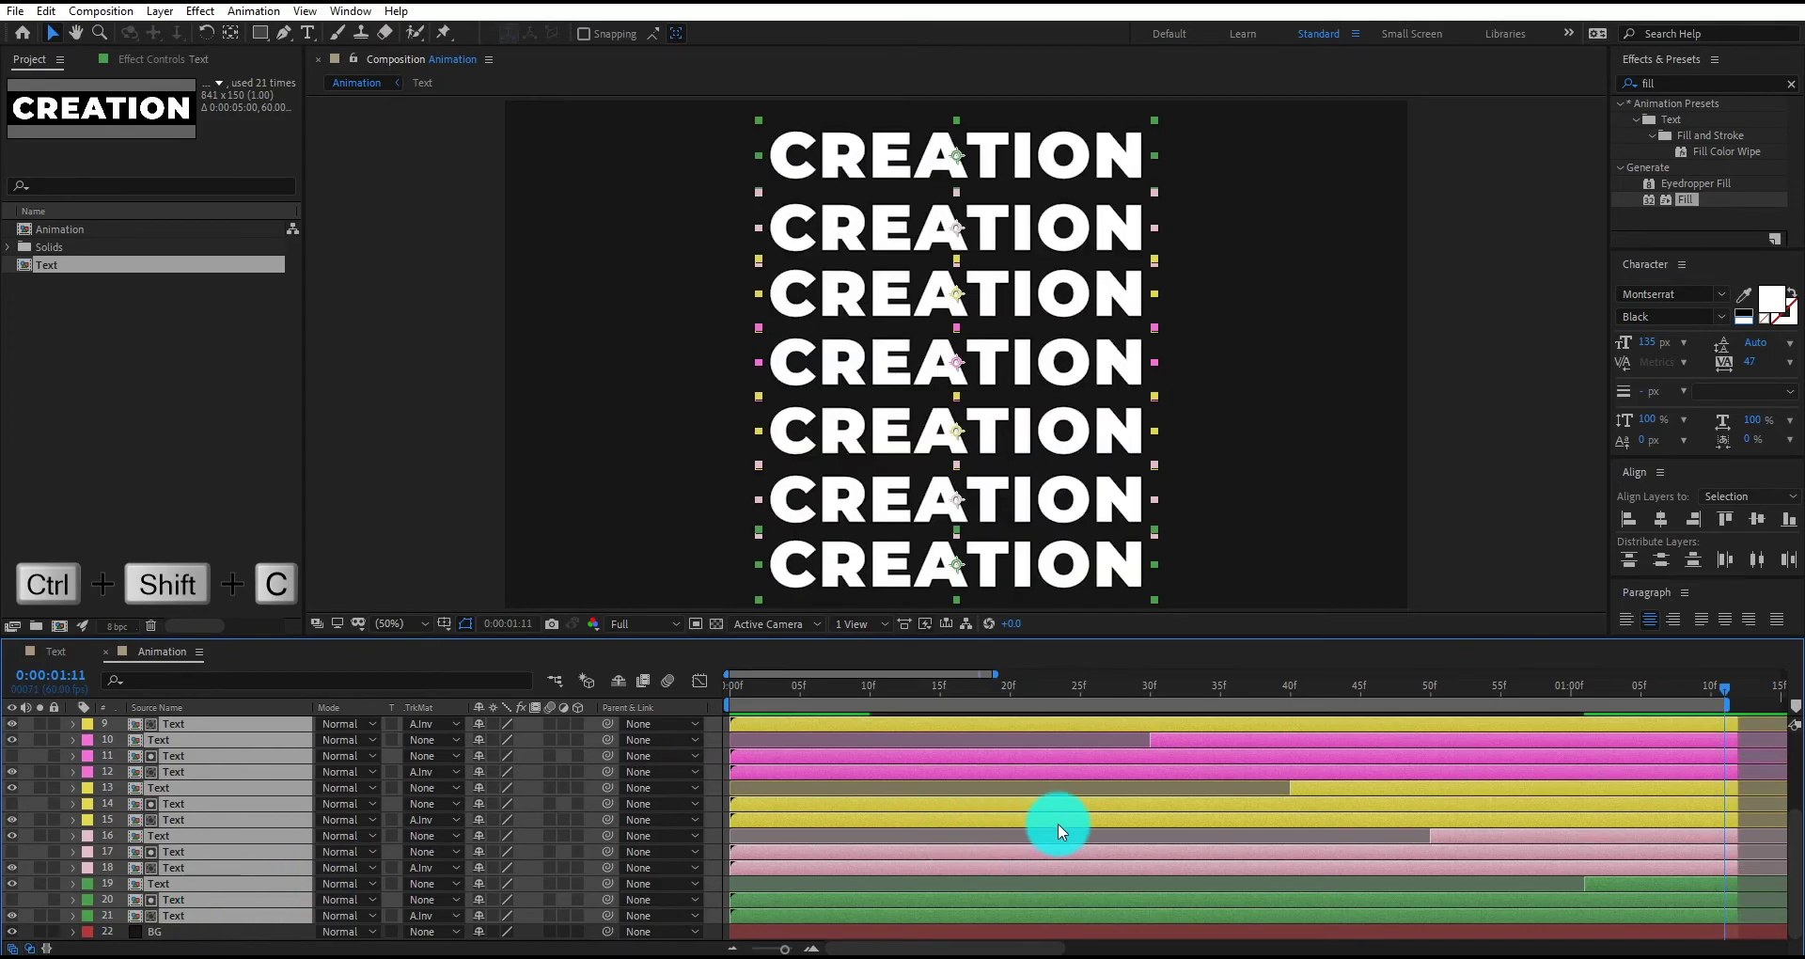
key(ctrl+z)
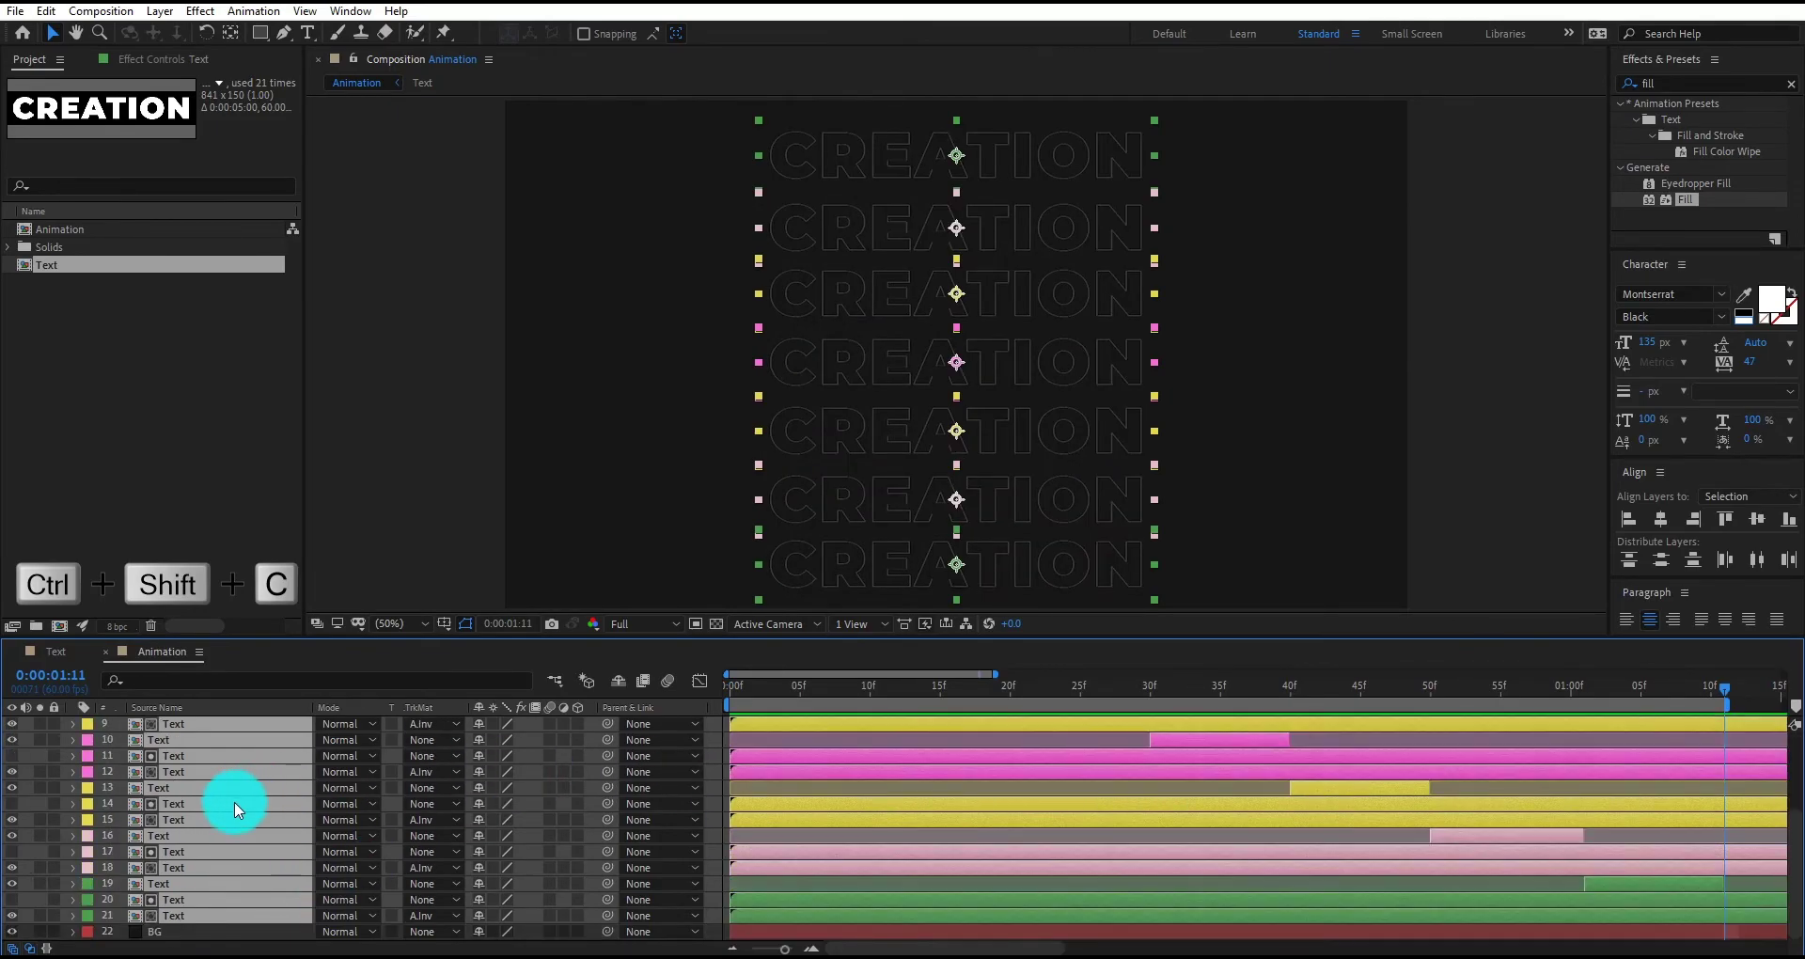
key(ctrl+shift+c)
text(Text Move)
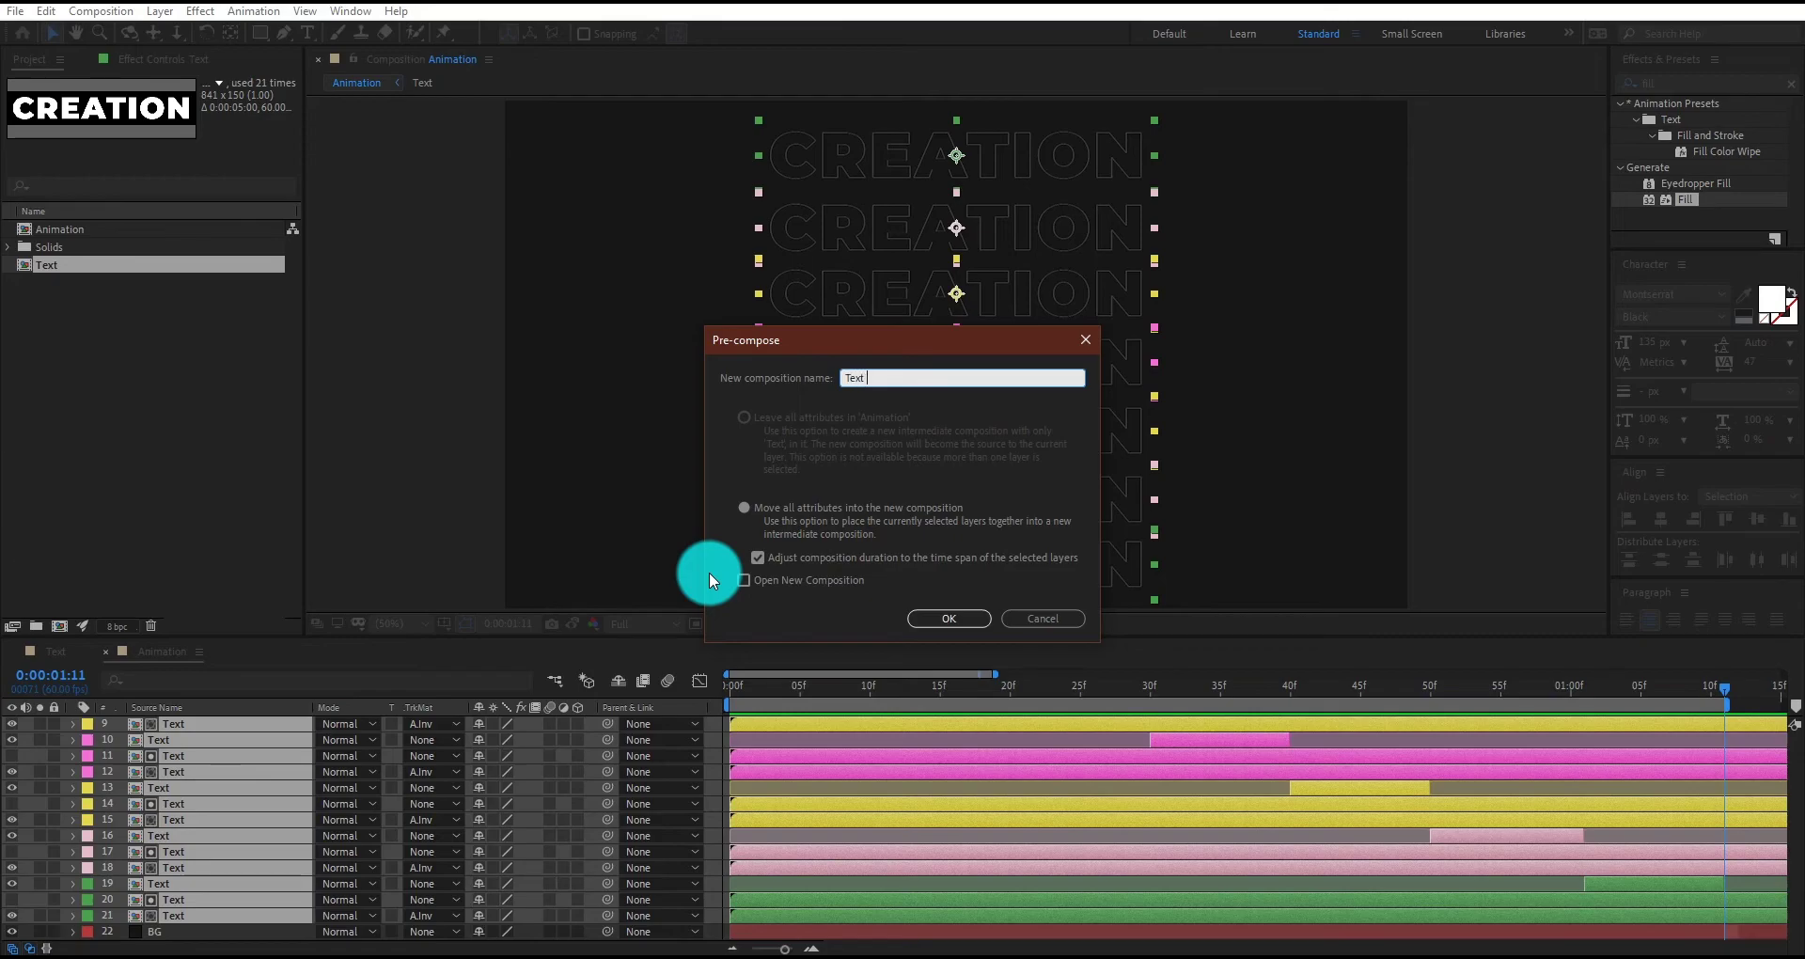
text( Animation)
key(Return)
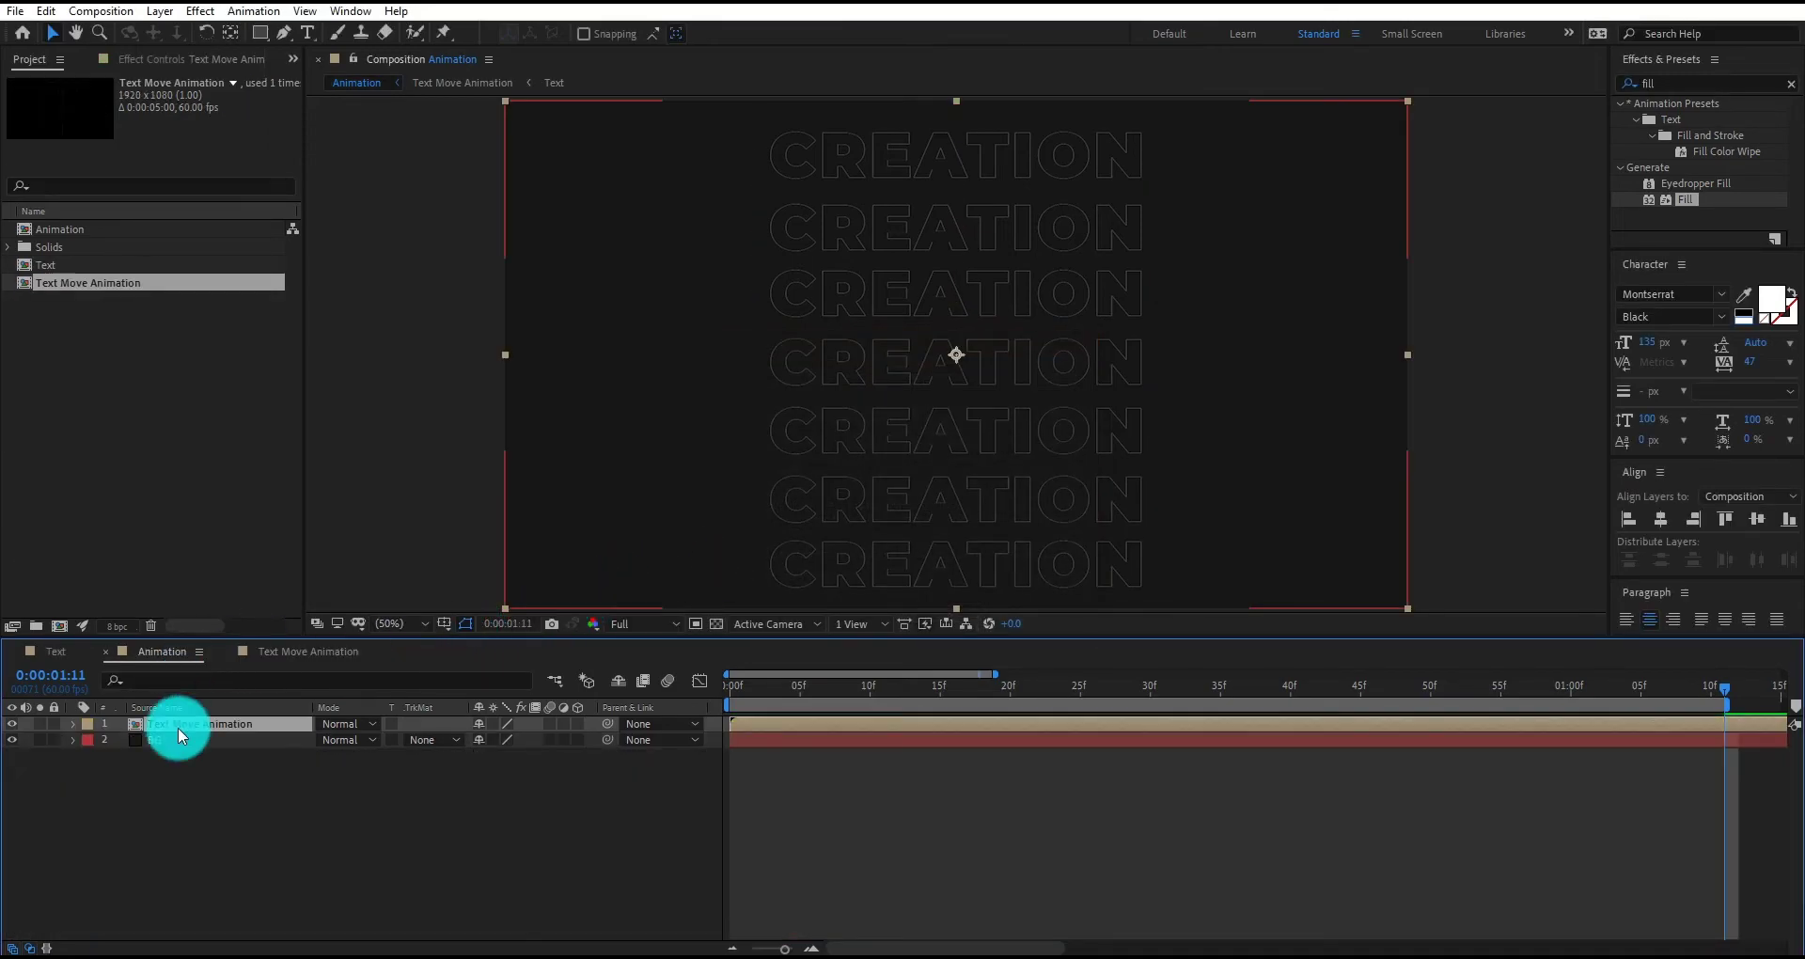
- Apply Time-Reverse Layer to the Text Move Animation layer
right_click(222, 712)
click(917, 722)
right_click(916, 721)
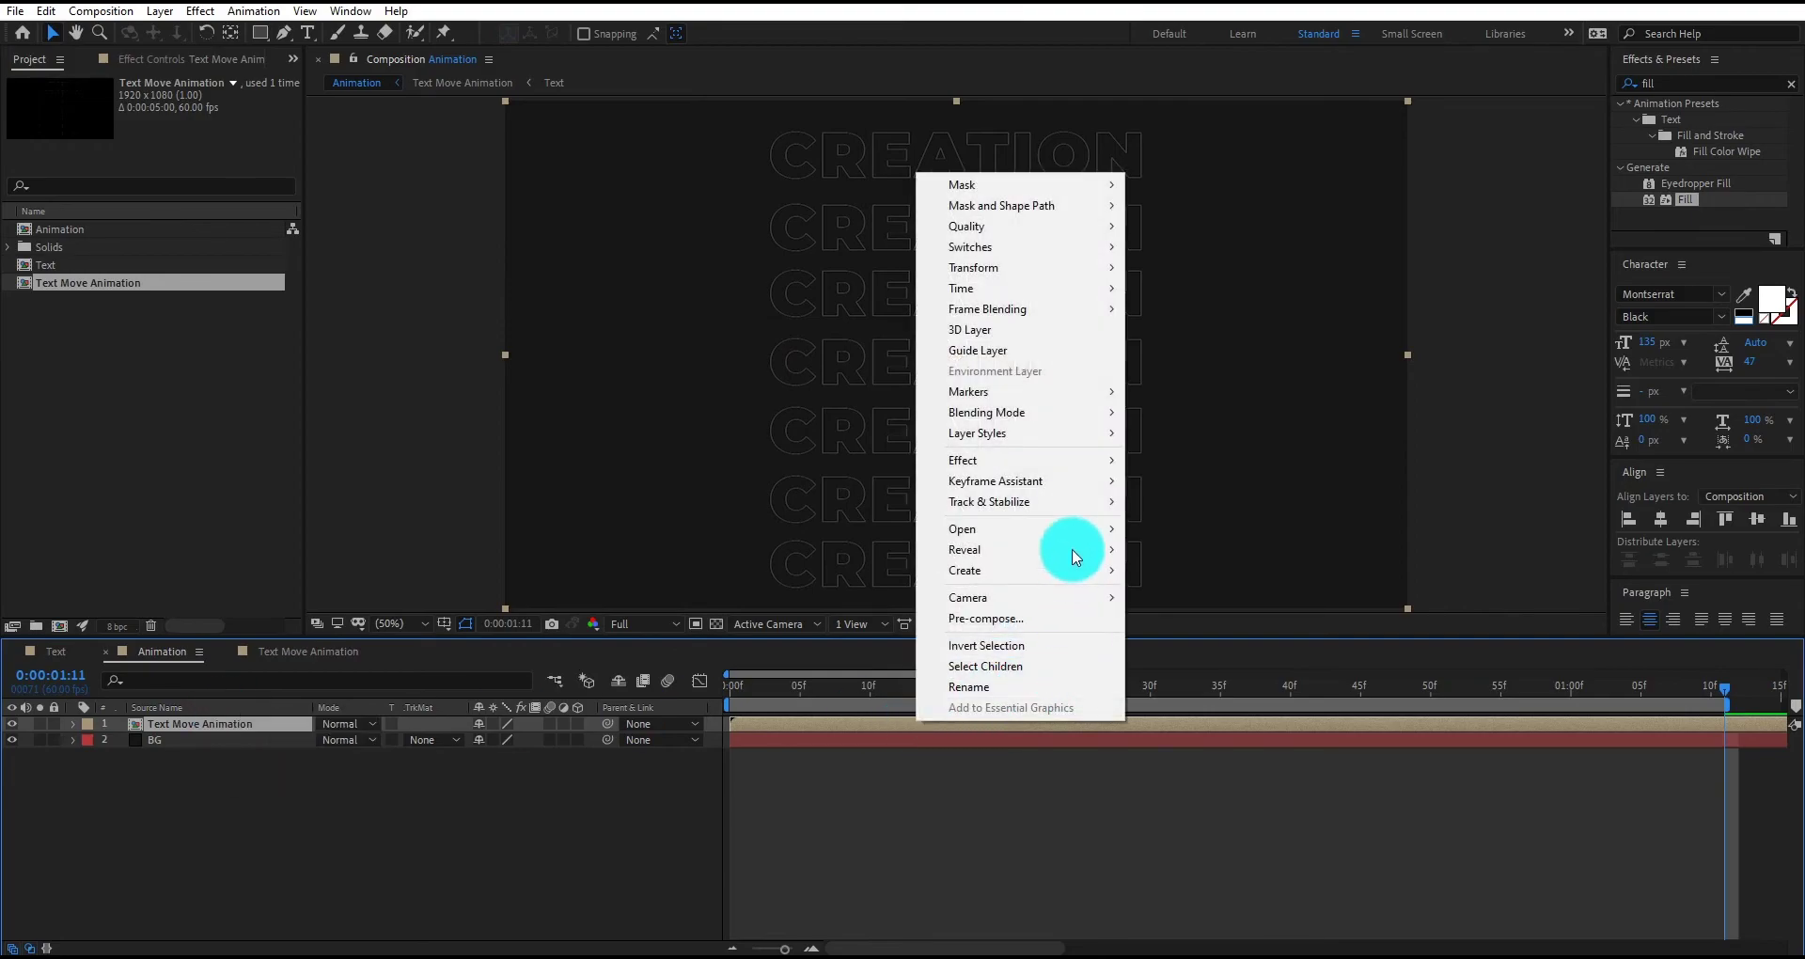
mouse_move(1005, 299)
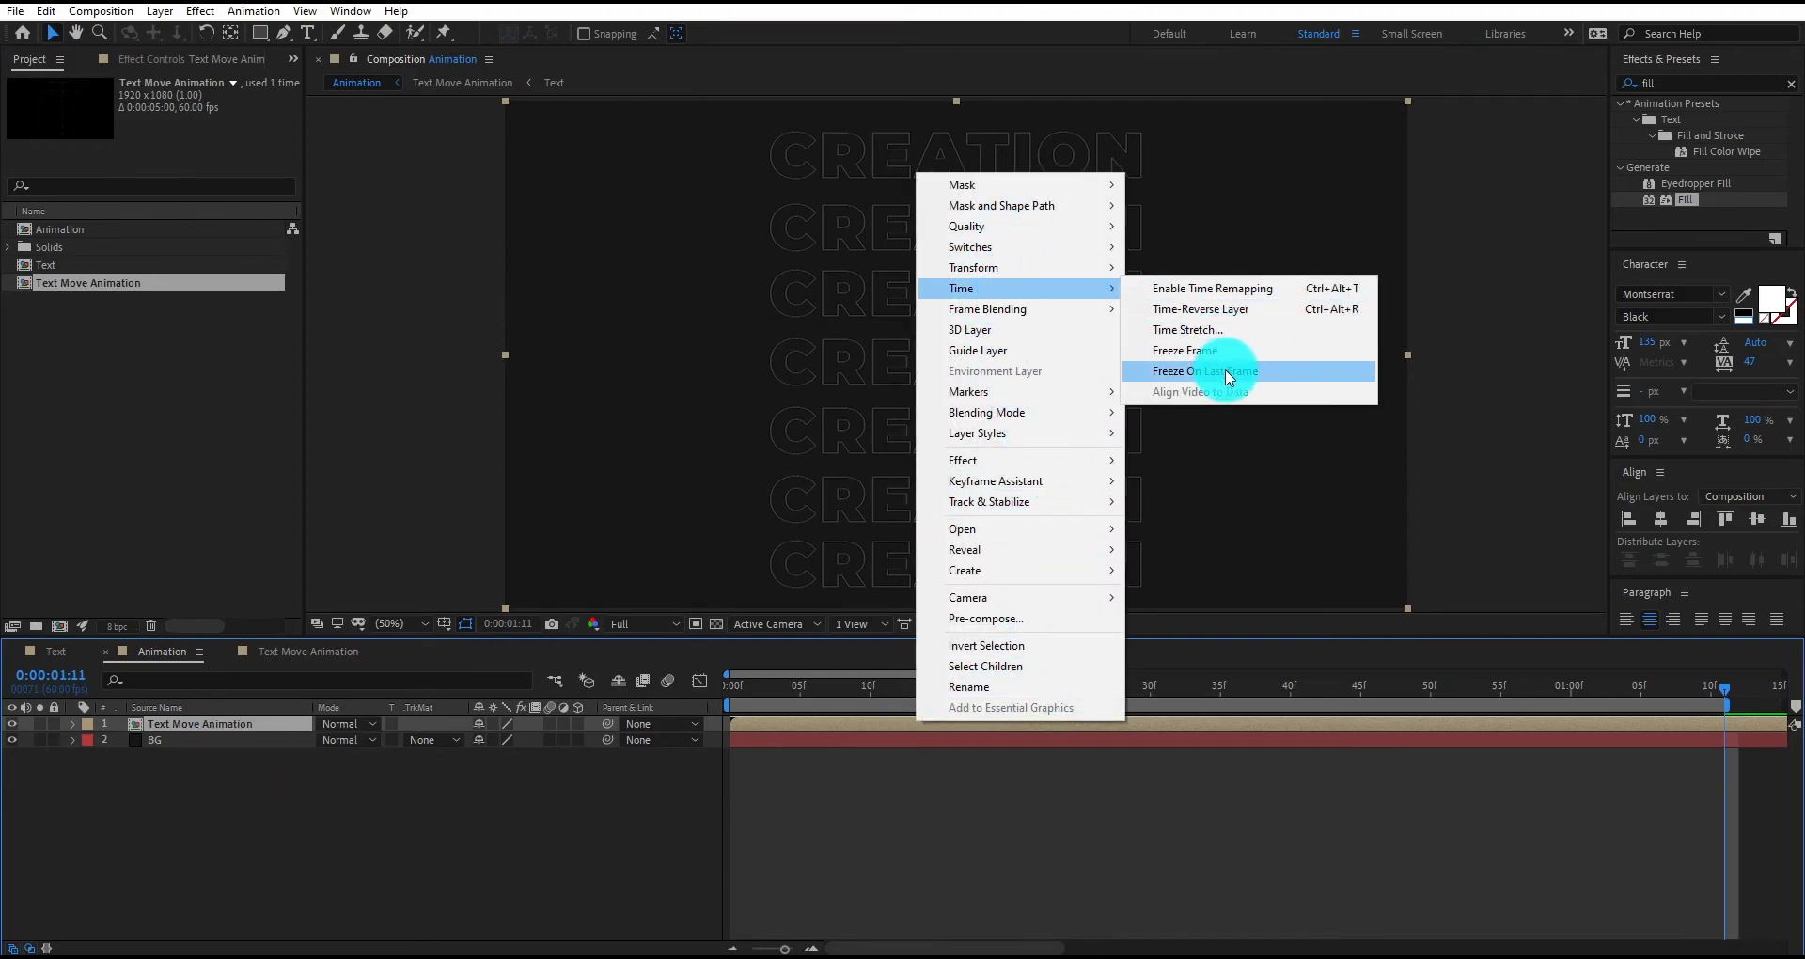
click(1238, 314)
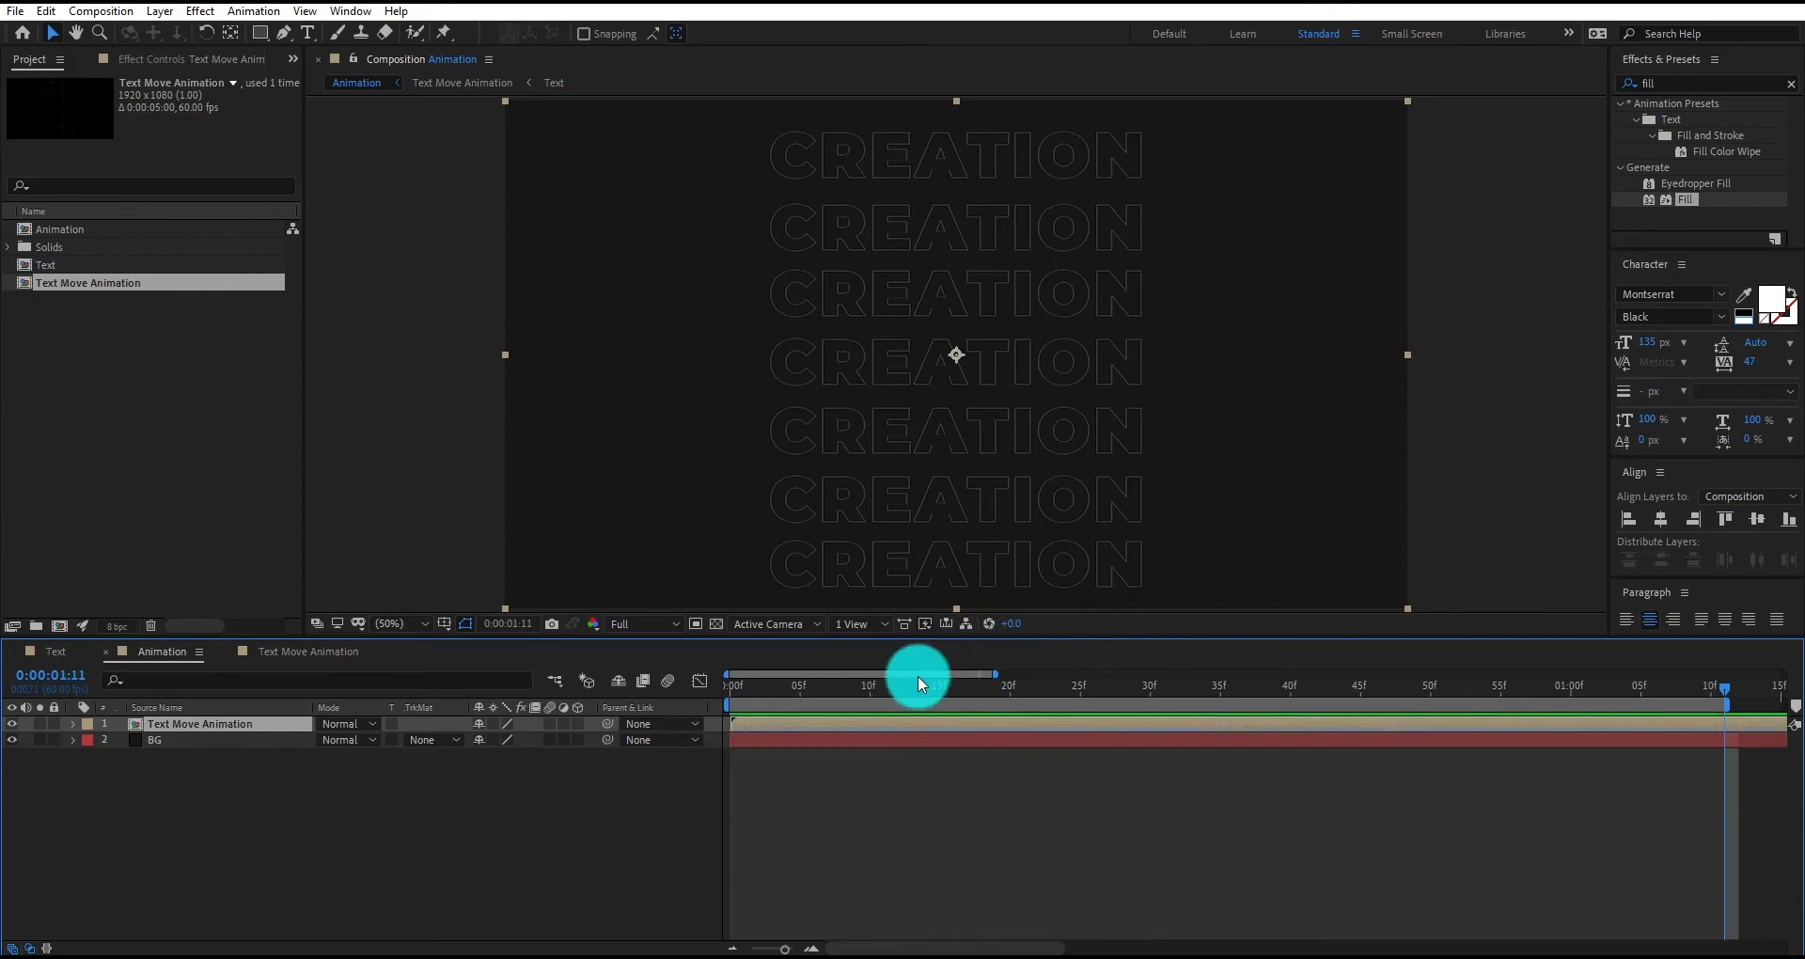
- Trim the reversed Text Move Animation layer to its animated part and shift it to run from 0:00 to about 1:11
drag(995, 674, 1785, 673)
drag(1651, 712, 739, 759)
key(alt+bracketleft)
key(alt+bracketleft)
drag(748, 758, 764, 764)
drag(988, 688, 694, 693)
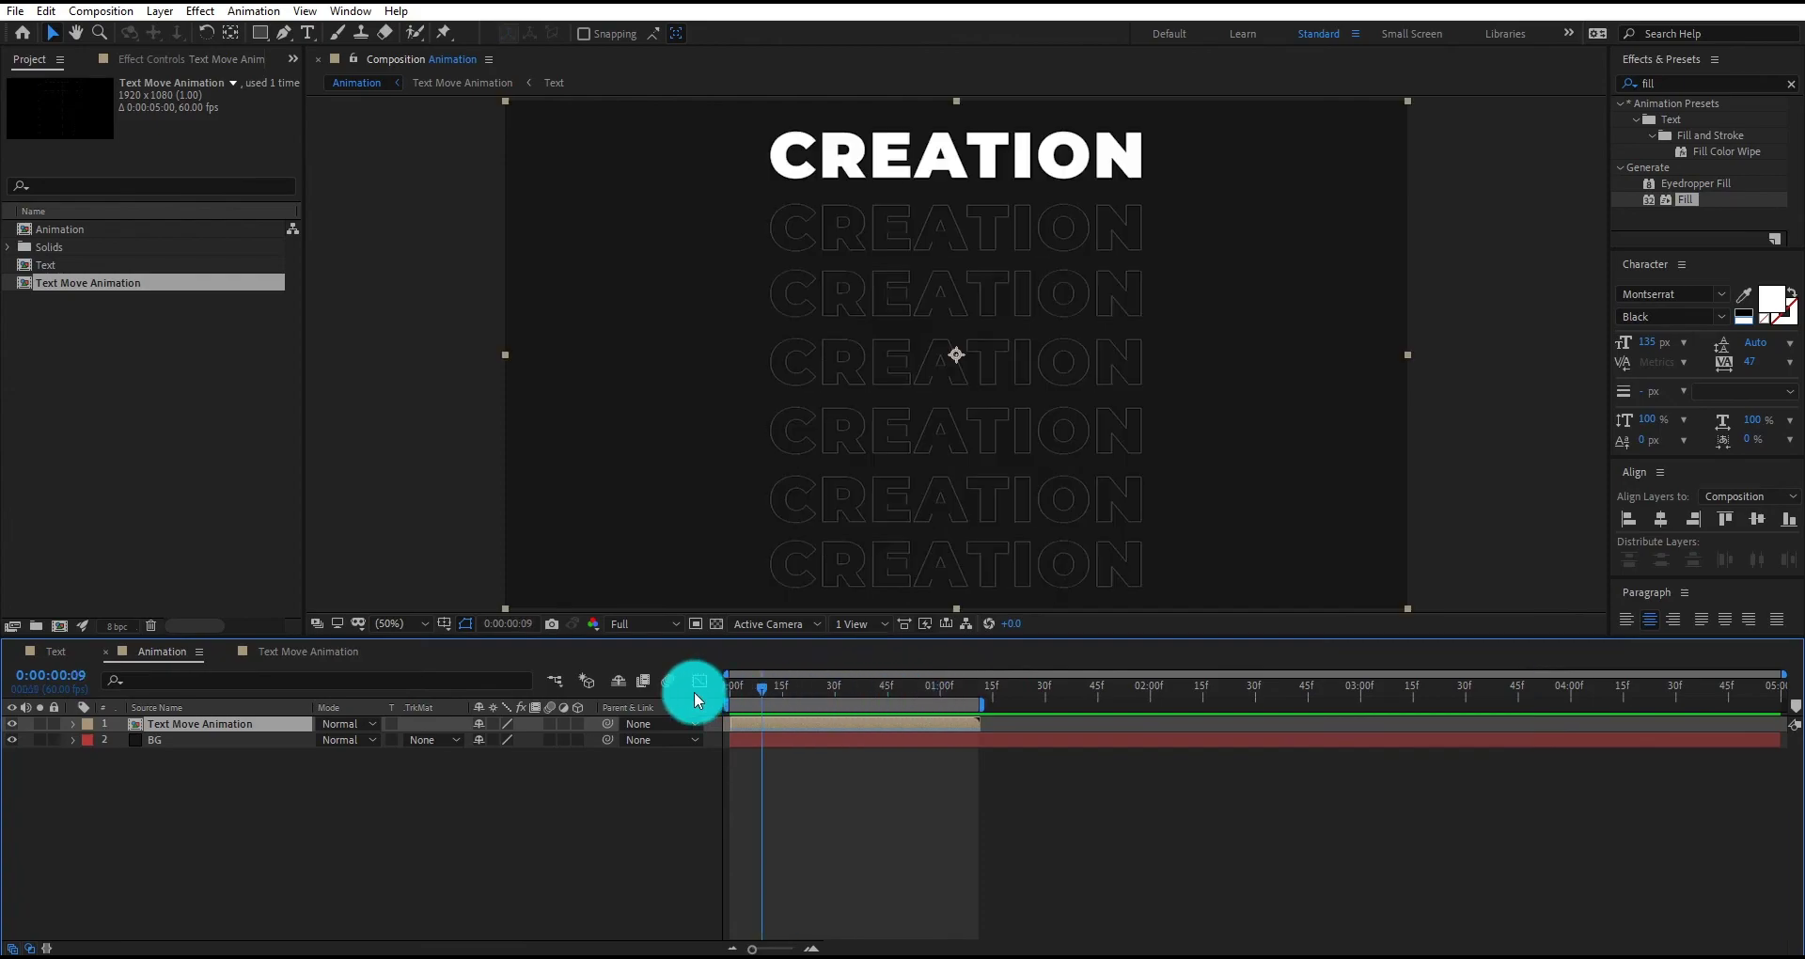